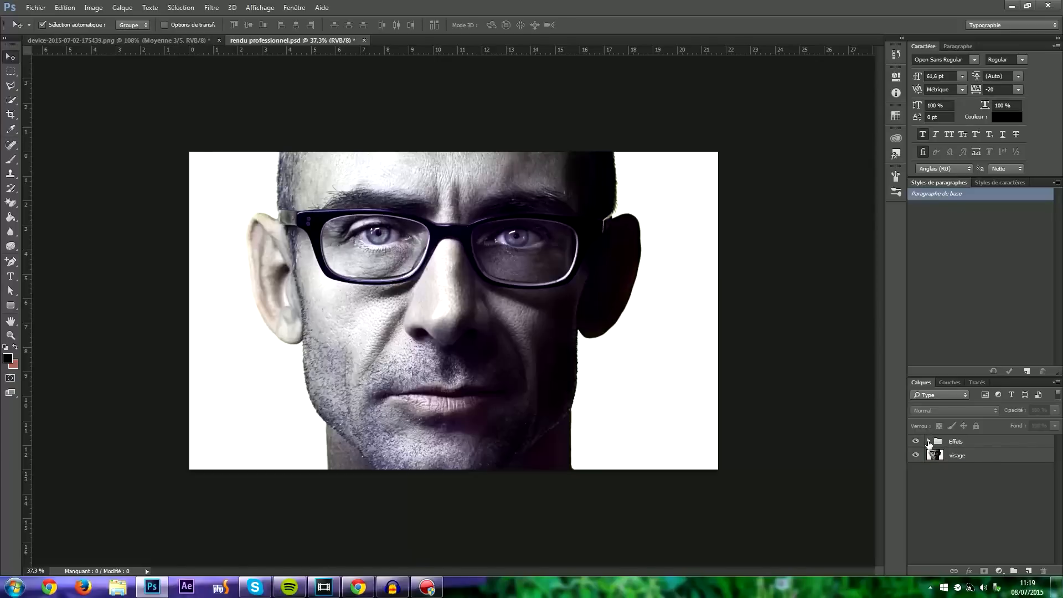
Step: Expand the Effets group and compare the portrait with its Dodge And Burn subgroup hidden and shown
{"action": "left_click", "coordinate": [930, 442]}
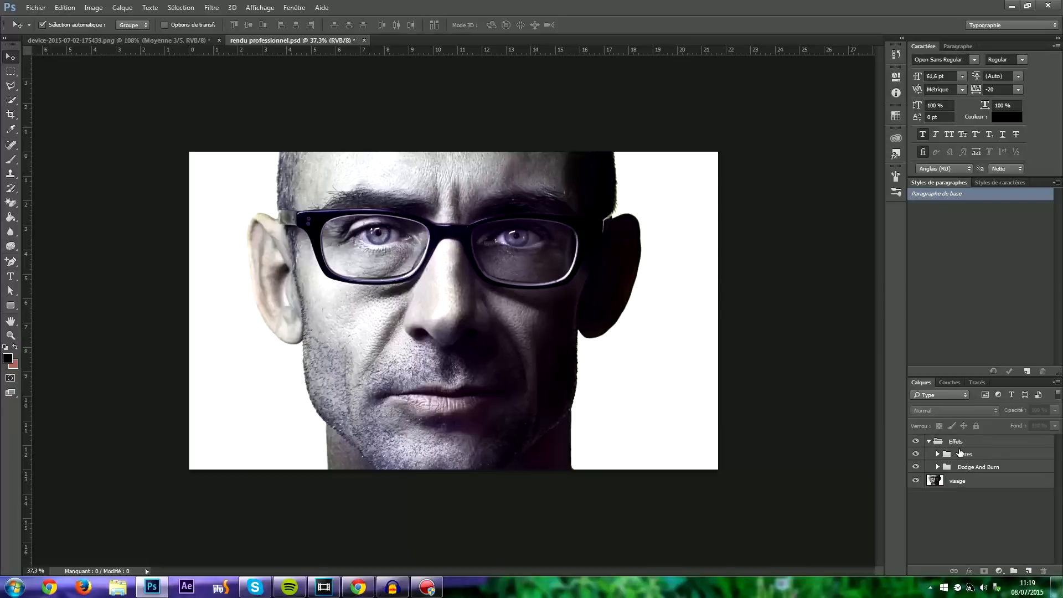
{"action": "left_click", "coordinate": [981, 469]}
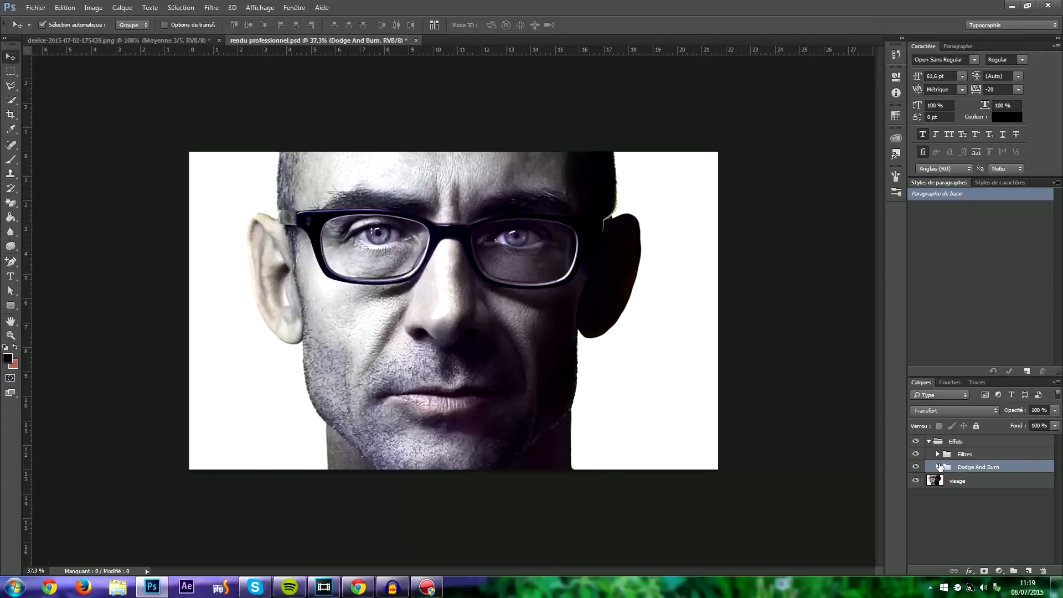
{"action": "left_click", "coordinate": [940, 467]}
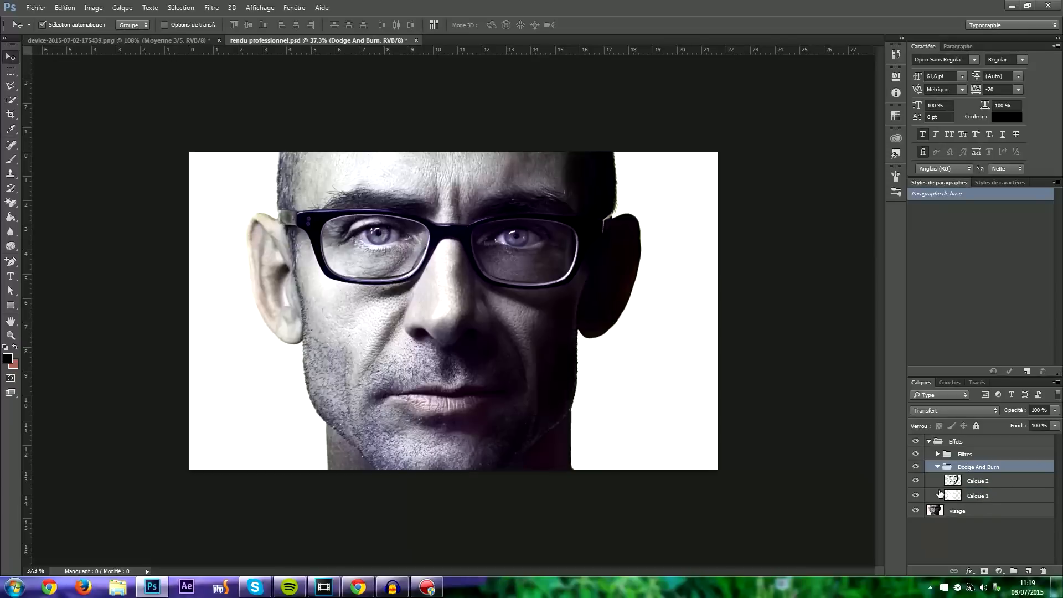
{"action": "left_click", "coordinate": [916, 468]}
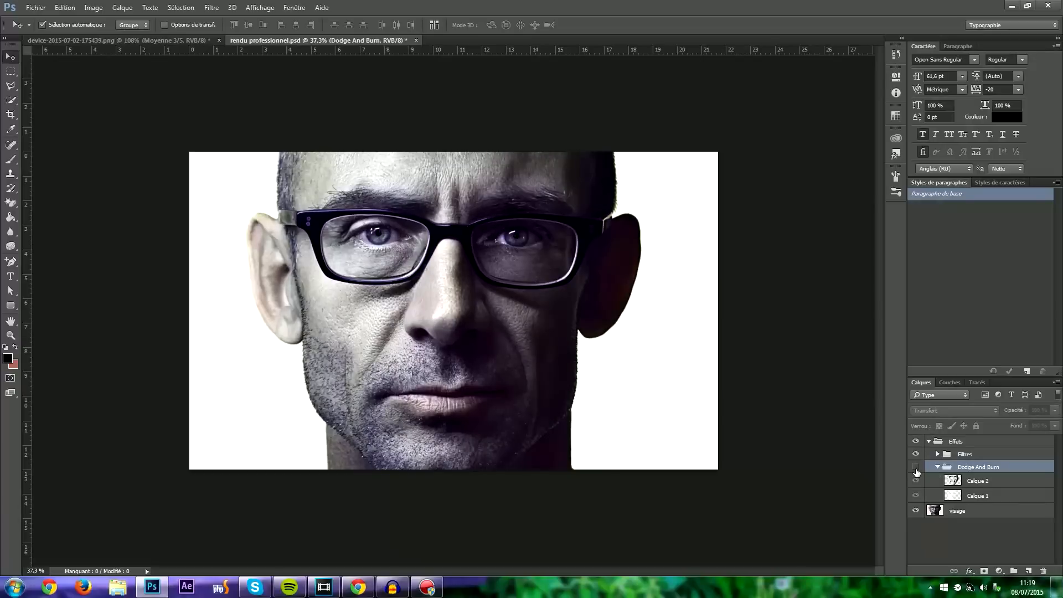
{"action": "left_click", "coordinate": [916, 468]}
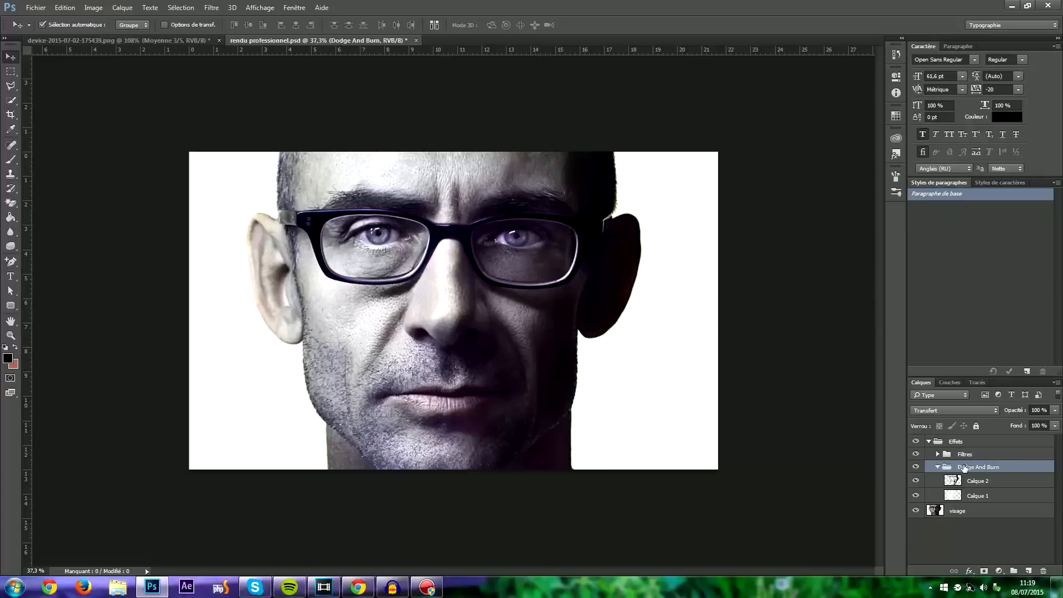
{"action": "left_click", "coordinate": [938, 468]}
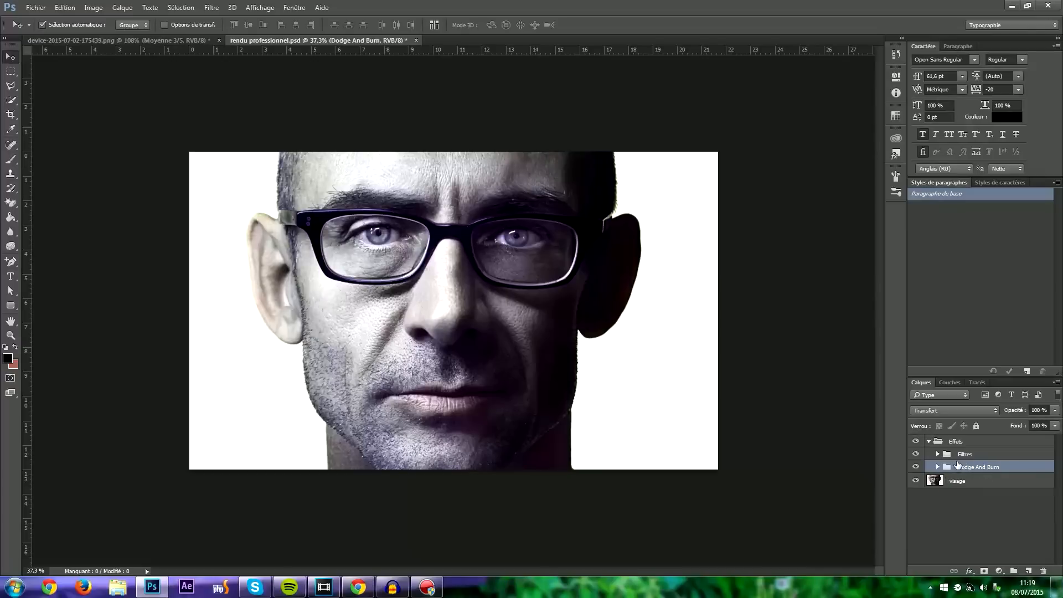
Step: Inspect the adjustment layers in the Filtres group and compare the portrait without and with the Filtre photo 1 layer
{"action": "left_click", "coordinate": [977, 457]}
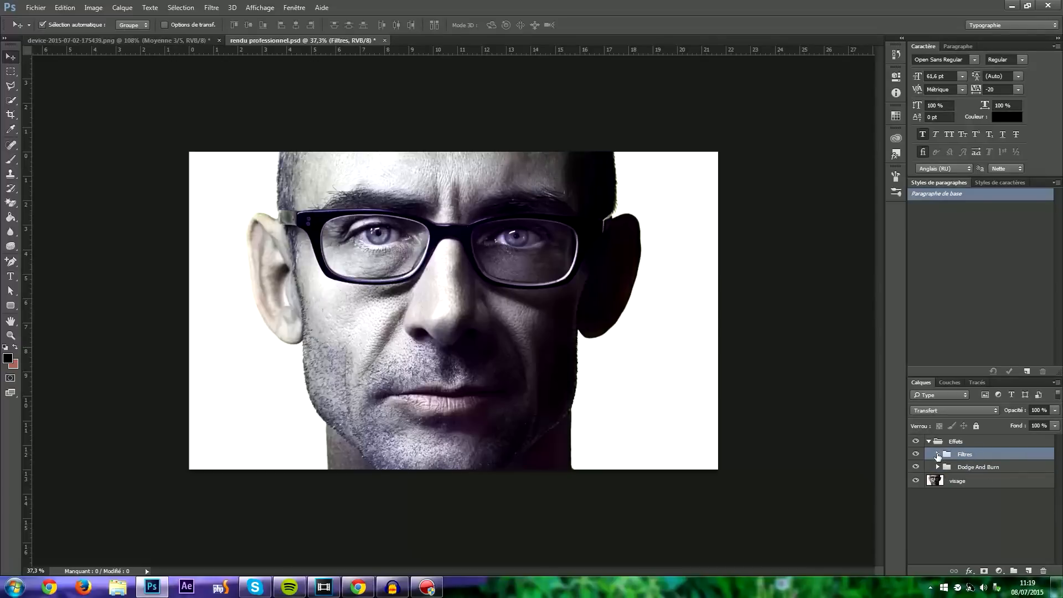
{"action": "left_click", "coordinate": [937, 455]}
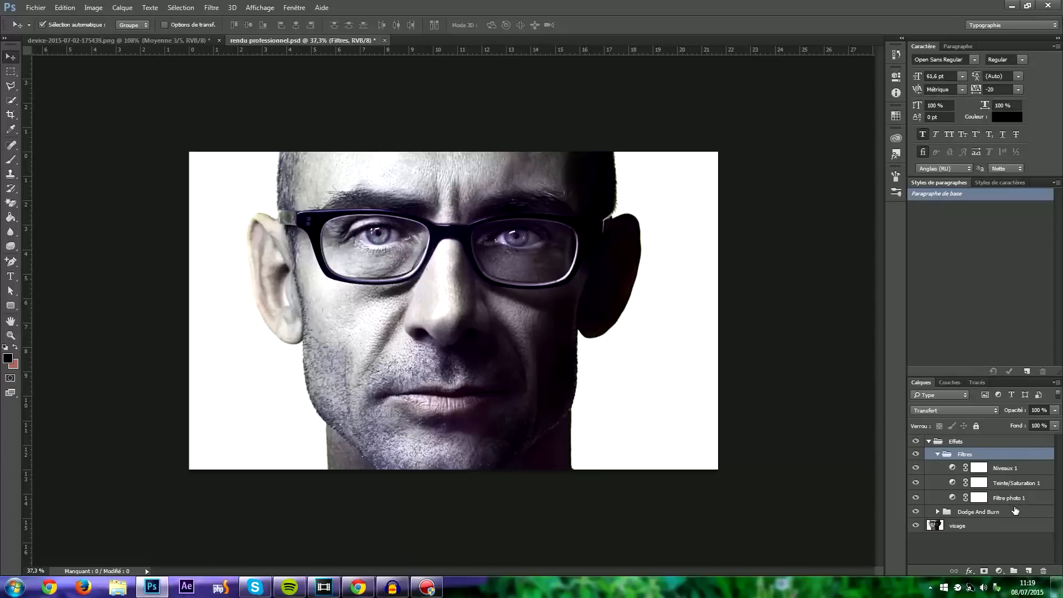
{"action": "left_click", "coordinate": [916, 498]}
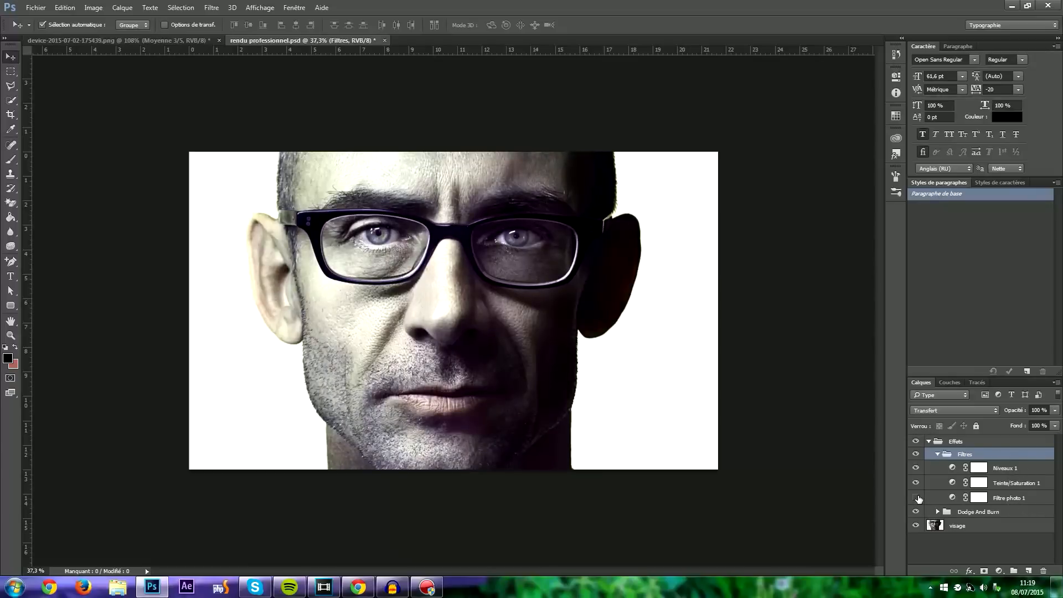
{"action": "left_click", "coordinate": [916, 497]}
{"action": "left_click", "coordinate": [937, 455]}
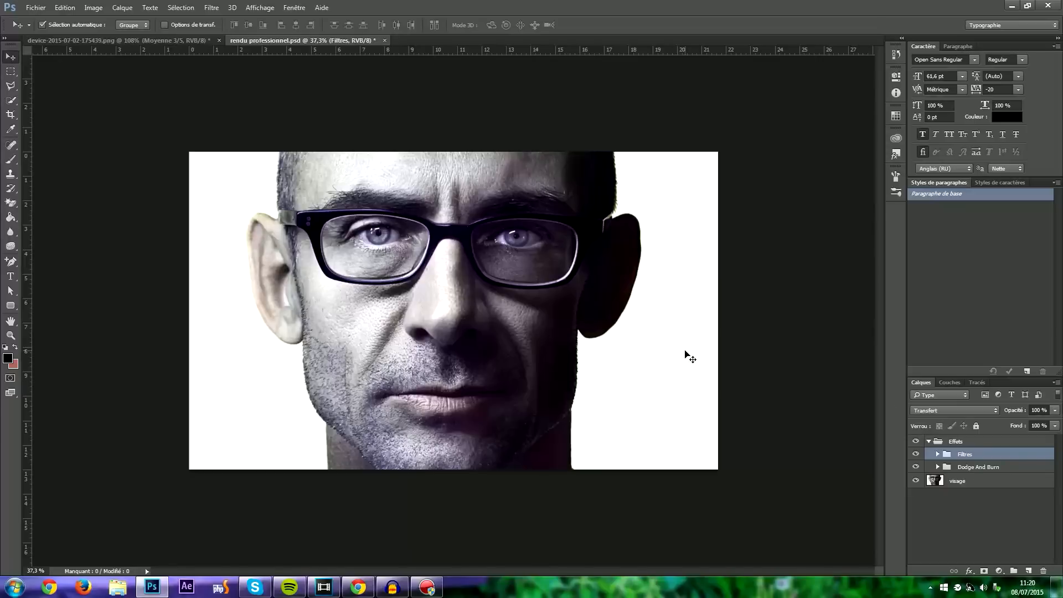
{"action": "scroll", "coordinate": [456, 148], "scroll_direction": "up", "scroll_amount": 2}
{"action": "key", "text": "alt"}
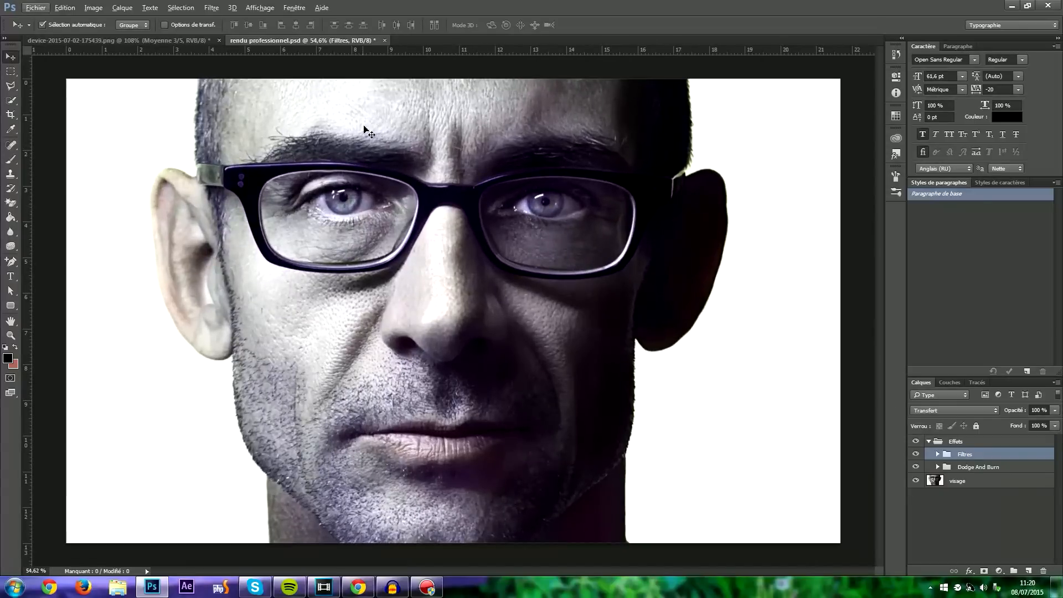
{"action": "scroll", "coordinate": [524, 350], "scroll_direction": "down", "scroll_amount": 2}
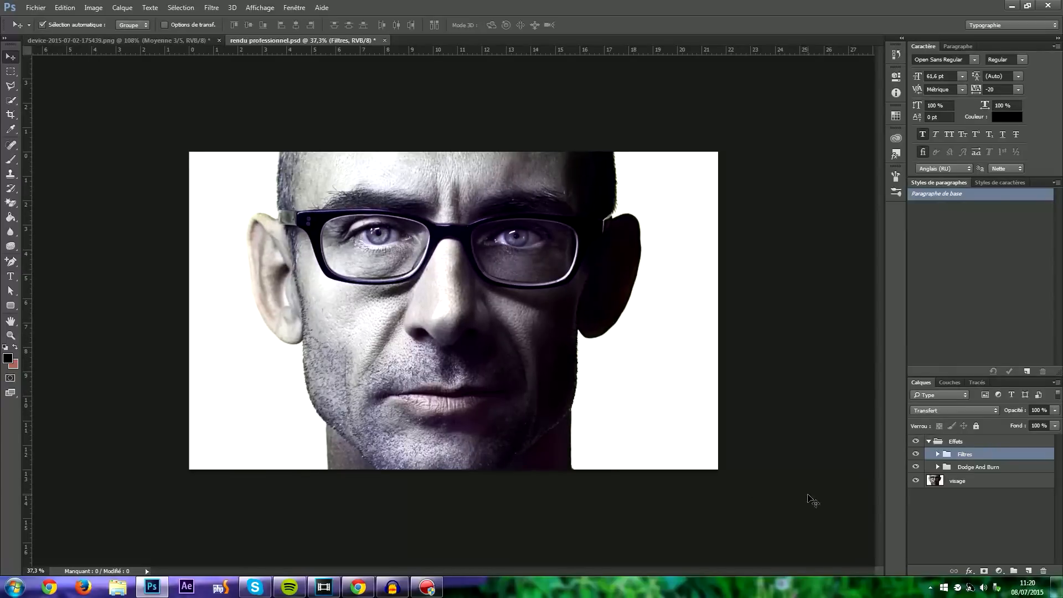
Step: Delete the whole Effets group above the visage layer
{"action": "left_click", "coordinate": [974, 443]}
{"action": "key", "text": "Delete"}
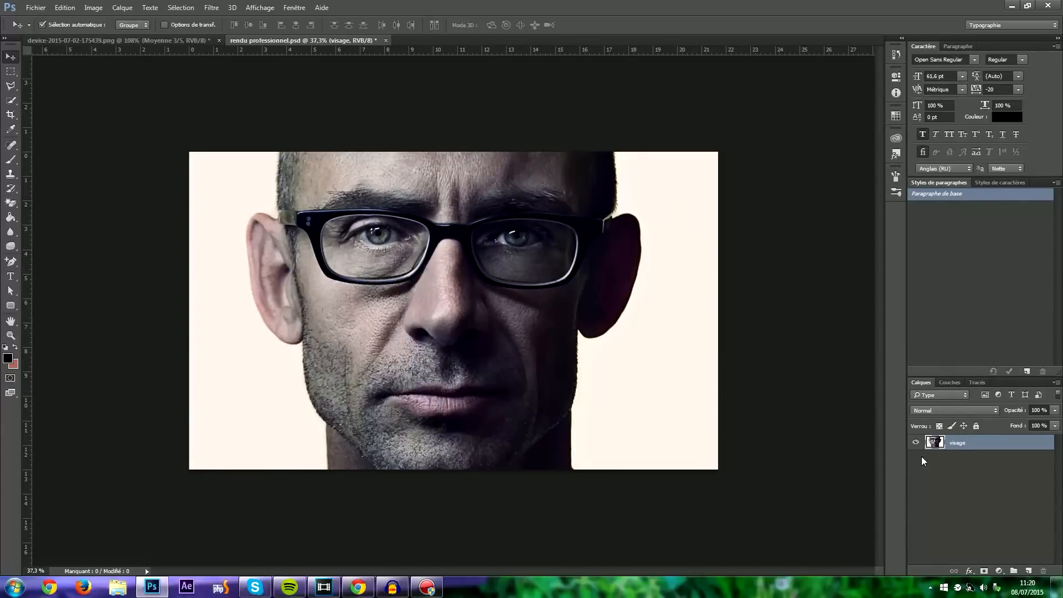
{"action": "scroll", "coordinate": [541, 368], "scroll_direction": "down", "scroll_amount": 1}
{"action": "scroll", "coordinate": [468, 190], "scroll_direction": "up", "scroll_amount": 2}
{"action": "scroll", "coordinate": [404, 460], "scroll_direction": "down", "scroll_amount": 1}
Step: Create a new layer group above the visage layer and name it "Dodge and burn"
{"action": "left_click", "coordinate": [1014, 570]}
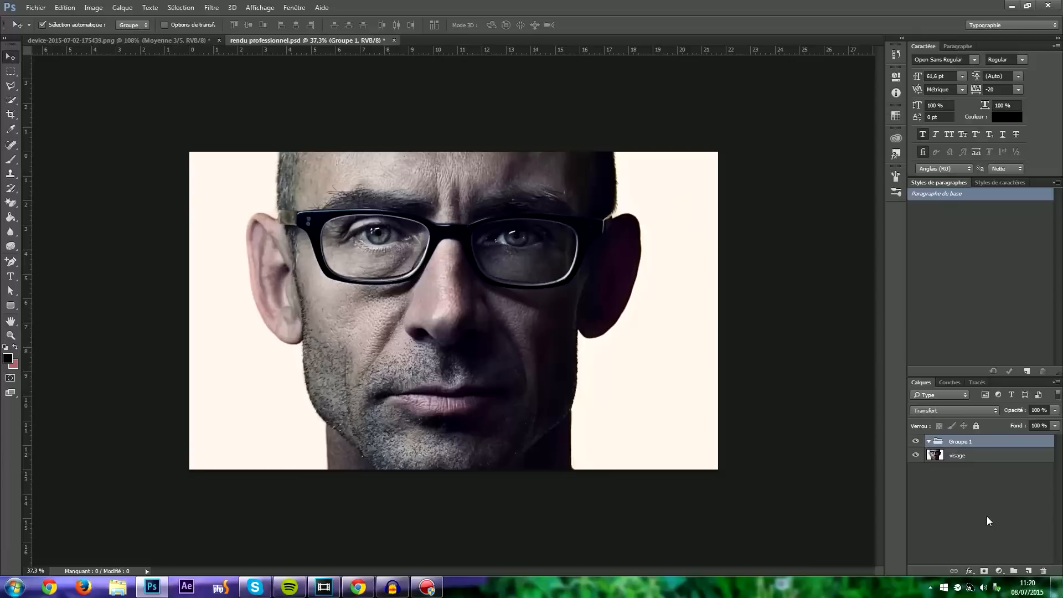
{"action": "double_click", "coordinate": [960, 442]}
{"action": "type", "text": "Dodge and burn"}
{"action": "key", "text": "Return"}
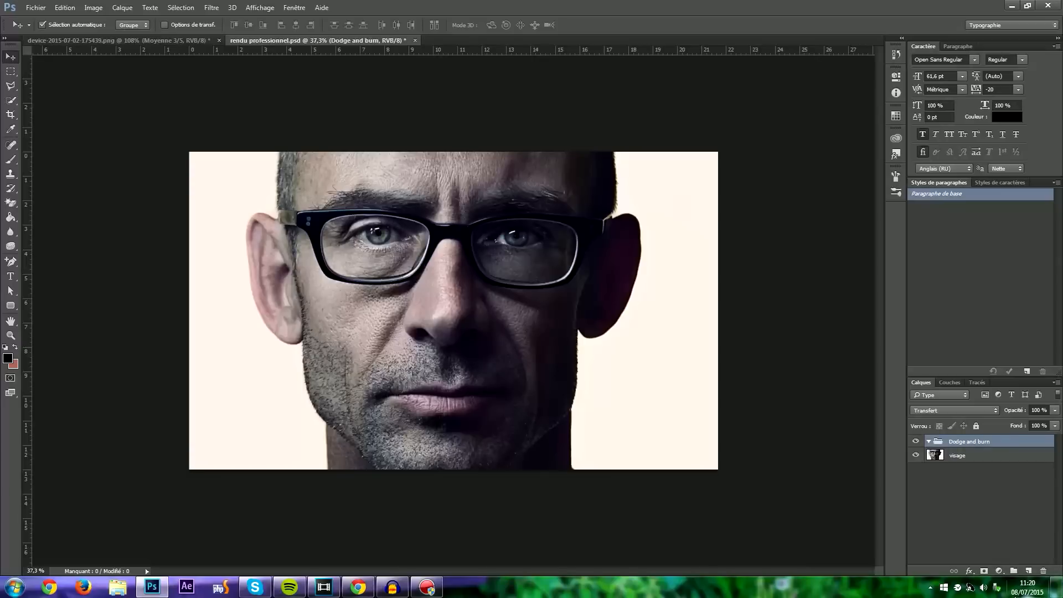
Step: Add a layer named "lumière" inside the Dodge and burn group with the Lumière tamisée blending mode
{"action": "left_click", "coordinate": [1029, 572]}
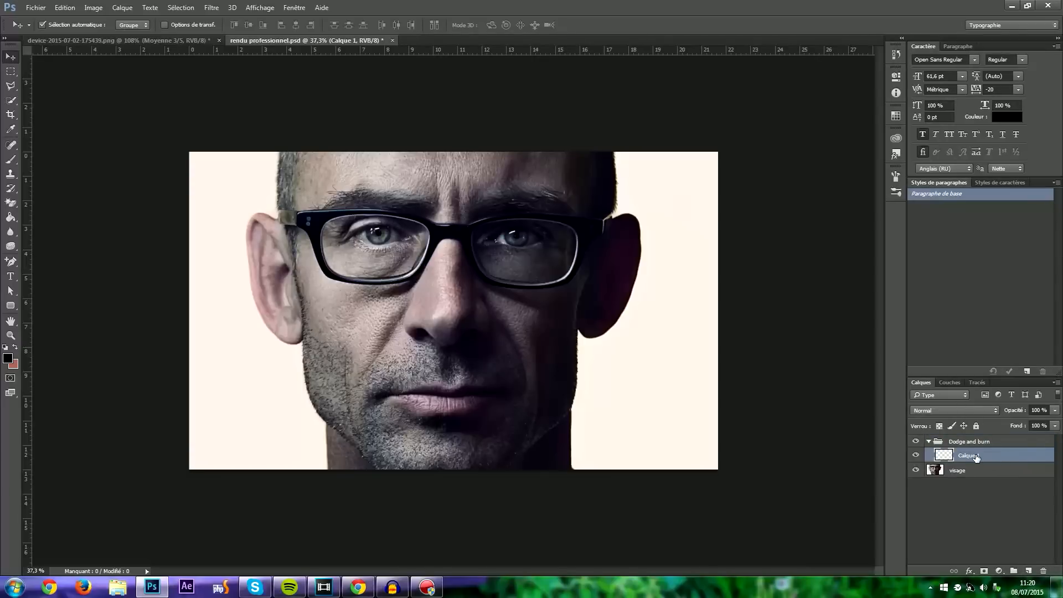
{"action": "type", "text": "lun"}
{"action": "key", "text": "BackSpace"}
{"action": "type", "text": "mière"}
{"action": "key", "text": "Return"}
{"action": "left_click", "coordinate": [947, 411]}
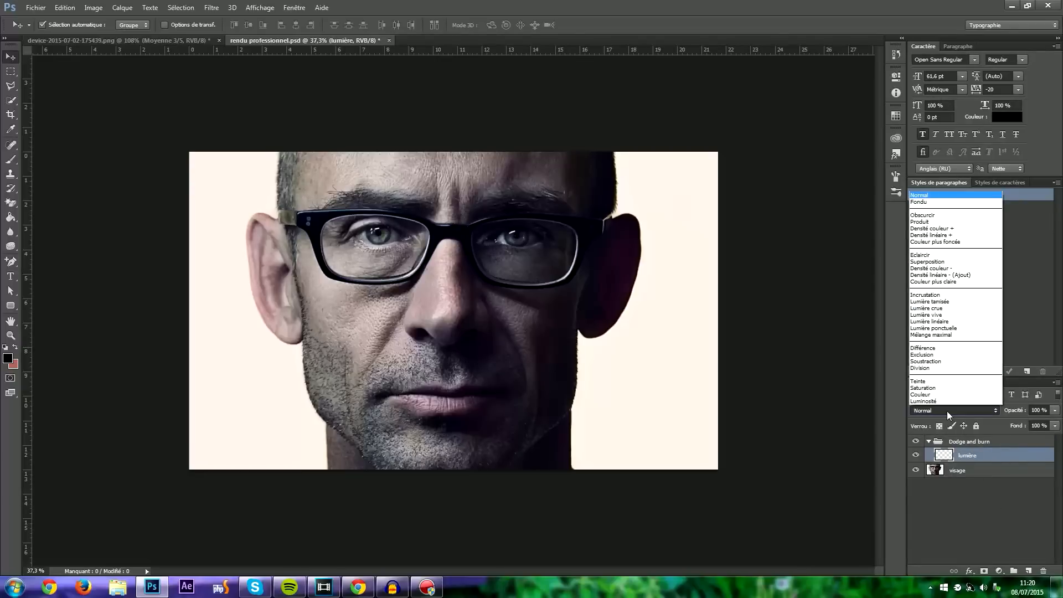
{"action": "left_click", "coordinate": [954, 302]}
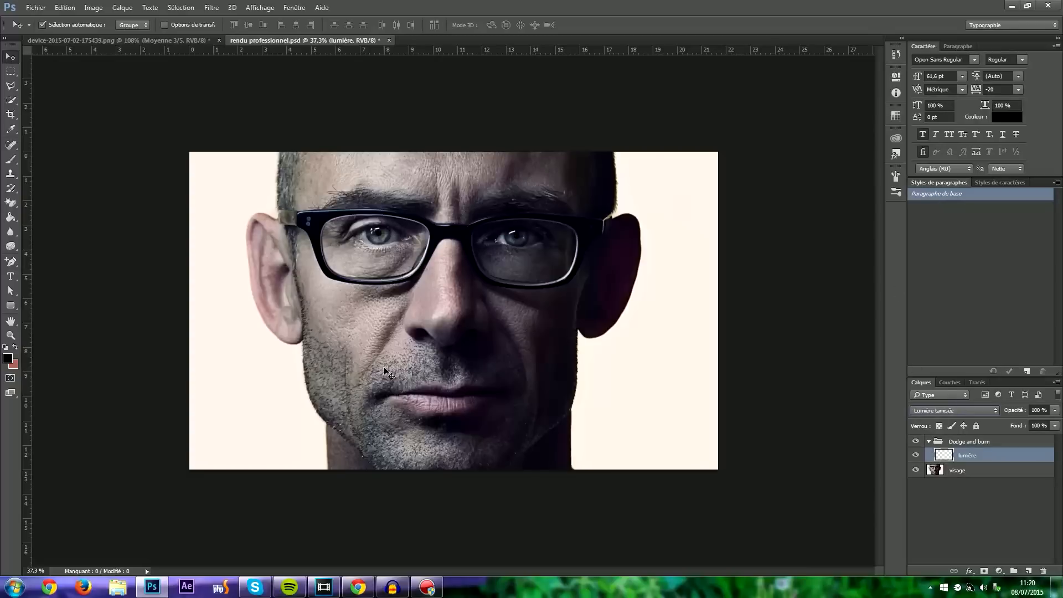
Step: Set the foreground colour to pure white (#ffffff)
{"action": "left_click", "coordinate": [7, 358]}
{"action": "left_click", "coordinate": [415, 245]}
{"action": "left_click_drag", "start_coordinate": [416, 245], "coordinate": [351, 133]}
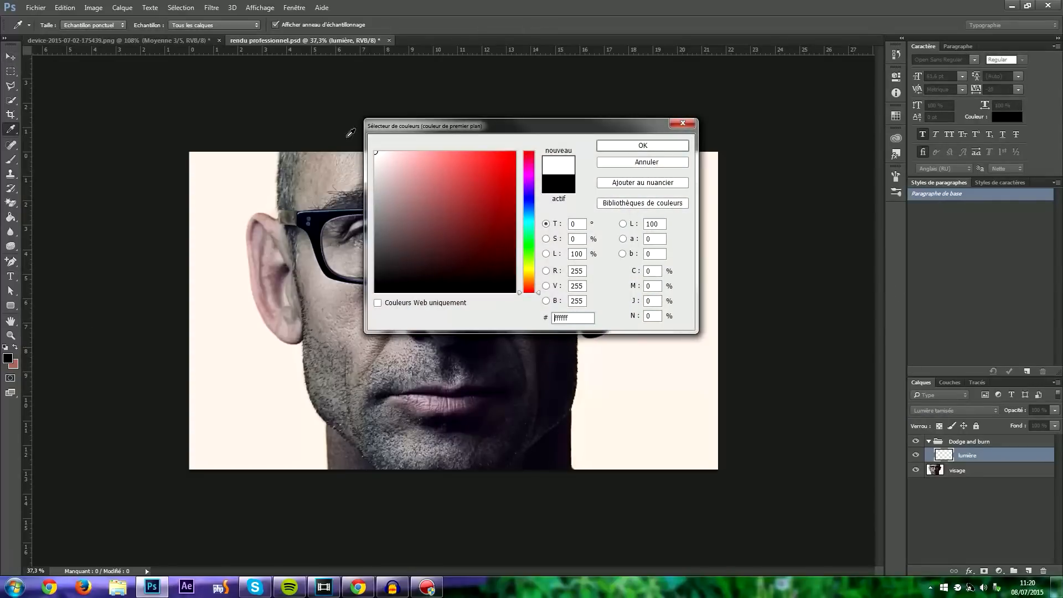
{"action": "left_click", "coordinate": [638, 147]}
{"action": "key", "text": "v"}
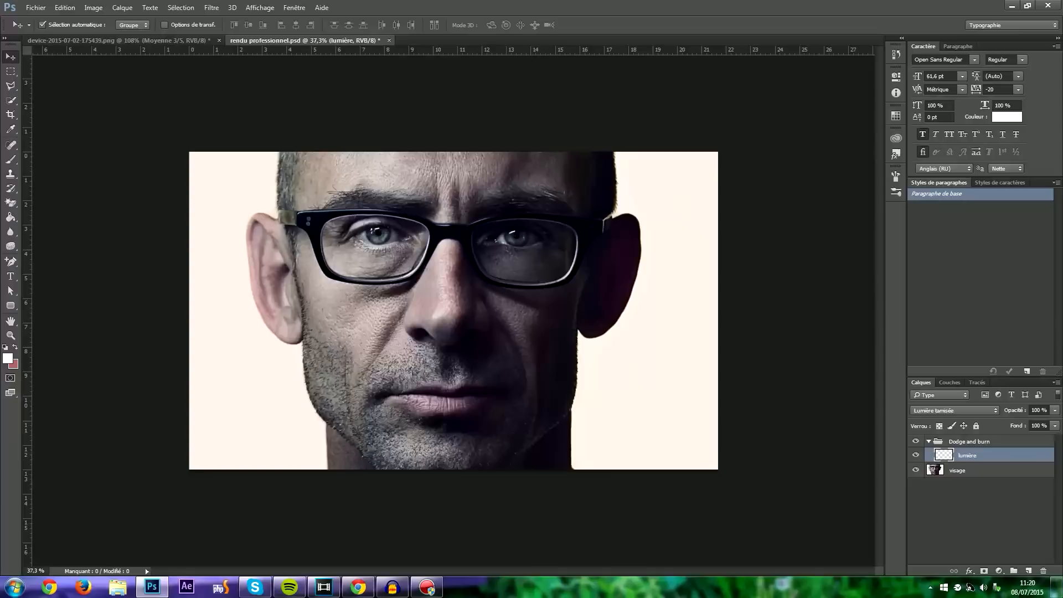
Step: Set the lumière layer's opacity to 30% and prepare a soft round brush of 249 px with 0% hardness
{"action": "left_click", "coordinate": [1054, 410]}
{"action": "left_click", "coordinate": [10, 159]}
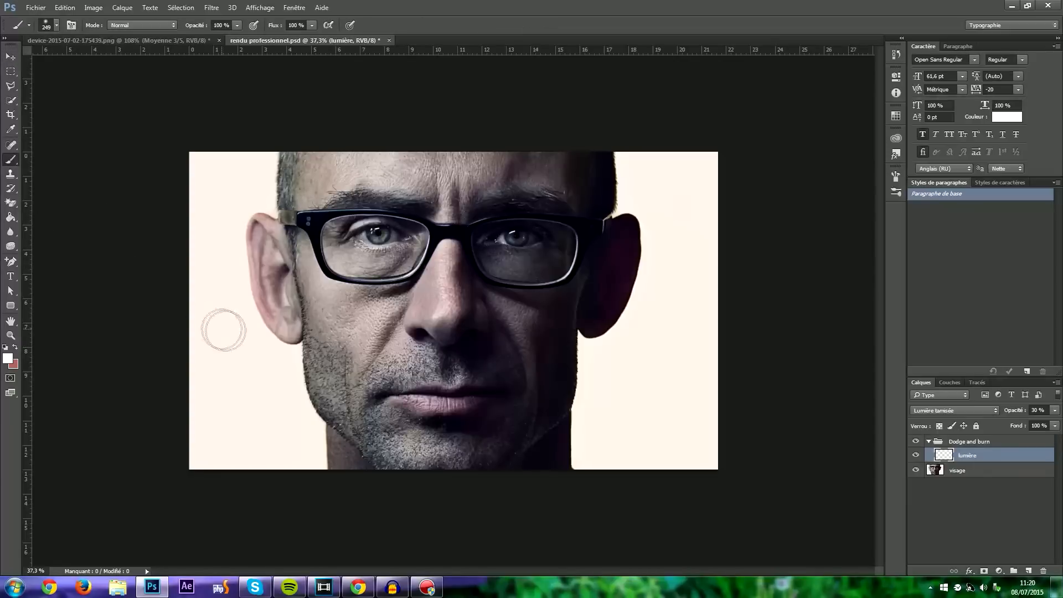
{"action": "right_click", "coordinate": [360, 292]}
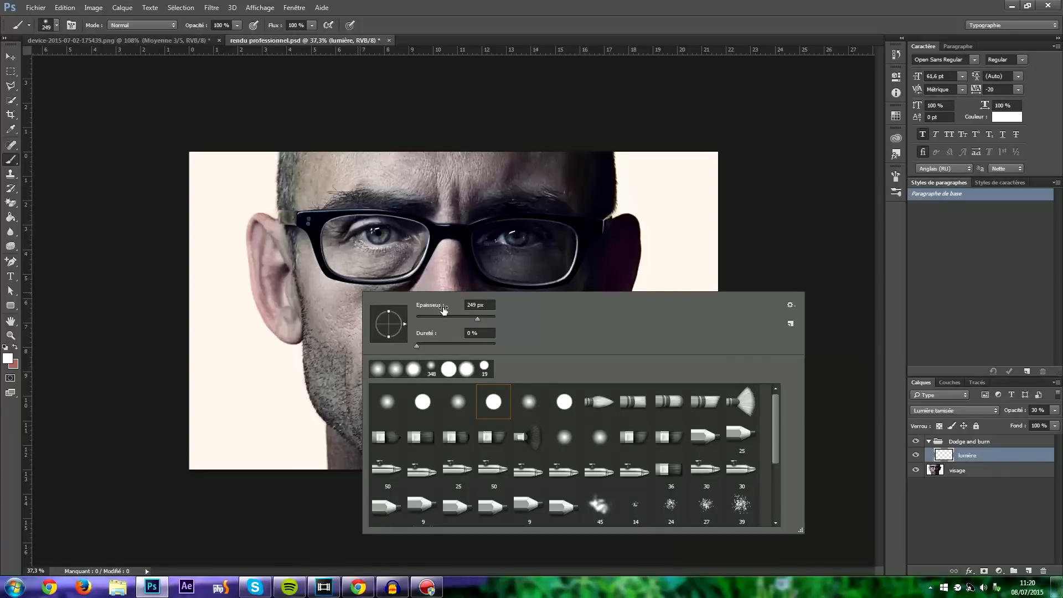
{"action": "left_click", "coordinate": [417, 345]}
{"action": "key", "text": "Return"}
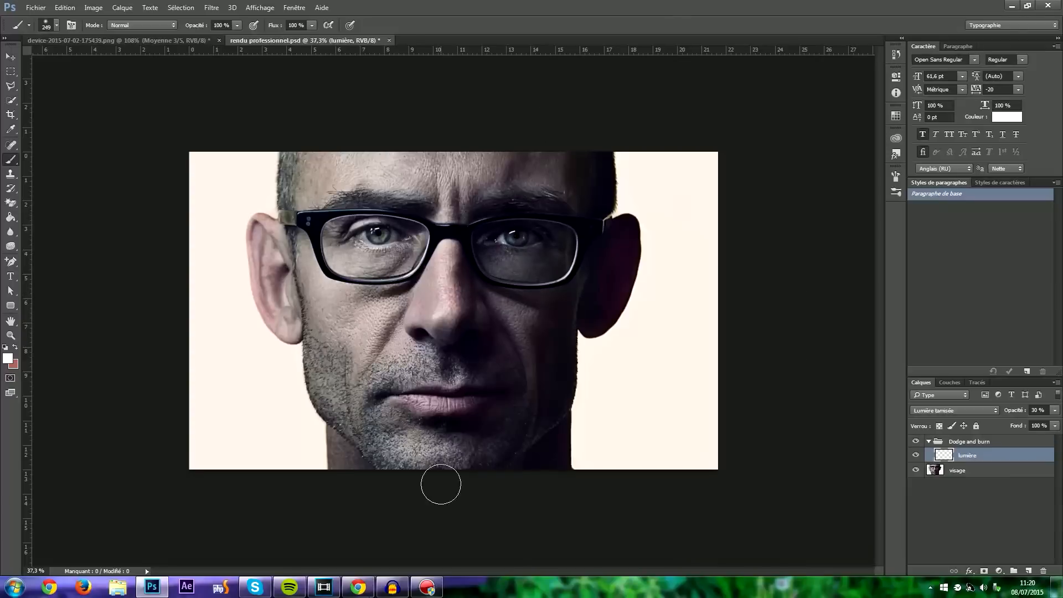
Step: Paint white highlights with the 249 px brush over the chin, nose, lit cheek and forehead on the lumière layer
{"action": "scroll", "coordinate": [455, 472], "scroll_direction": "up", "scroll_amount": 3}
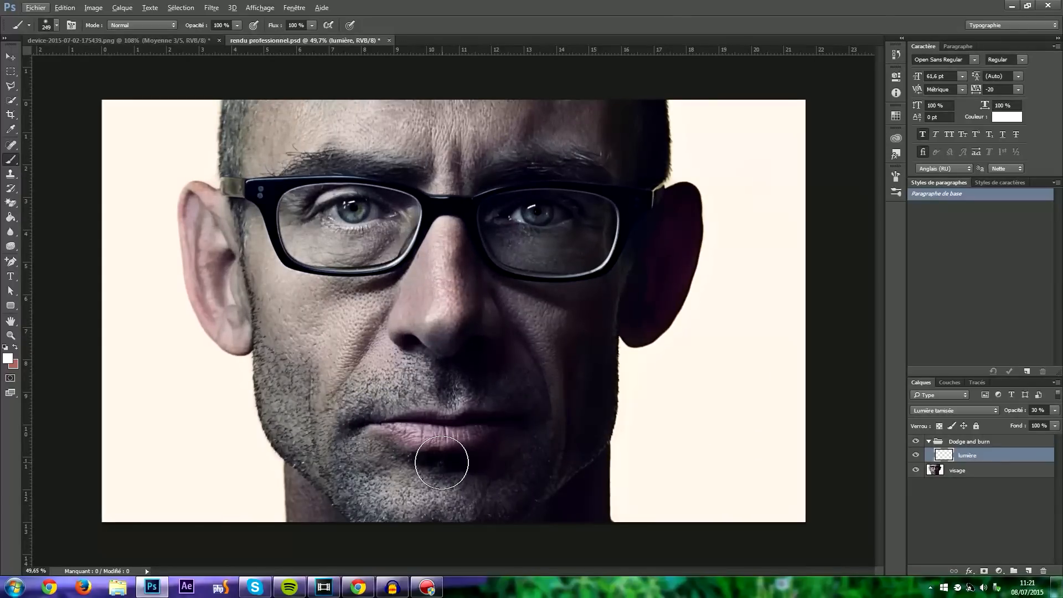
{"action": "mouse_move", "coordinate": [399, 493]}
{"action": "left_mouse_down"}
{"action": "mouse_move", "coordinate": [448, 498]}
{"action": "mouse_move", "coordinate": [415, 492]}
{"action": "left_mouse_up"}
{"action": "mouse_move", "coordinate": [422, 279]}
{"action": "left_mouse_down"}
{"action": "mouse_move", "coordinate": [446, 241]}
{"action": "mouse_move", "coordinate": [440, 312]}
{"action": "mouse_move", "coordinate": [451, 238]}
{"action": "left_mouse_up"}
{"action": "mouse_move", "coordinate": [335, 370]}
{"action": "left_mouse_down"}
{"action": "mouse_move", "coordinate": [364, 343]}
{"action": "mouse_move", "coordinate": [341, 349]}
{"action": "mouse_move", "coordinate": [345, 316]}
{"action": "mouse_move", "coordinate": [332, 335]}
{"action": "mouse_move", "coordinate": [367, 302]}
{"action": "left_mouse_up"}
{"action": "mouse_move", "coordinate": [448, 139]}
{"action": "left_mouse_down"}
{"action": "mouse_move", "coordinate": [466, 103]}
{"action": "mouse_move", "coordinate": [280, 127]}
{"action": "mouse_move", "coordinate": [233, 119]}
{"action": "mouse_move", "coordinate": [185, 228]}
{"action": "mouse_move", "coordinate": [252, 431]}
{"action": "mouse_move", "coordinate": [239, 348]}
{"action": "mouse_move", "coordinate": [301, 320]}
{"action": "mouse_move", "coordinate": [310, 413]}
{"action": "left_mouse_up"}
Step: Reduce the brush to 93 px and paint finer highlights on the ear on the lit side of the face
{"action": "scroll", "coordinate": [186, 251], "scroll_direction": "up", "scroll_amount": 3}
{"action": "right_click", "coordinate": [142, 245]}
{"action": "left_click", "coordinate": [218, 271]}
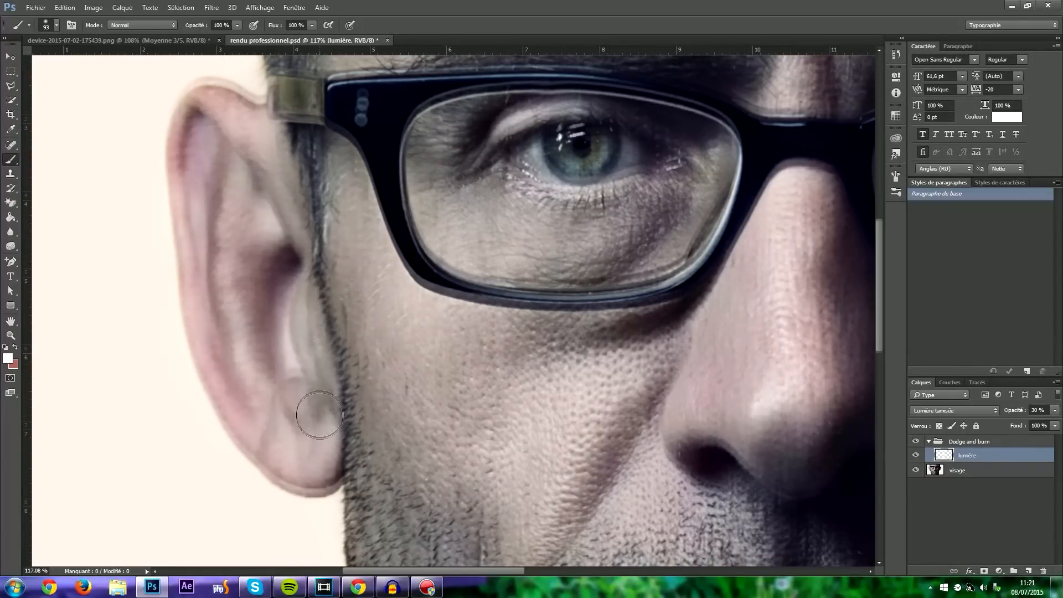
{"action": "scroll", "coordinate": [311, 414], "scroll_direction": "down", "scroll_amount": 3}
{"action": "scroll", "coordinate": [498, 357], "scroll_direction": "up", "scroll_amount": 3}
{"action": "left_click_drag", "start_coordinate": [382, 418], "coordinate": [522, 404]}
Step: Enlarge the brush to 148 px and add further white highlights to the face on the lumière layer
{"action": "scroll", "coordinate": [505, 375], "scroll_direction": "down", "scroll_amount": 3}
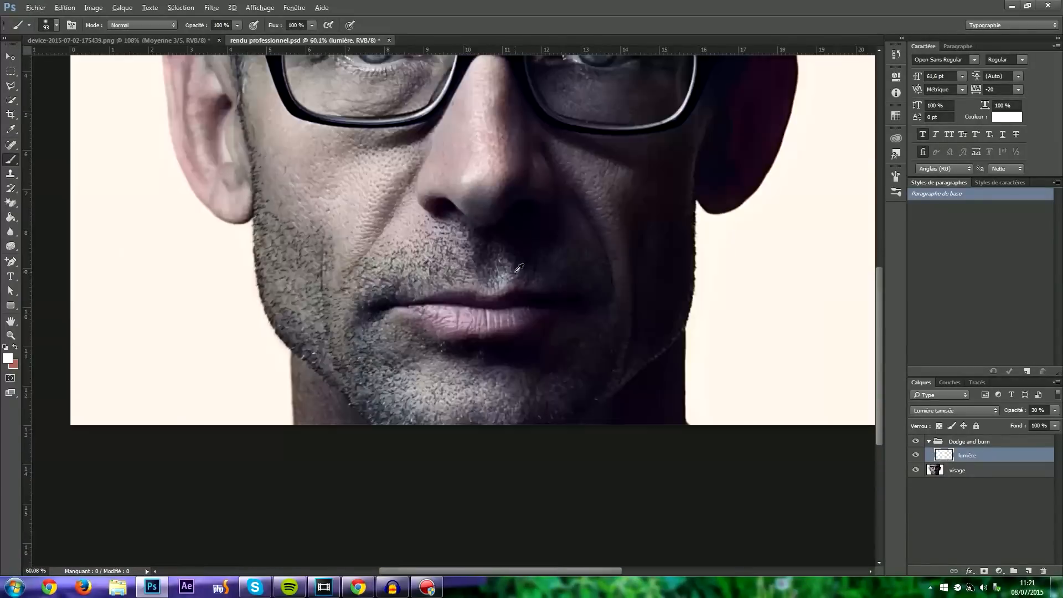
{"action": "scroll", "coordinate": [463, 290], "scroll_direction": "up", "scroll_amount": 3}
{"action": "right_click", "coordinate": [536, 354]}
{"action": "left_click_drag", "start_coordinate": [632, 361], "coordinate": [639, 361]}
{"action": "left_click", "coordinate": [460, 309]}
{"action": "scroll", "coordinate": [615, 316], "scroll_direction": "down", "scroll_amount": 3}
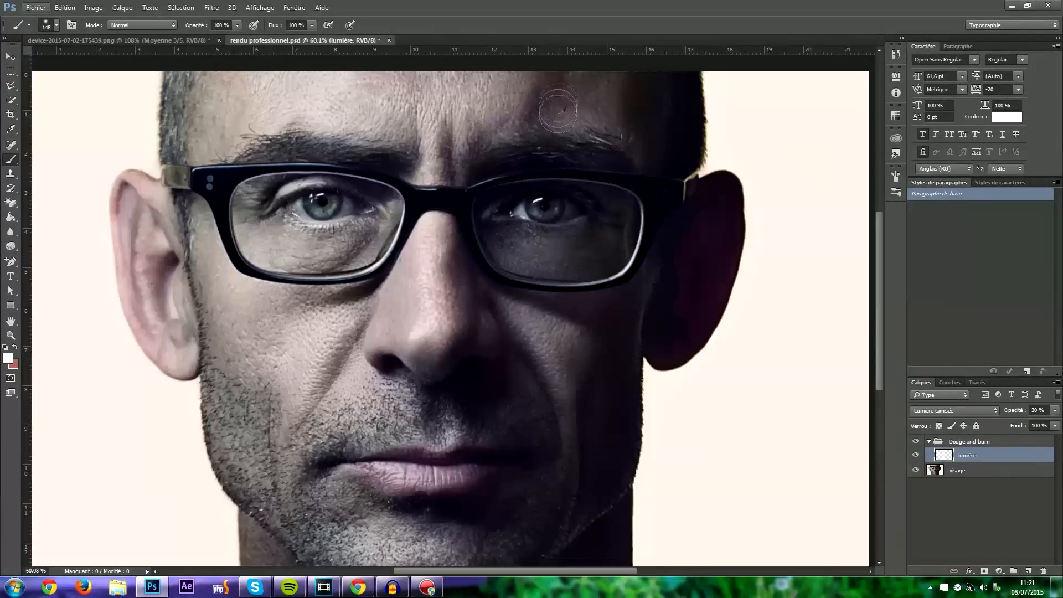
Step: Compare the whole portrait with the lumière layer hidden and shown
{"action": "scroll", "coordinate": [661, 211], "scroll_direction": "down", "scroll_amount": 3}
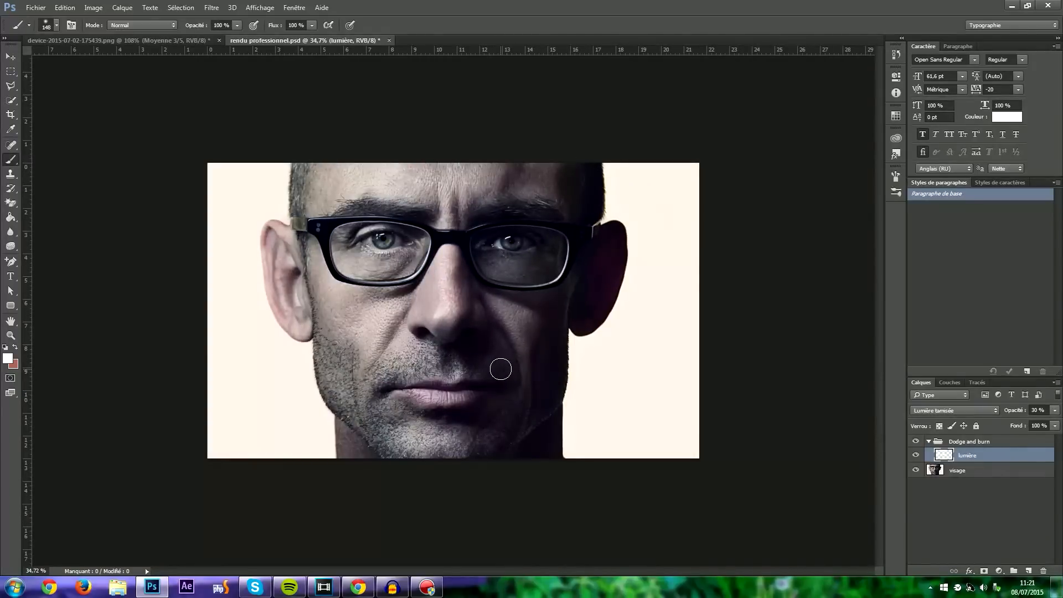
{"action": "scroll", "coordinate": [479, 344], "scroll_direction": "down", "scroll_amount": 1}
{"action": "scroll", "coordinate": [479, 344], "scroll_direction": "up", "scroll_amount": 2}
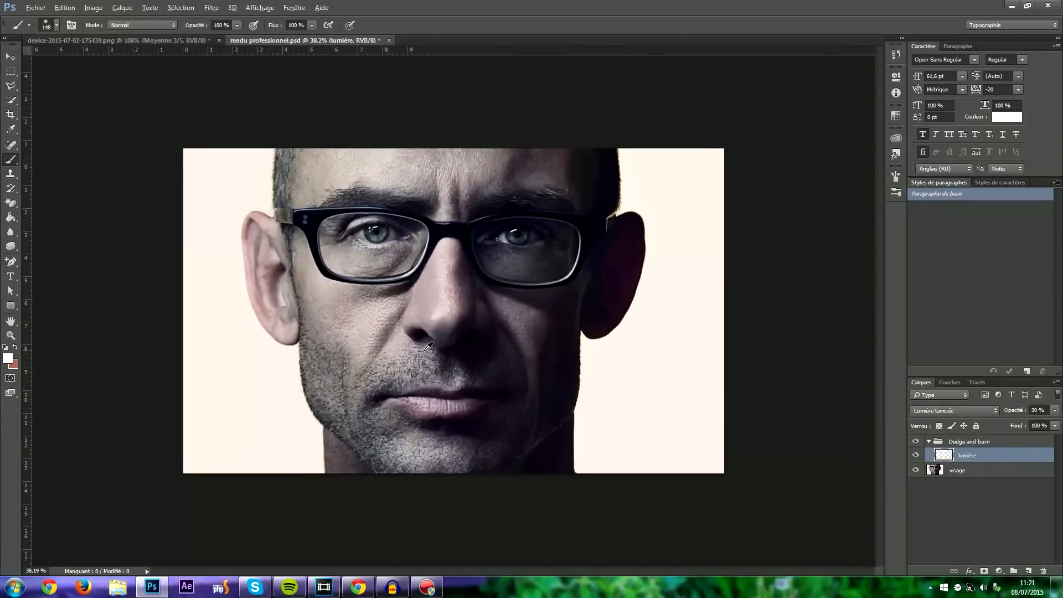
{"action": "left_click", "coordinate": [917, 457]}
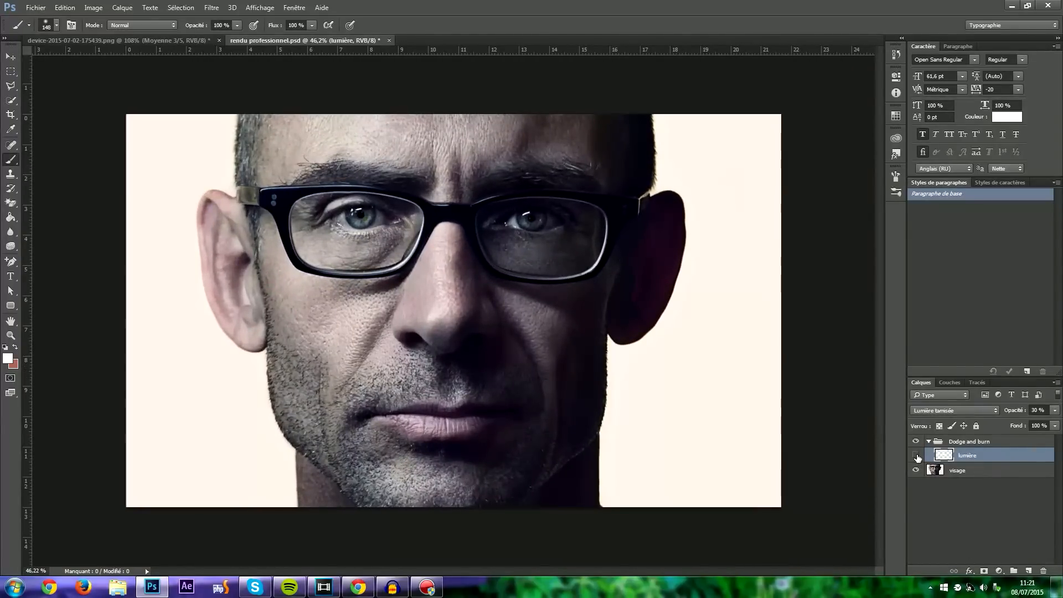
{"action": "left_click", "coordinate": [917, 456]}
{"action": "left_click", "coordinate": [917, 457]}
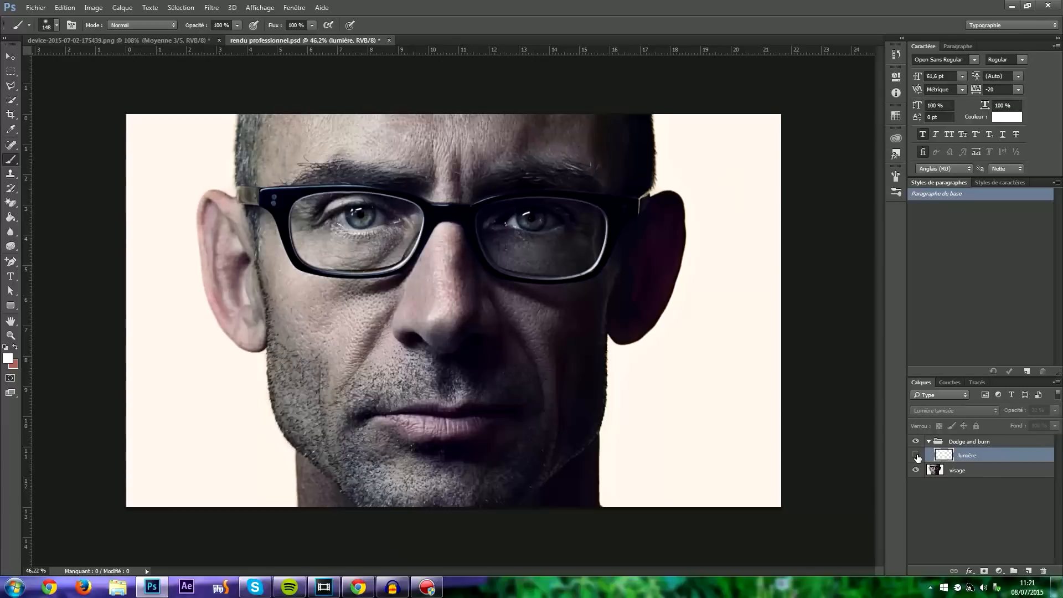
{"action": "left_click", "coordinate": [916, 456]}
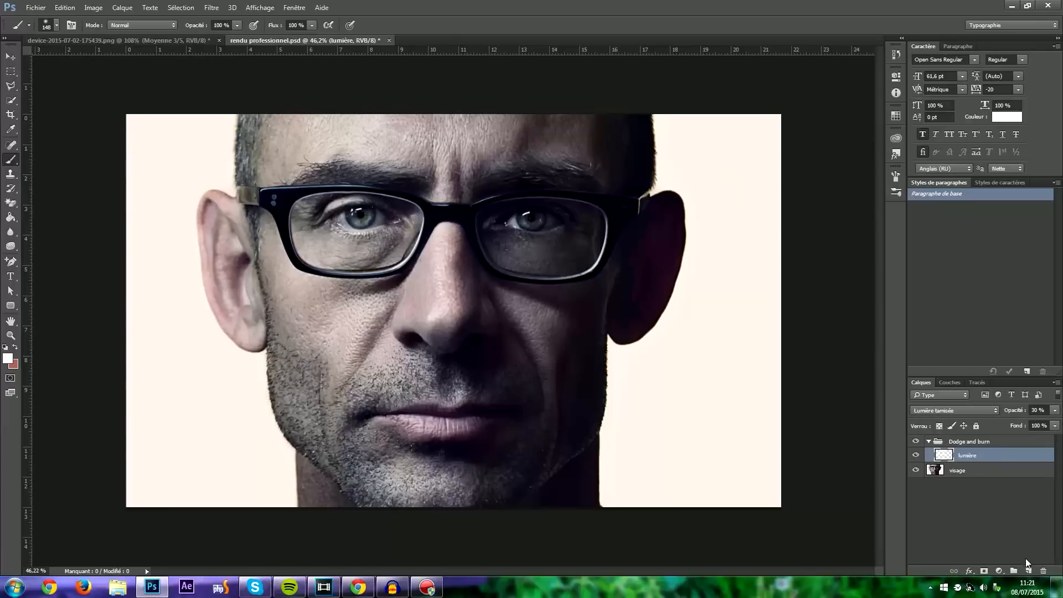
Step: Add a second layer above lumière in the Dodge and burn group and name it "ombre"
{"action": "left_click", "coordinate": [1027, 569]}
{"action": "double_click", "coordinate": [976, 456]}
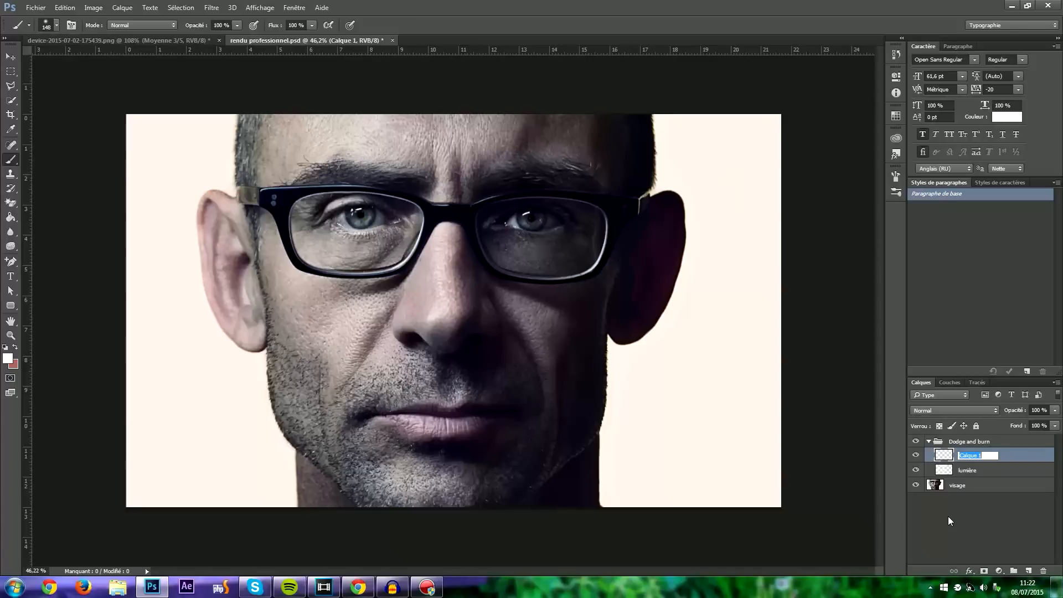
{"action": "type", "text": "ombres"}
{"action": "key", "text": "Return"}
{"action": "double_click", "coordinate": [969, 455]}
{"action": "left_click", "coordinate": [977, 455]}
{"action": "key", "text": "Return"}
Step: Set the ombre layer to 30 % opacity with the Lumière tamisée blend mode
{"action": "left_click", "coordinate": [1055, 410]}
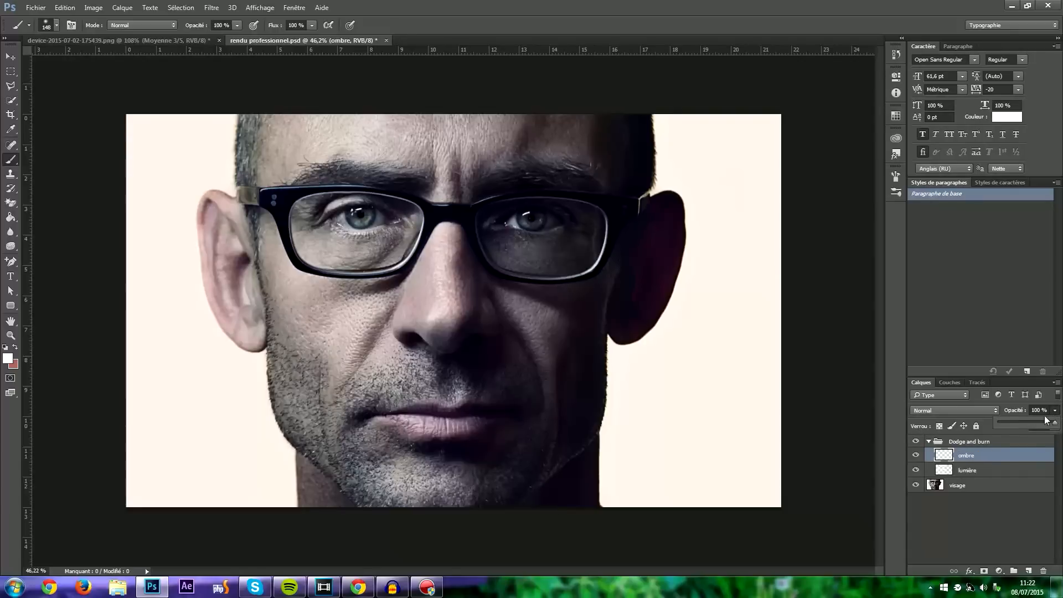
{"action": "left_click", "coordinate": [984, 411]}
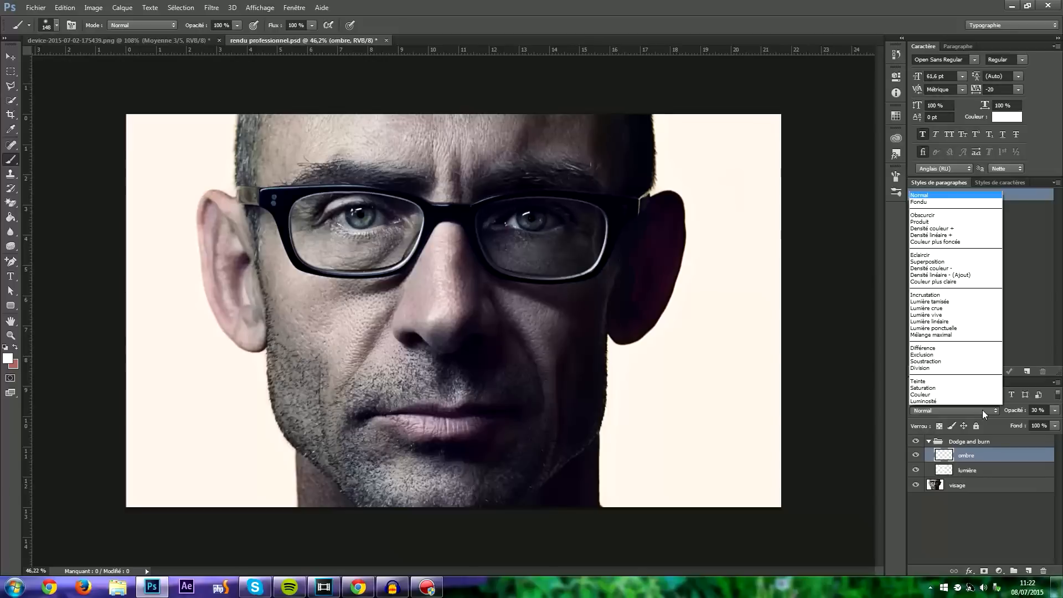
{"action": "left_click", "coordinate": [964, 302]}
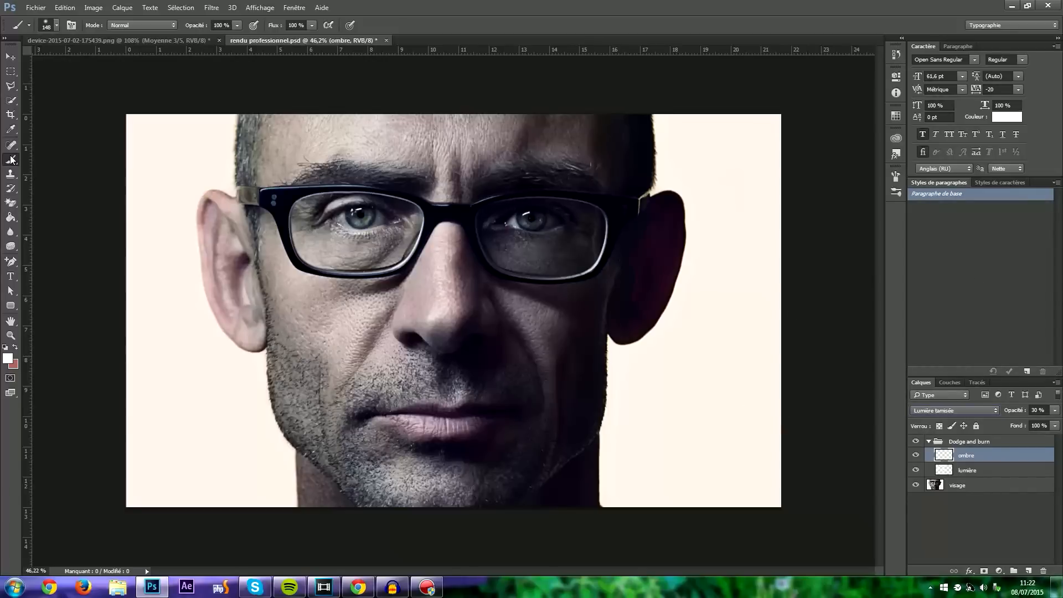
Step: Set the foreground colour to black (000000)
{"action": "left_click", "coordinate": [7, 359]}
{"action": "left_click_drag", "start_coordinate": [388, 266], "coordinate": [358, 288]}
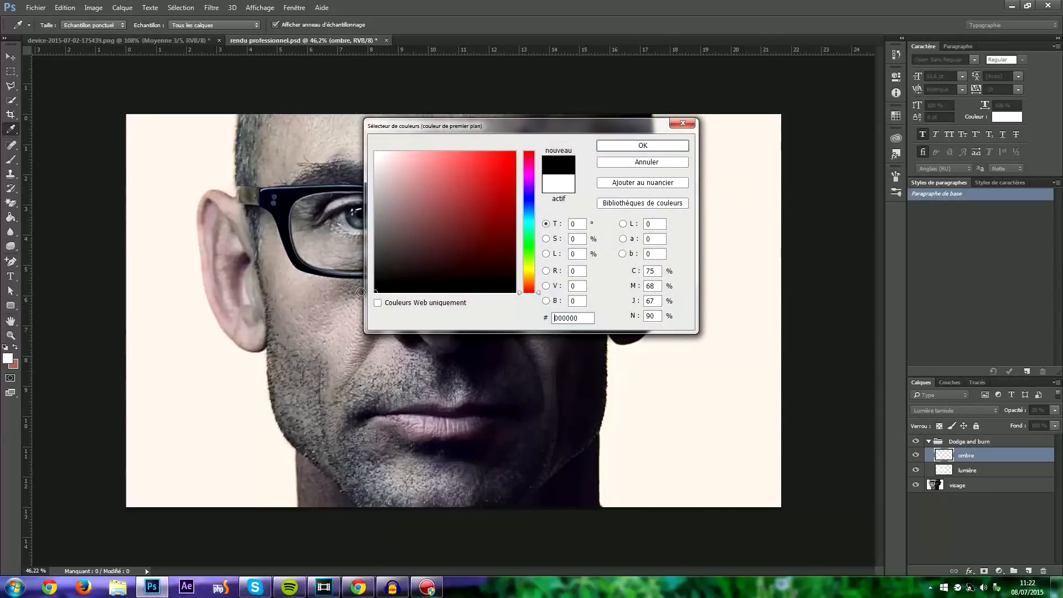
{"action": "left_click", "coordinate": [672, 146]}
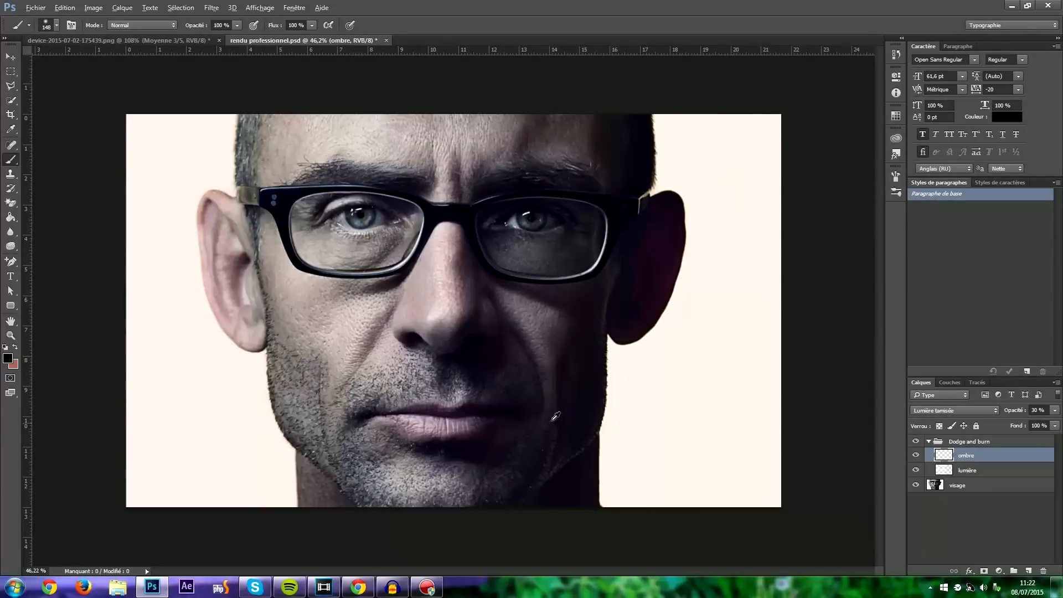
Step: Reduce the brush to 93 px and paint shadows along the cheek fold and beside the nose on the lit side of the face
{"action": "scroll", "coordinate": [555, 417], "scroll_direction": "up", "scroll_amount": 1}
{"action": "scroll", "coordinate": [446, 383], "scroll_direction": "down", "scroll_amount": 2}
{"action": "scroll", "coordinate": [445, 384], "scroll_direction": "up", "scroll_amount": 2}
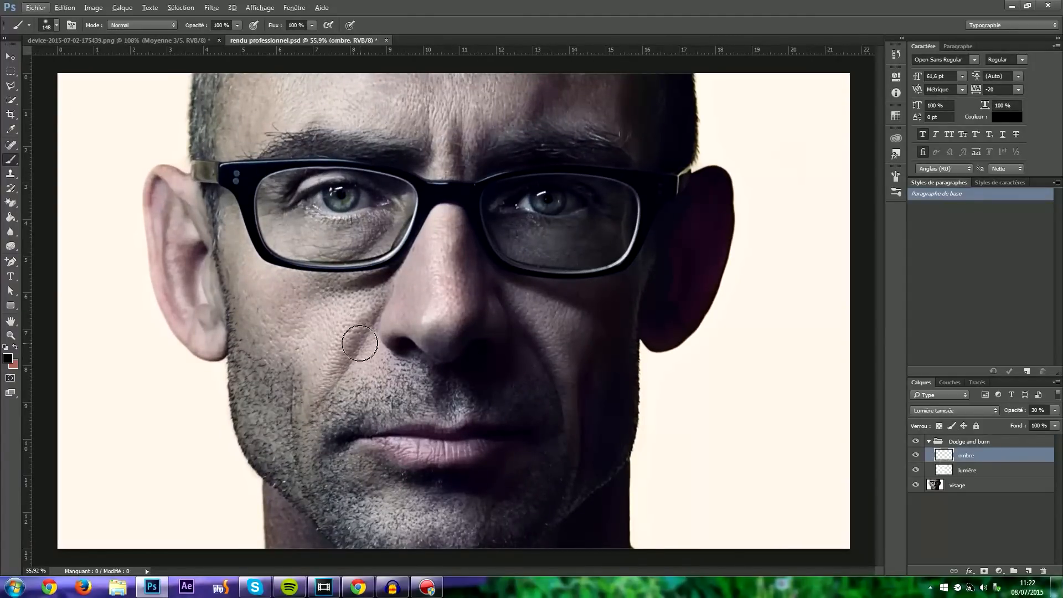
{"action": "scroll", "coordinate": [349, 331], "scroll_direction": "up", "scroll_amount": 2}
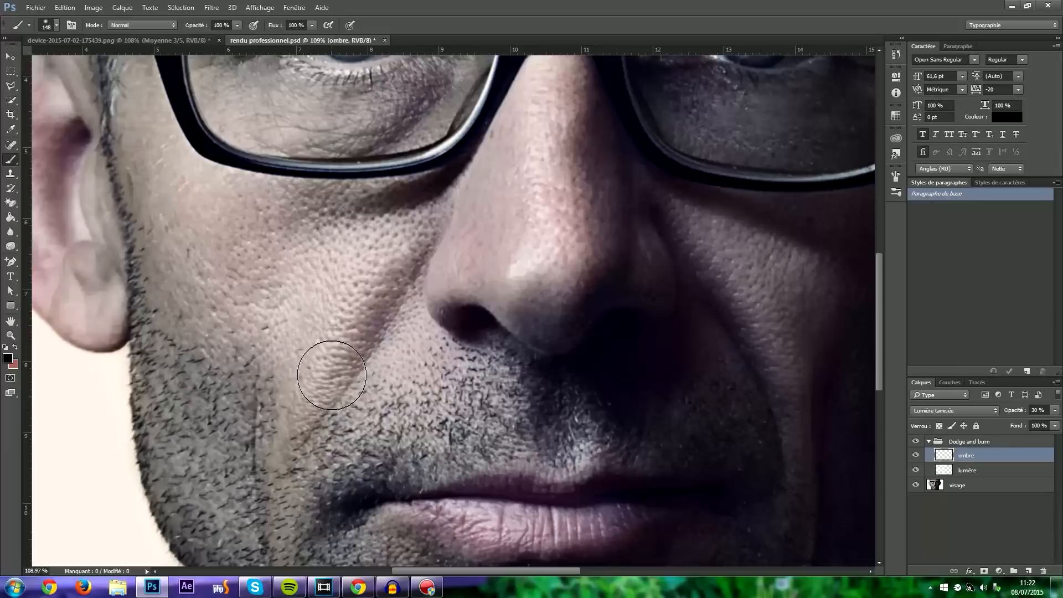
{"action": "right_click", "coordinate": [448, 247]}
{"action": "left_click_drag", "start_coordinate": [538, 271], "coordinate": [534, 272]}
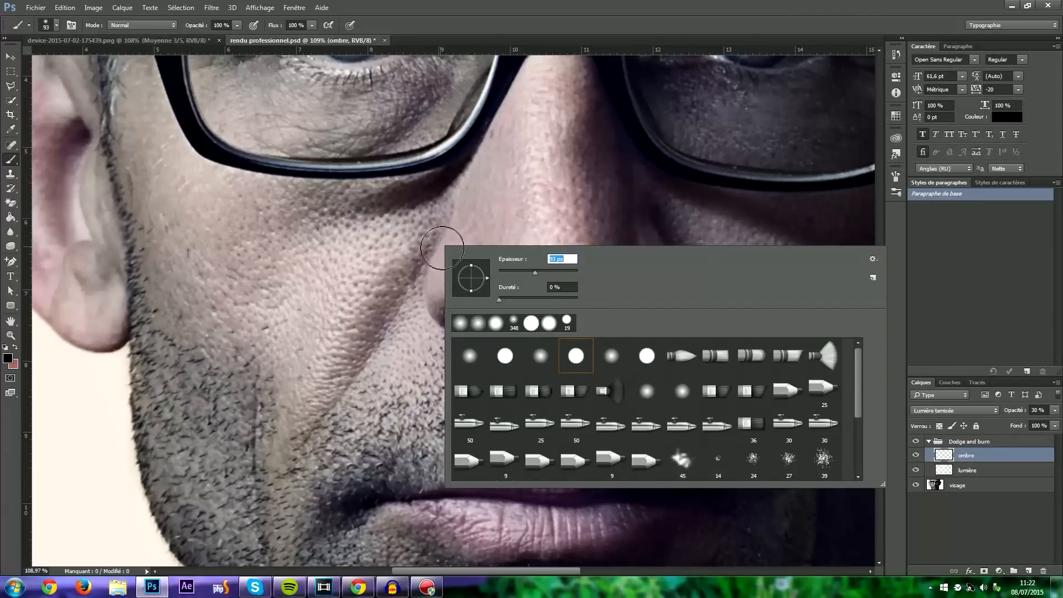
{"action": "left_click_drag", "start_coordinate": [422, 254], "coordinate": [363, 354]}
{"action": "scroll", "coordinate": [441, 65], "scroll_direction": "up", "scroll_amount": 2}
{"action": "scroll", "coordinate": [440, 65], "scroll_direction": "up", "scroll_amount": 1}
{"action": "left_click_drag", "start_coordinate": [490, 160], "coordinate": [399, 225]}
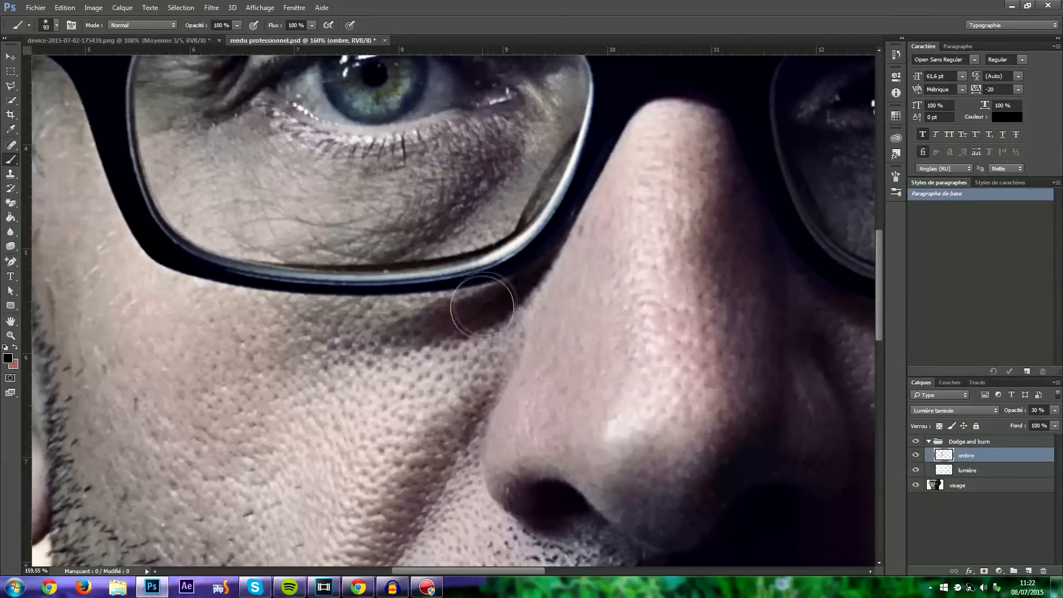
Step: Reduce the brush to 57 px and deepen the shadow under the glasses frame beside the nose on the lit side
{"action": "right_click", "coordinate": [470, 304]}
{"action": "left_click_drag", "start_coordinate": [557, 334], "coordinate": [553, 334]}
{"action": "left_click_drag", "start_coordinate": [413, 332], "coordinate": [490, 297]}
{"action": "scroll", "coordinate": [416, 96], "scroll_direction": "down", "scroll_amount": 3}
{"action": "scroll", "coordinate": [416, 96], "scroll_direction": "up", "scroll_amount": 3}
Step: Enlarge the brush to 86 px and paint shadows from the dark side of the nose down across the shaded cheek
{"action": "right_click", "coordinate": [460, 141]}
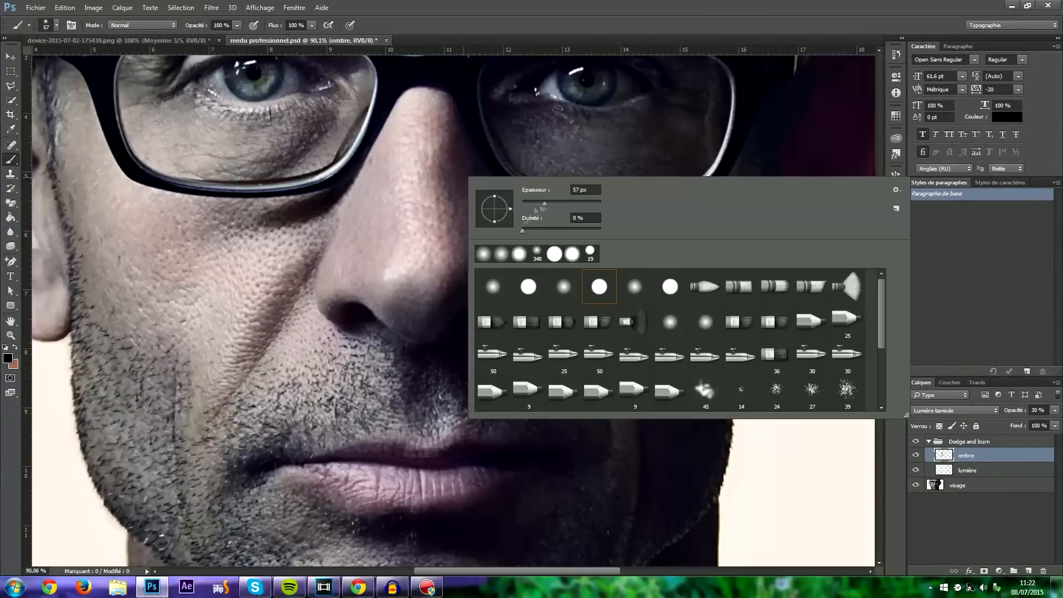
{"action": "left_click_drag", "start_coordinate": [542, 205], "coordinate": [546, 204]}
{"action": "mouse_move", "coordinate": [460, 145]}
{"action": "left_mouse_down"}
{"action": "mouse_move", "coordinate": [484, 208]}
{"action": "mouse_move", "coordinate": [619, 429]}
{"action": "left_mouse_up"}
{"action": "scroll", "coordinate": [615, 379], "scroll_direction": "down", "scroll_amount": 3}
{"action": "scroll", "coordinate": [615, 380], "scroll_direction": "down", "scroll_amount": 3}
{"action": "scroll", "coordinate": [532, 443], "scroll_direction": "up", "scroll_amount": 3}
Step: Enlarge the brush to 162 px and paint shadows from the chin up over the dark side of the jaw and cheek
{"action": "right_click", "coordinate": [498, 443]}
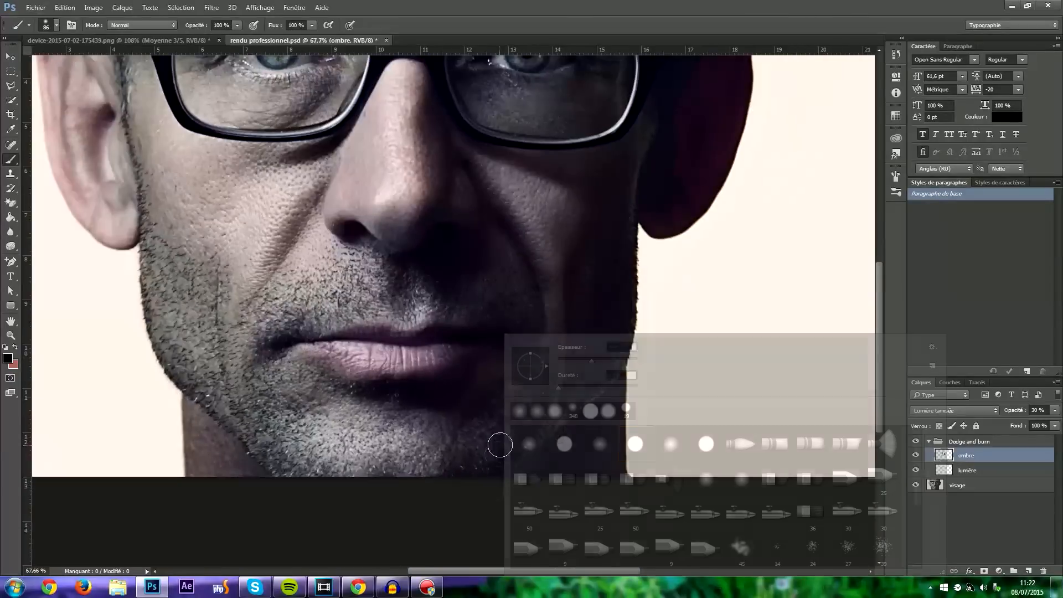
{"action": "left_click_drag", "start_coordinate": [588, 370], "coordinate": [596, 370]}
{"action": "mouse_move", "coordinate": [481, 457]}
{"action": "left_mouse_down"}
{"action": "mouse_move", "coordinate": [515, 425]}
{"action": "mouse_move", "coordinate": [592, 308]}
{"action": "left_mouse_up"}
{"action": "scroll", "coordinate": [591, 318], "scroll_direction": "up", "scroll_amount": 5}
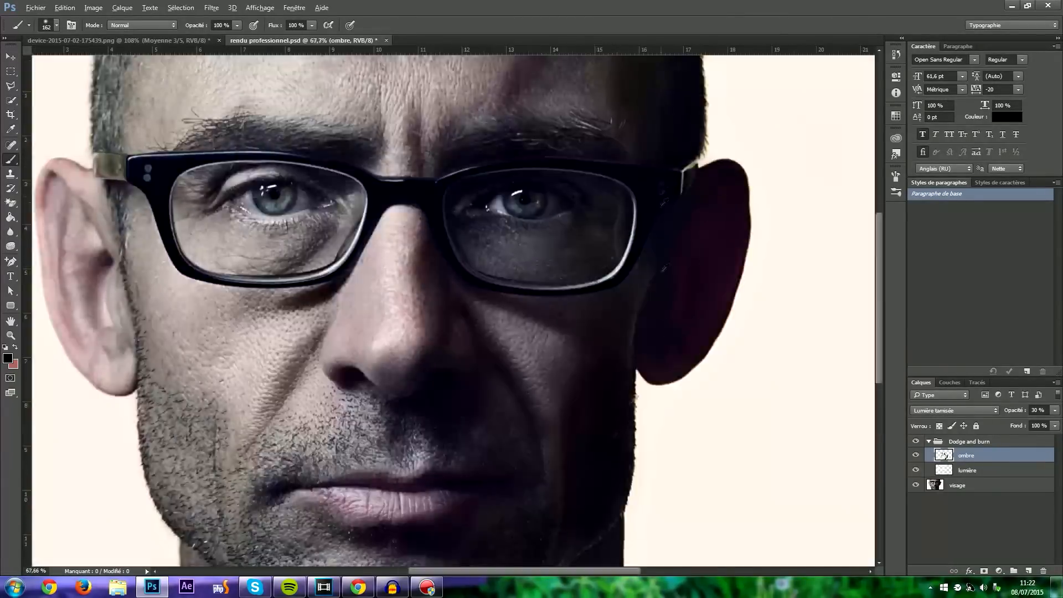
Step: Reduce the brush to 87 px, paint a shadow on the dark side of the forehead, and undo the last stroke
{"action": "key", "text": "bracketleft"}
{"action": "key", "text": "bracketleft"}
{"action": "key", "text": "bracketleft"}
{"action": "right_click", "coordinate": [556, 99]}
{"action": "left_click_drag", "start_coordinate": [540, 75], "coordinate": [501, 119]}
{"action": "scroll", "coordinate": [584, 98], "scroll_direction": "down", "scroll_amount": 3}
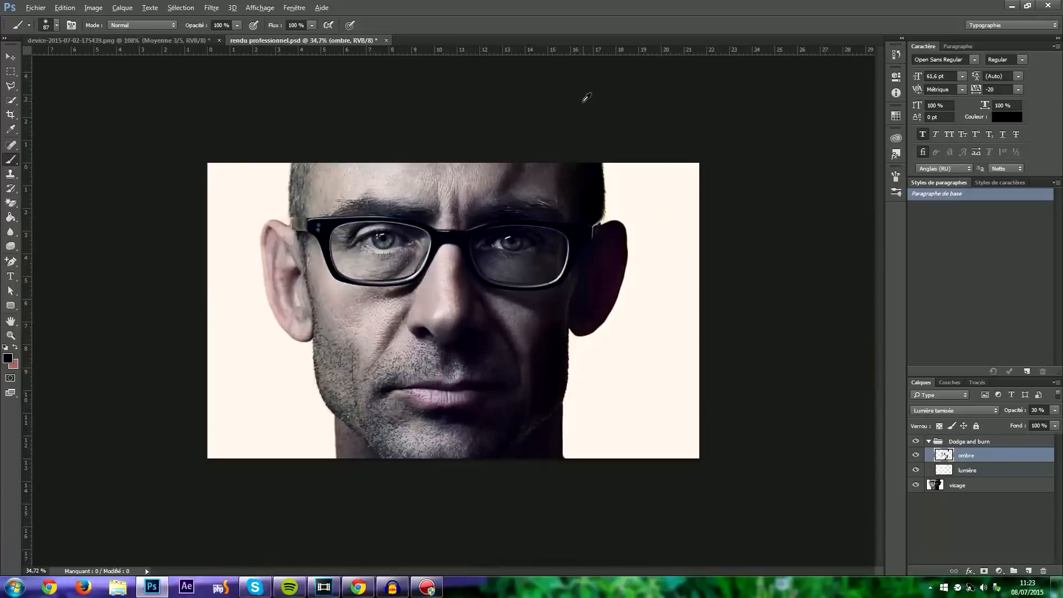
{"action": "scroll", "coordinate": [557, 110], "scroll_direction": "up", "scroll_amount": 2}
{"action": "scroll", "coordinate": [609, 168], "scroll_direction": "down", "scroll_amount": 2}
{"action": "key", "text": "ctrl+z"}
{"action": "scroll", "coordinate": [434, 321], "scroll_direction": "up", "scroll_amount": 3}
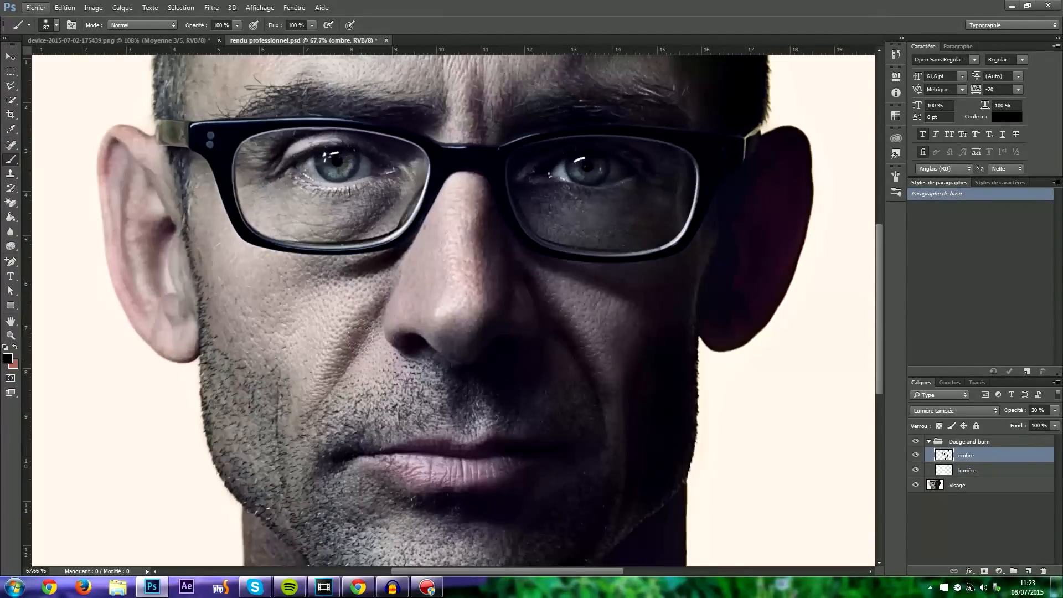
Step: Reduce the brush to 62 px, darken the hollow of the ear on the lit side, and check the whole portrait
{"action": "scroll", "coordinate": [151, 259], "scroll_direction": "up", "scroll_amount": 3}
{"action": "right_click", "coordinate": [146, 226]}
{"action": "left_click_drag", "start_coordinate": [206, 251], "coordinate": [196, 251]}
{"action": "left_click", "coordinate": [209, 223]}
{"action": "scroll", "coordinate": [209, 223], "scroll_direction": "down", "scroll_amount": 3}
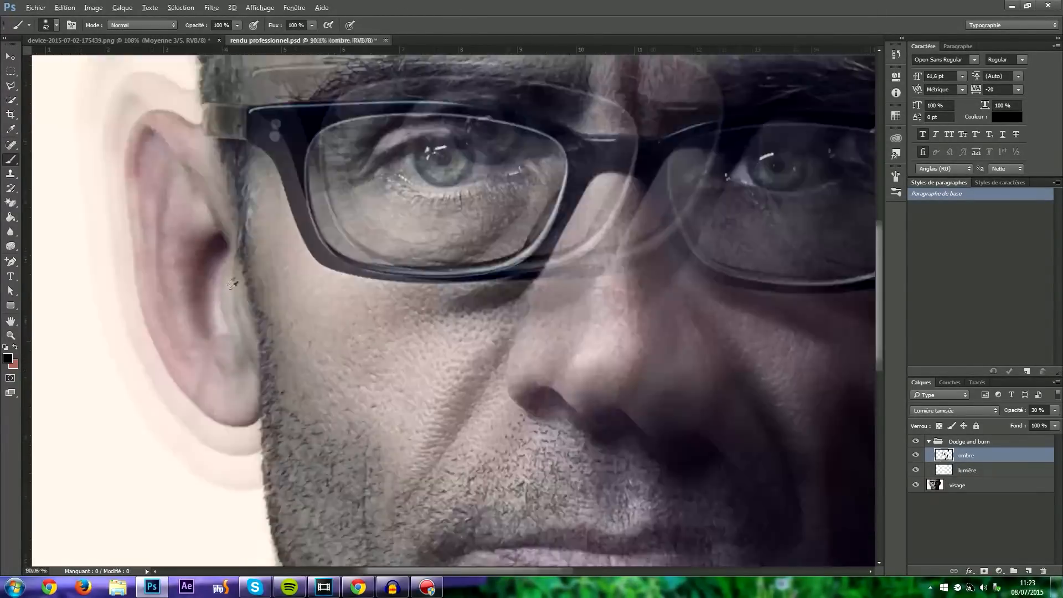
{"action": "scroll", "coordinate": [311, 291], "scroll_direction": "down", "scroll_amount": 1}
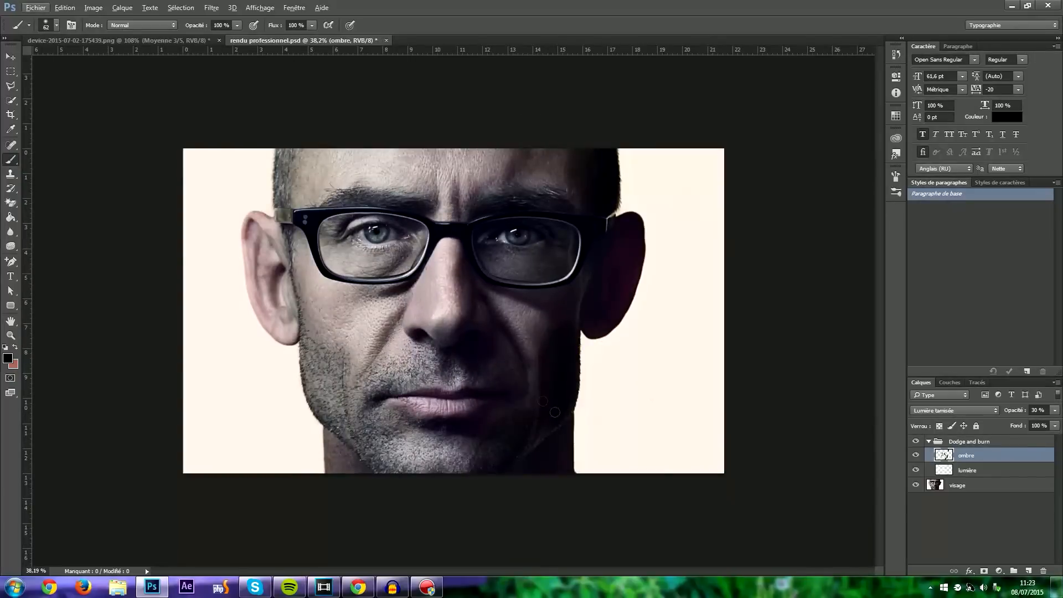
{"action": "scroll", "coordinate": [451, 311], "scroll_direction": "up", "scroll_amount": 1}
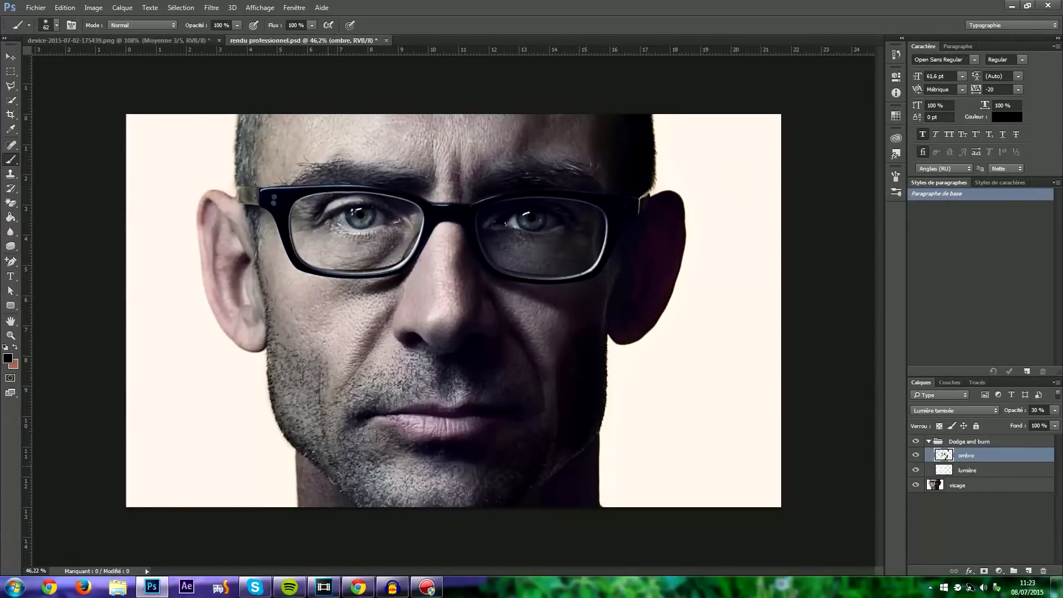
{"action": "scroll", "coordinate": [433, 463], "scroll_direction": "down", "scroll_amount": 1}
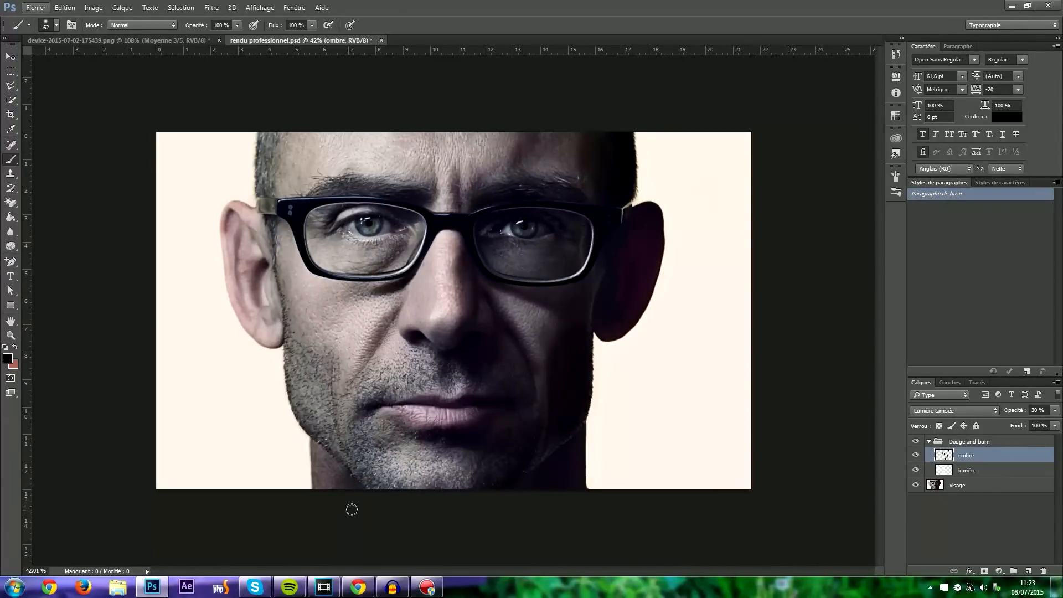
Step: Enlarge the brush to 117 px for the shaded area beside the nose and view the whole portrait
{"action": "scroll", "coordinate": [544, 478], "scroll_direction": "up", "scroll_amount": 4}
{"action": "right_click", "coordinate": [596, 408]}
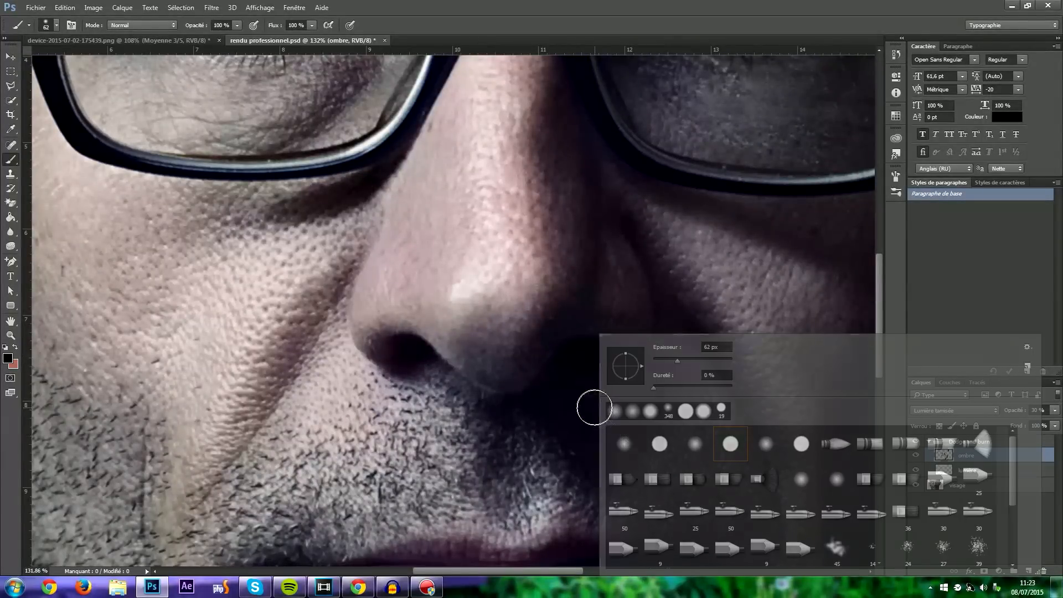
{"action": "left_click", "coordinate": [658, 362]}
{"action": "key", "text": "Return"}
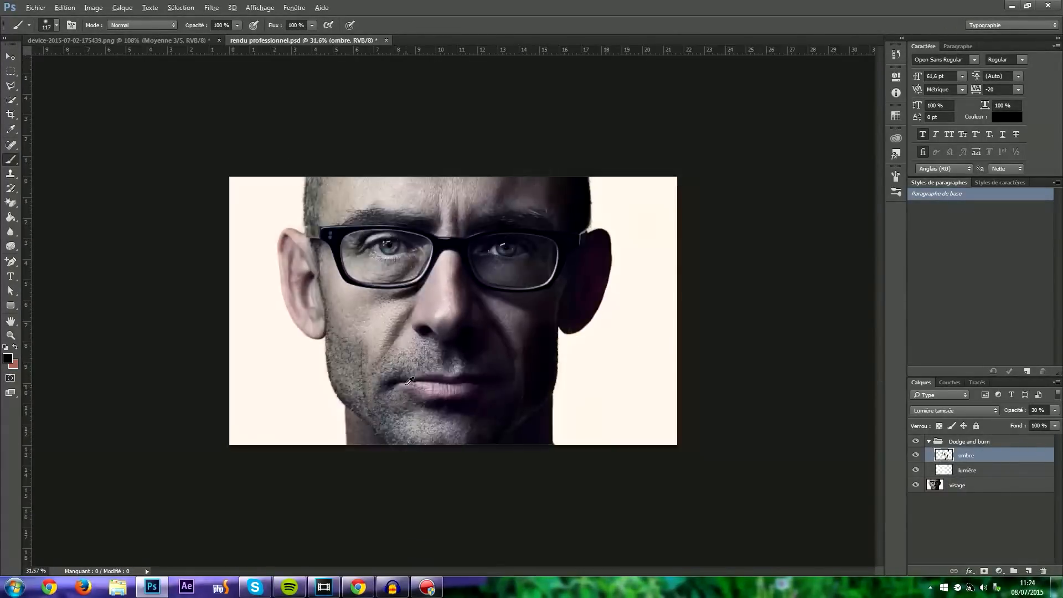
{"action": "scroll", "coordinate": [503, 399], "scroll_direction": "up", "scroll_amount": 3}
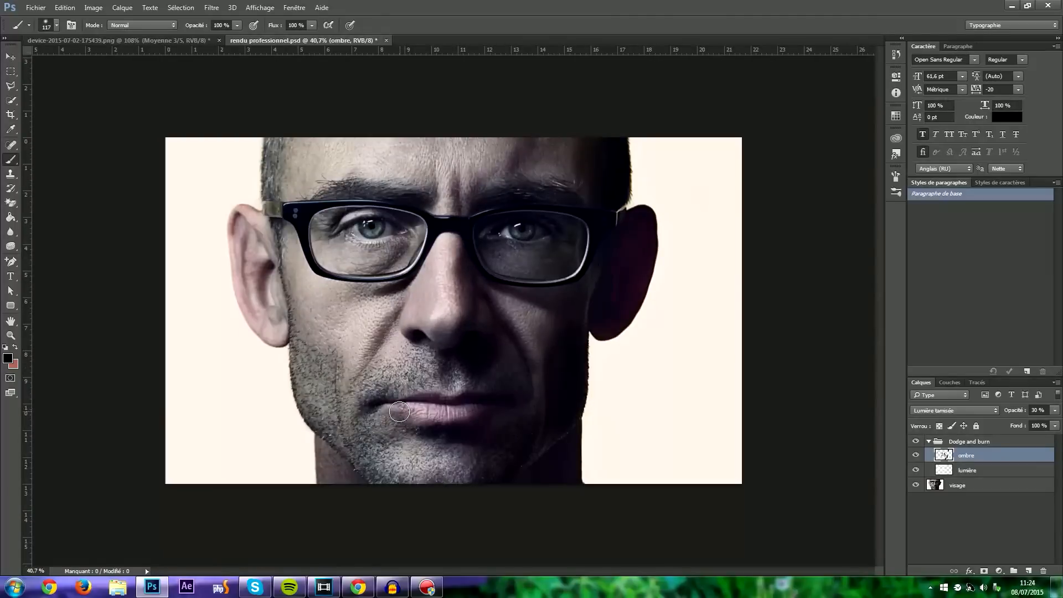
Step: Reduce the brush to 46 px and paint shadows around the eyes and on the dark side of the face
{"action": "scroll", "coordinate": [558, 221], "scroll_direction": "up", "scroll_amount": 3}
{"action": "right_click", "coordinate": [558, 192]}
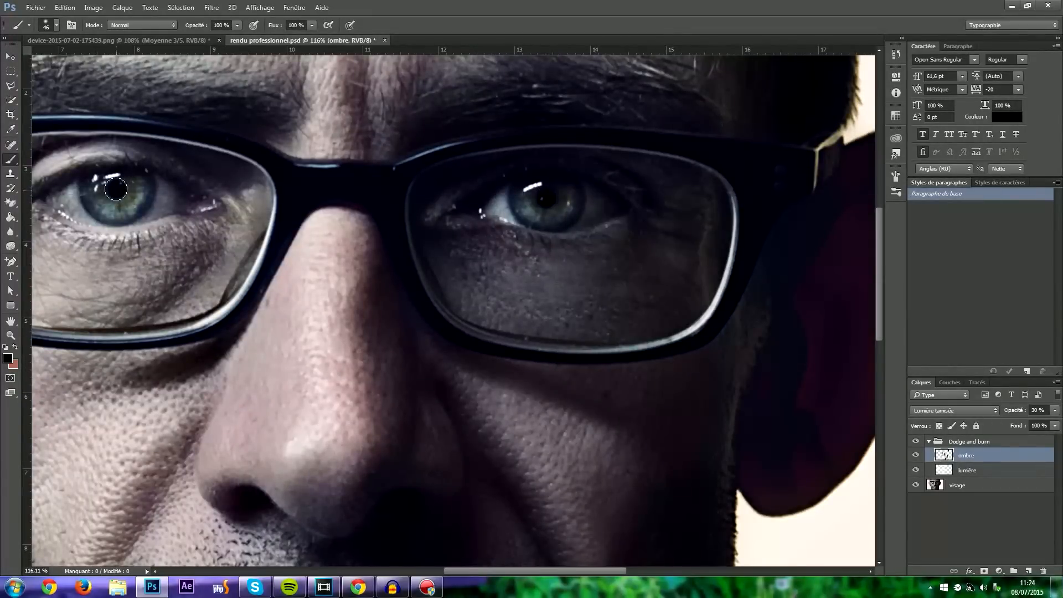
{"action": "scroll", "coordinate": [663, 222], "scroll_direction": "down", "scroll_amount": 5}
{"action": "left_click_drag", "start_coordinate": [770, 327], "coordinate": [669, 328]}
Step: Enlarge the brush to 137 px and darken both eyebrows on the ombre layer
{"action": "right_click", "coordinate": [432, 183]}
{"action": "left_click_drag", "start_coordinate": [519, 209], "coordinate": [532, 210]}
{"action": "left_click_drag", "start_coordinate": [449, 155], "coordinate": [593, 152]}
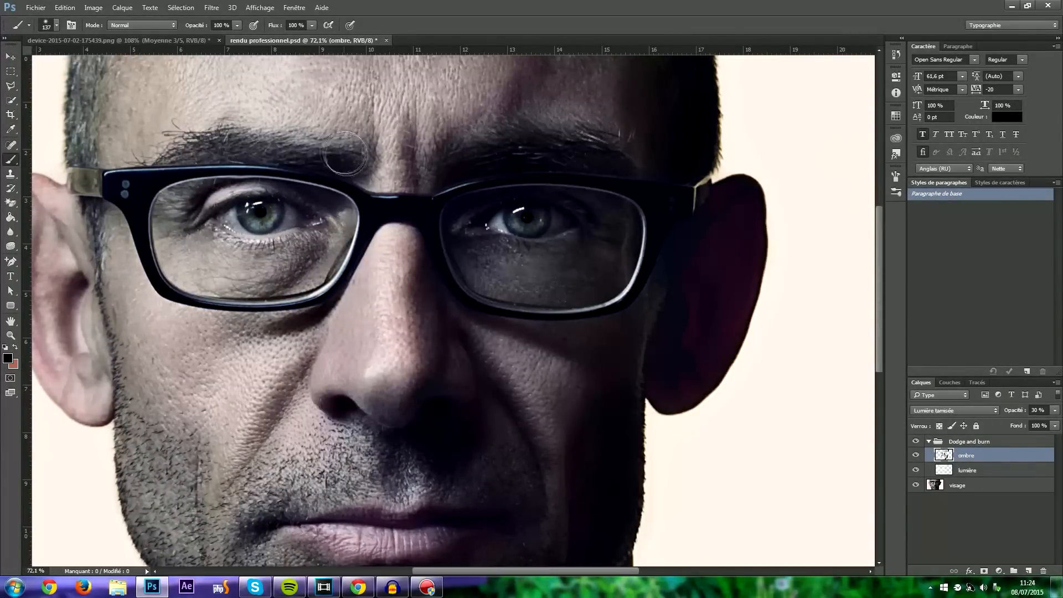
{"action": "left_click_drag", "start_coordinate": [345, 153], "coordinate": [160, 145]}
{"action": "scroll", "coordinate": [258, 388], "scroll_direction": "down", "scroll_amount": 4}
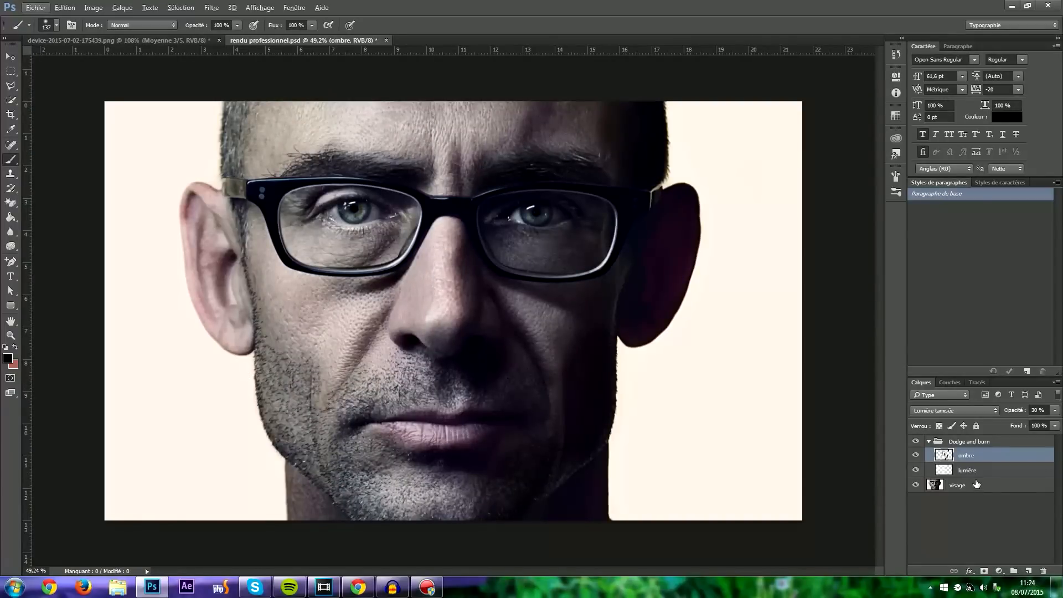
Step: Switch to the lumière layer and set the foreground colour to white (ffffff)
{"action": "left_click", "coordinate": [993, 471]}
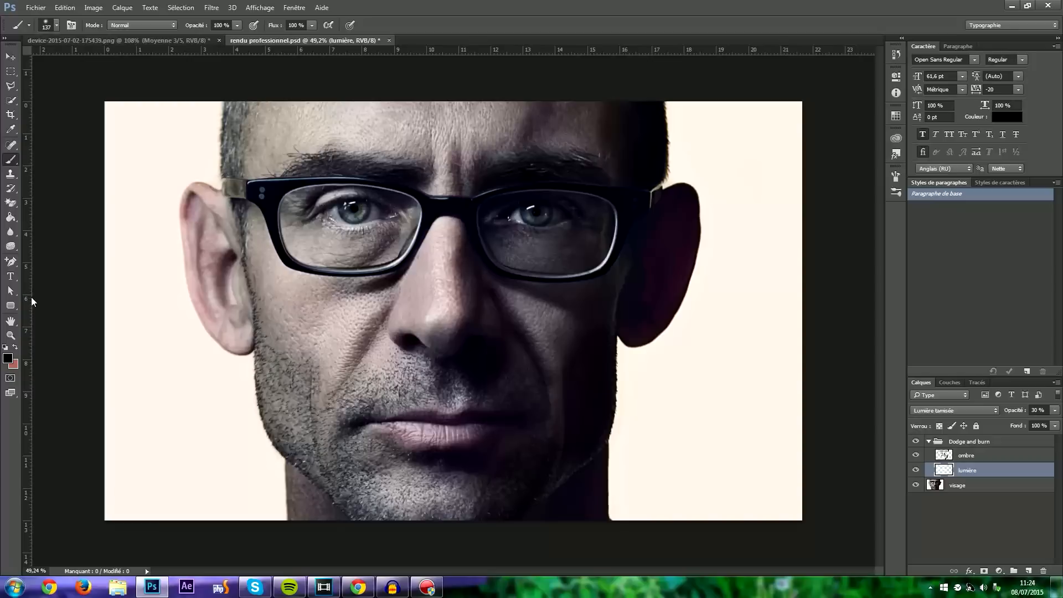
{"action": "left_click", "coordinate": [8, 357]}
{"action": "left_click", "coordinate": [375, 152]}
{"action": "left_click", "coordinate": [647, 146]}
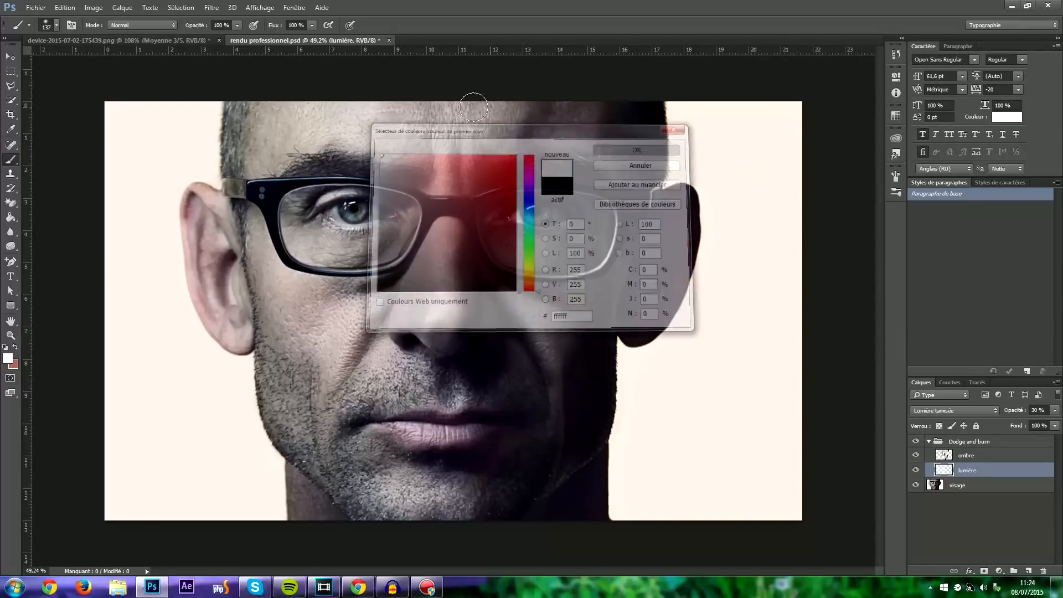
Step: Reduce the brush to 46 px and paint white highlights on the eye on the lit side of the face
{"action": "scroll", "coordinate": [287, 187], "scroll_direction": "up", "scroll_amount": 6}
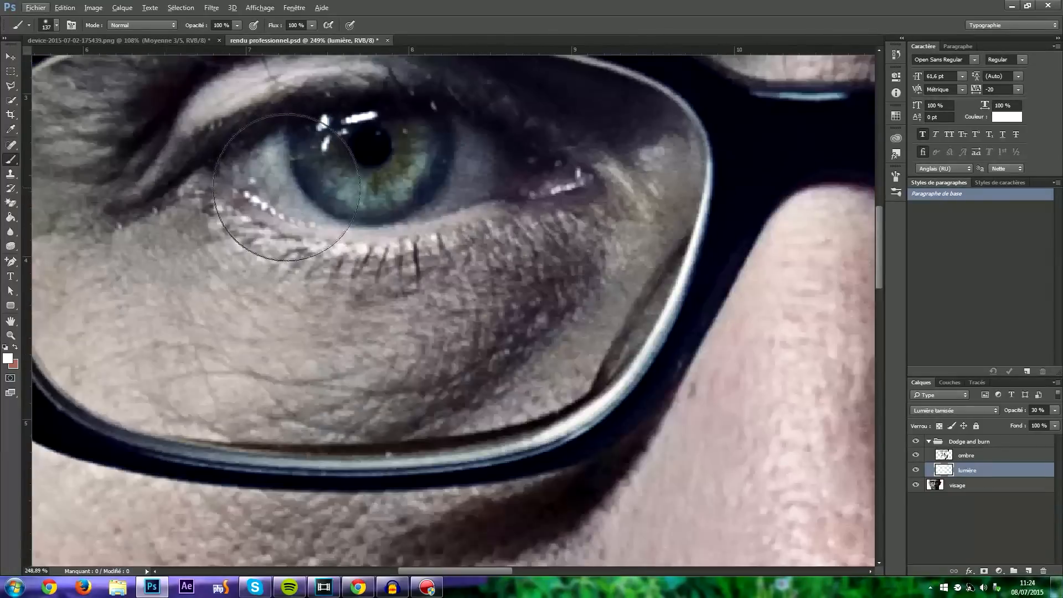
{"action": "right_click", "coordinate": [225, 186]}
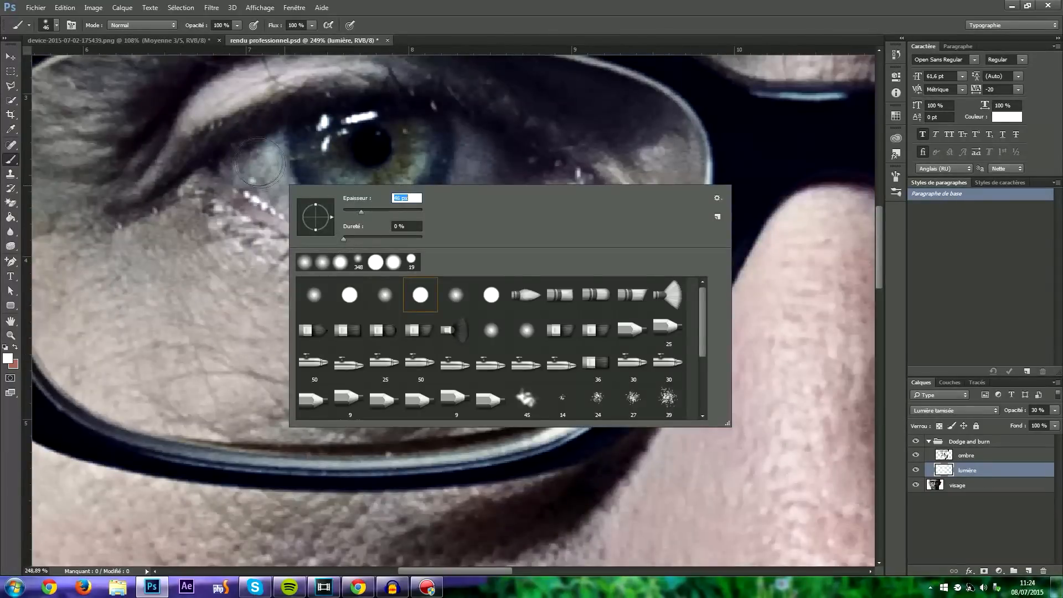
{"action": "type", "text": "46"}
{"action": "key", "text": "Return"}
{"action": "mouse_move", "coordinate": [269, 169]}
{"action": "left_mouse_down"}
{"action": "mouse_move", "coordinate": [273, 204]}
{"action": "mouse_move", "coordinate": [426, 249]}
{"action": "mouse_move", "coordinate": [479, 153]}
{"action": "mouse_move", "coordinate": [313, 143]}
{"action": "left_mouse_up"}
{"action": "scroll", "coordinate": [348, 197], "scroll_direction": "down", "scroll_amount": 5}
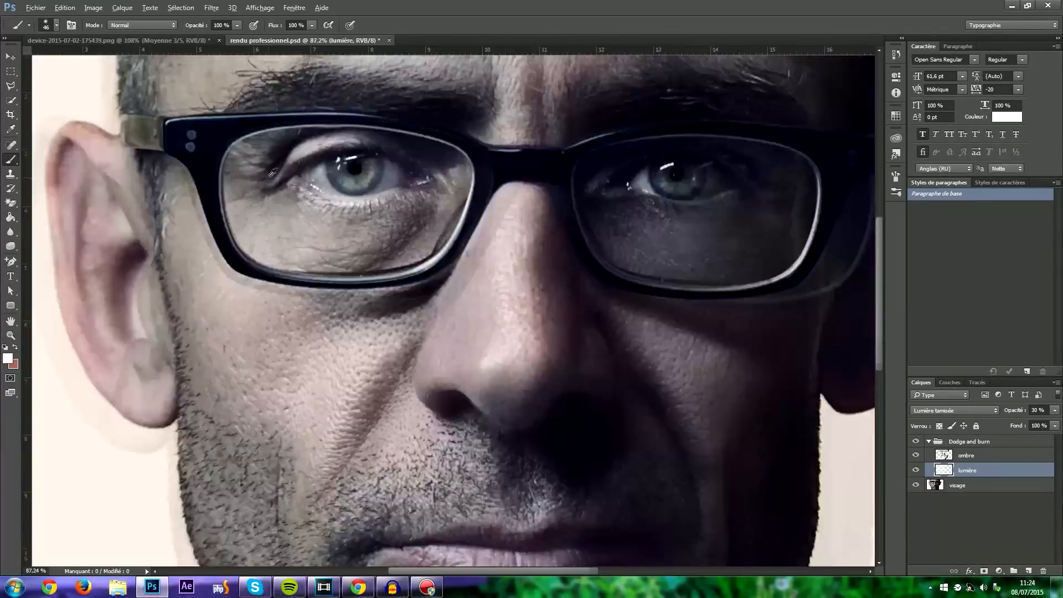
Step: Paint white highlights on the eye on the dark side of the face and check the whole portrait
{"action": "scroll", "coordinate": [778, 163], "scroll_direction": "up", "scroll_amount": 5}
{"action": "left_click_drag", "start_coordinate": [601, 198], "coordinate": [553, 196]}
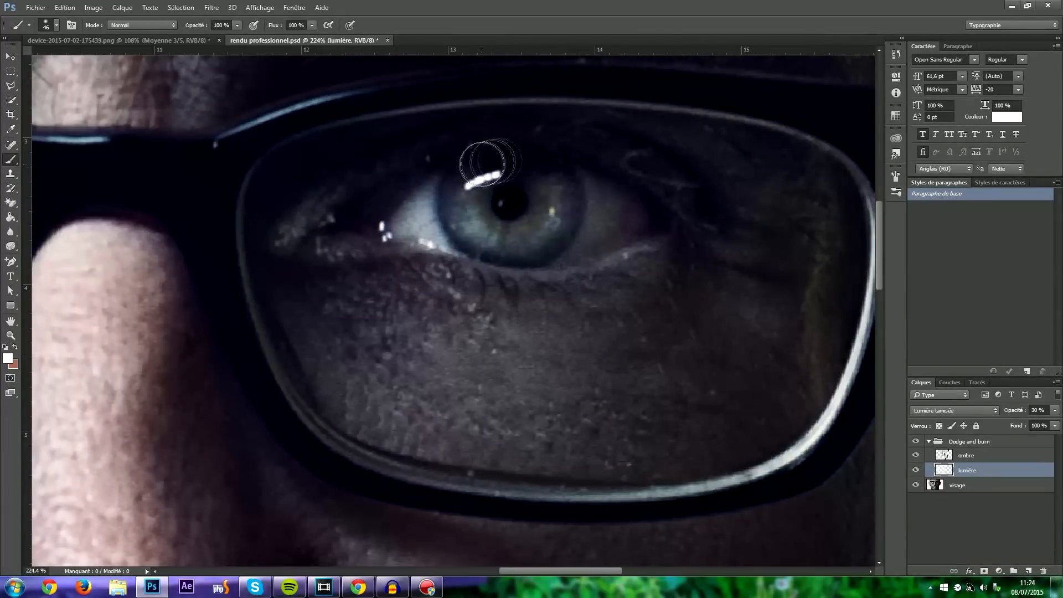
{"action": "scroll", "coordinate": [572, 194], "scroll_direction": "down", "scroll_amount": 6}
{"action": "scroll", "coordinate": [457, 311], "scroll_direction": "up", "scroll_amount": 1}
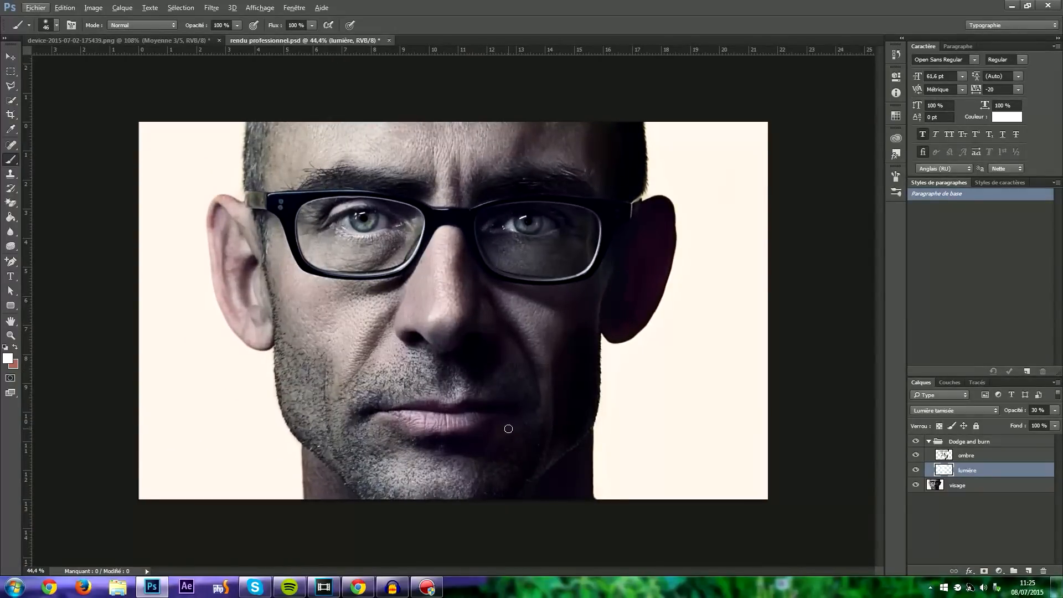
{"action": "scroll", "coordinate": [430, 466], "scroll_direction": "down", "scroll_amount": 2}
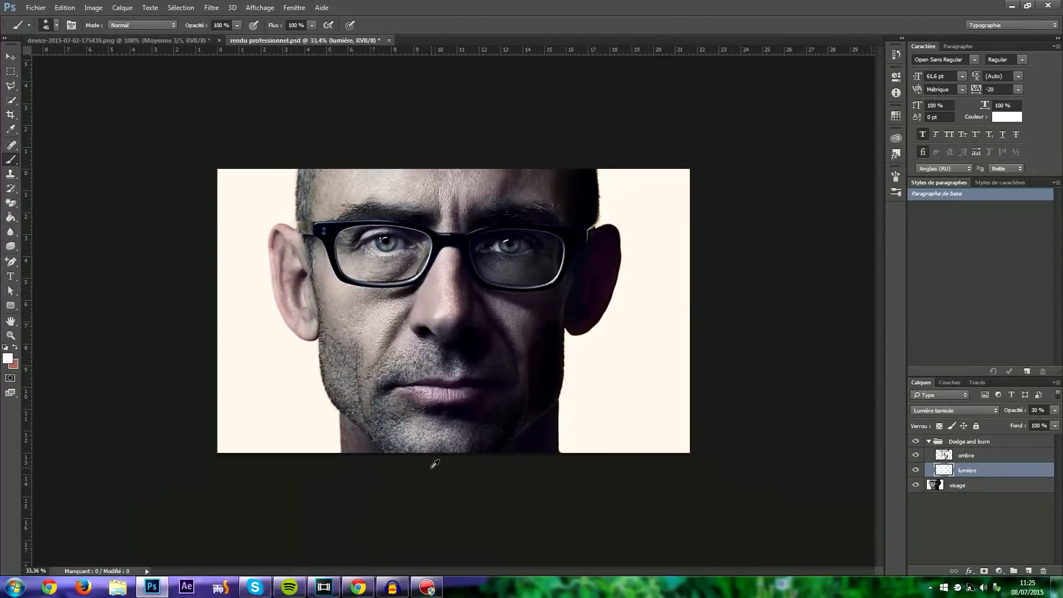
{"action": "scroll", "coordinate": [438, 465], "scroll_direction": "up", "scroll_amount": 4}
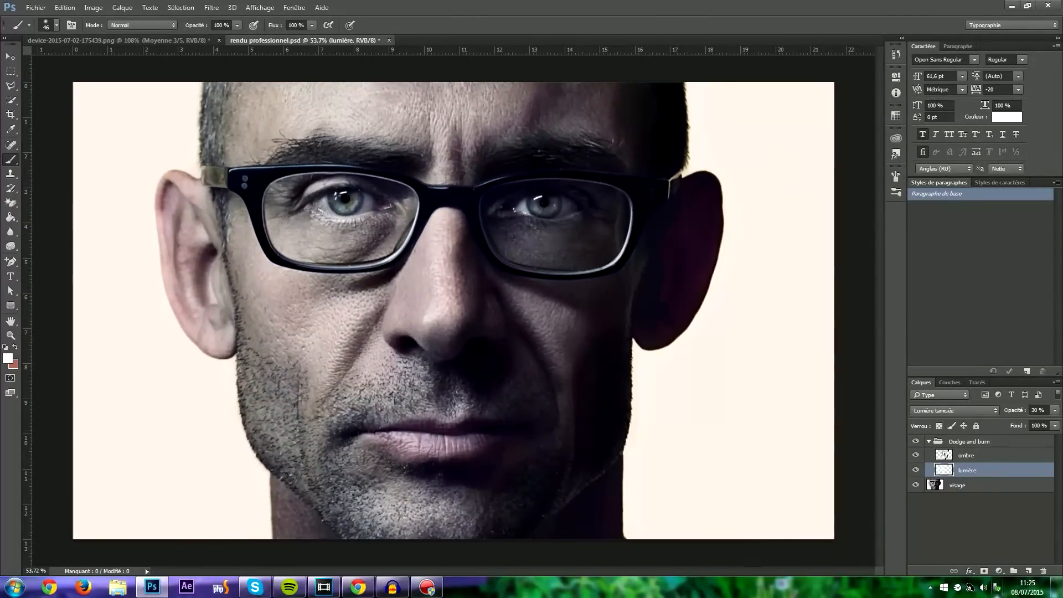
Step: Switch back to the ombre layer and set the foreground colour to black (000000) for shading around the mouth
{"action": "left_click", "coordinate": [1031, 458]}
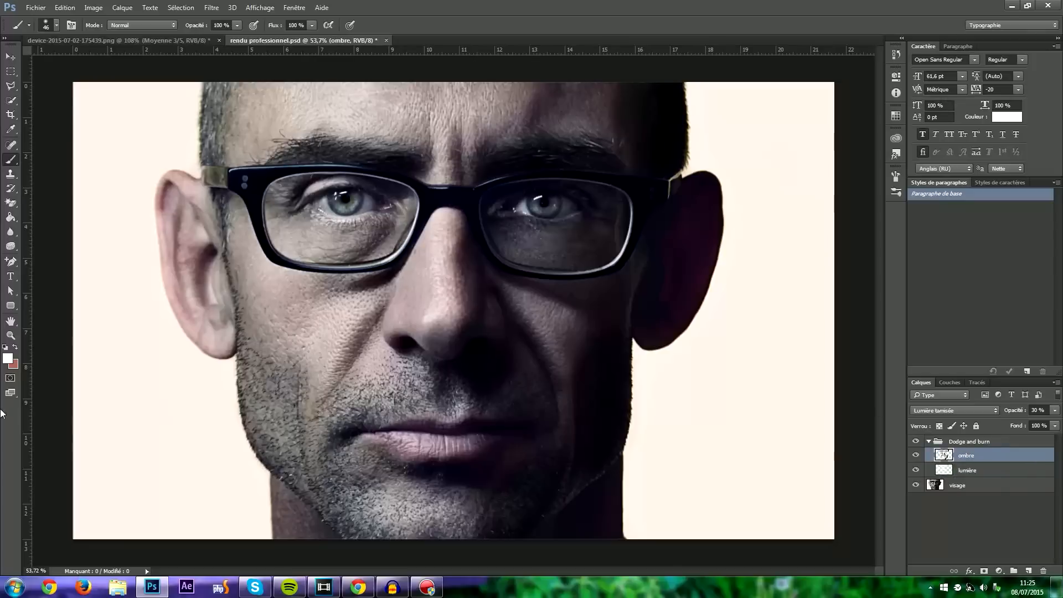
{"action": "left_click", "coordinate": [7, 359]}
{"action": "type", "text": "000000"}
{"action": "left_click", "coordinate": [620, 147]}
{"action": "scroll", "coordinate": [464, 466], "scroll_direction": "up", "scroll_amount": 4}
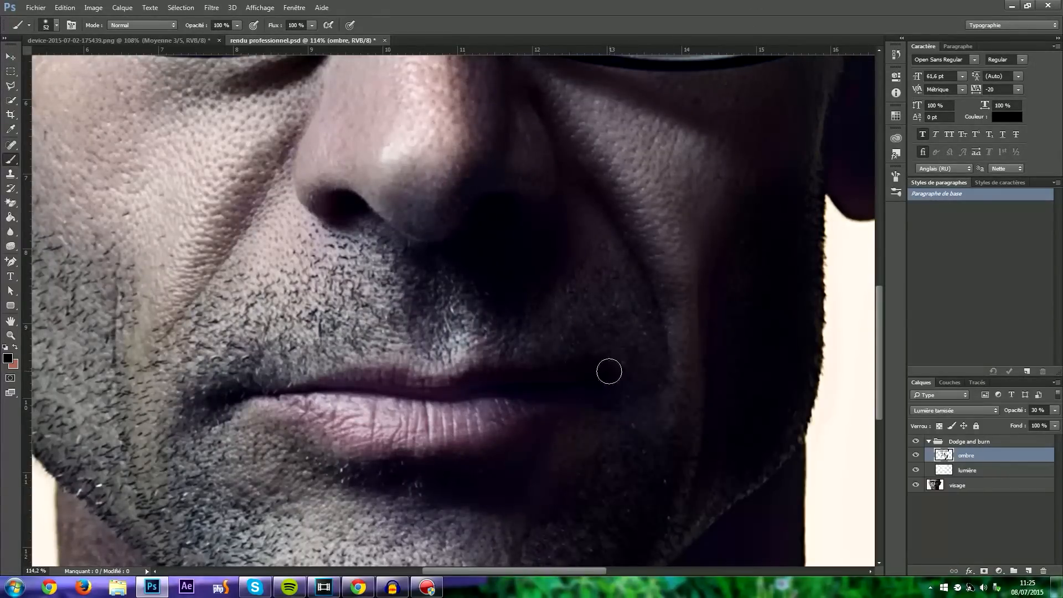
Step: Reduce the brush to 15 px for the shading along the lips and check the whole portrait
{"action": "scroll", "coordinate": [516, 397], "scroll_direction": "up", "scroll_amount": 7}
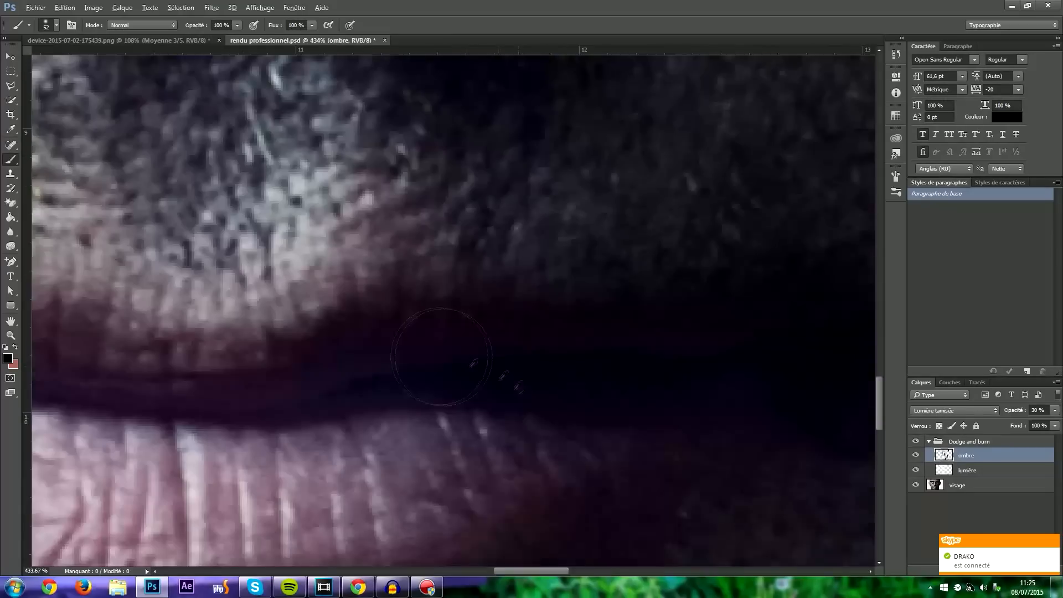
{"action": "key", "text": "bracketleft"}
{"action": "key", "text": "bracketleft"}
{"action": "key", "text": "bracketleft"}
{"action": "key", "text": "bracketleft"}
{"action": "key", "text": "bracketleft"}
{"action": "key", "text": "bracketleft"}
{"action": "key", "text": "bracketleft"}
{"action": "key", "text": "bracketleft"}
{"action": "scroll", "coordinate": [605, 361], "scroll_direction": "down", "scroll_amount": 10}
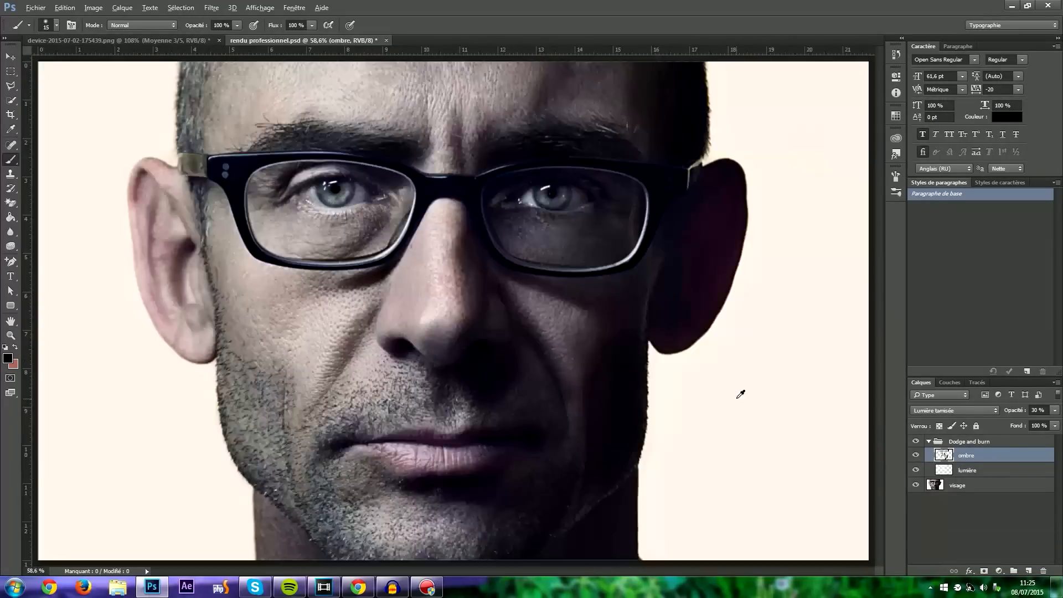
{"action": "scroll", "coordinate": [451, 437], "scroll_direction": "up", "scroll_amount": 9}
{"action": "scroll", "coordinate": [222, 368], "scroll_direction": "down", "scroll_amount": 8}
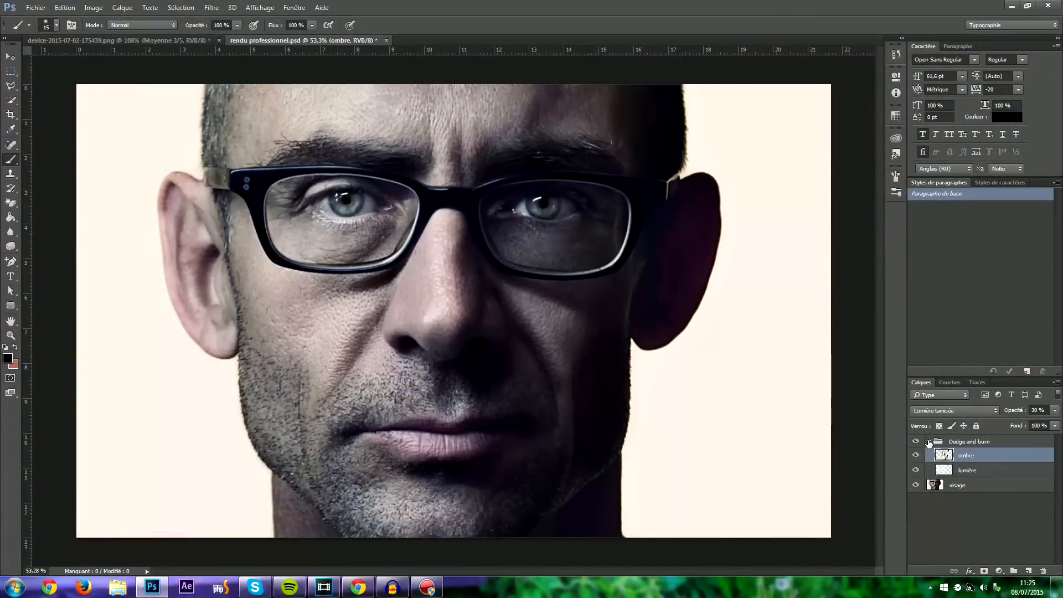
Step: Raise the opacity of both the ombre and lumière layers to 100 %
{"action": "left_click", "coordinate": [928, 441]}
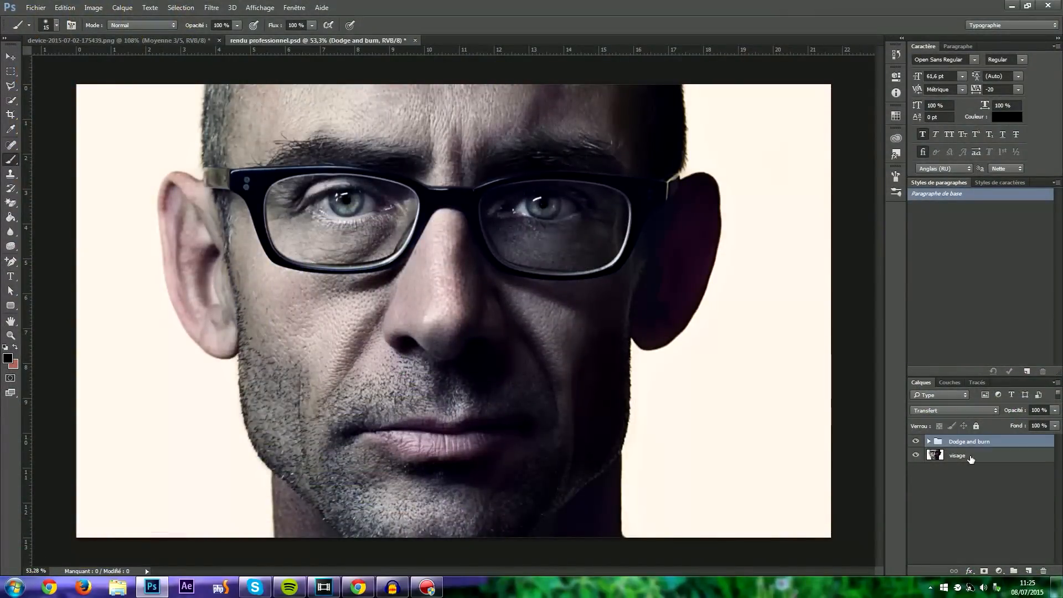
{"action": "left_click", "coordinate": [929, 441]}
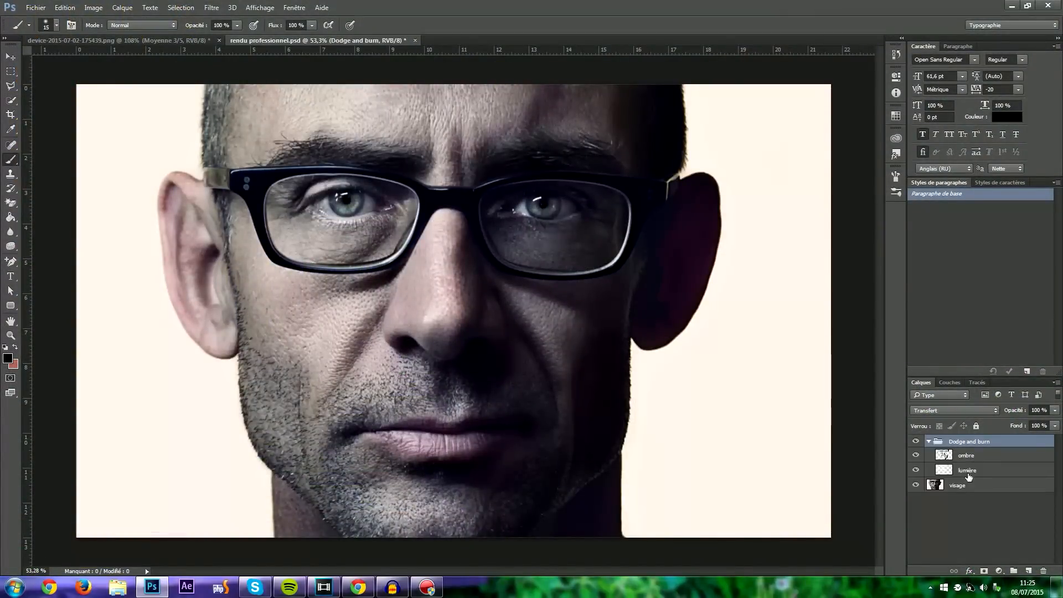
{"action": "left_click", "coordinate": [980, 457]}
{"action": "left_click", "coordinate": [985, 470]}
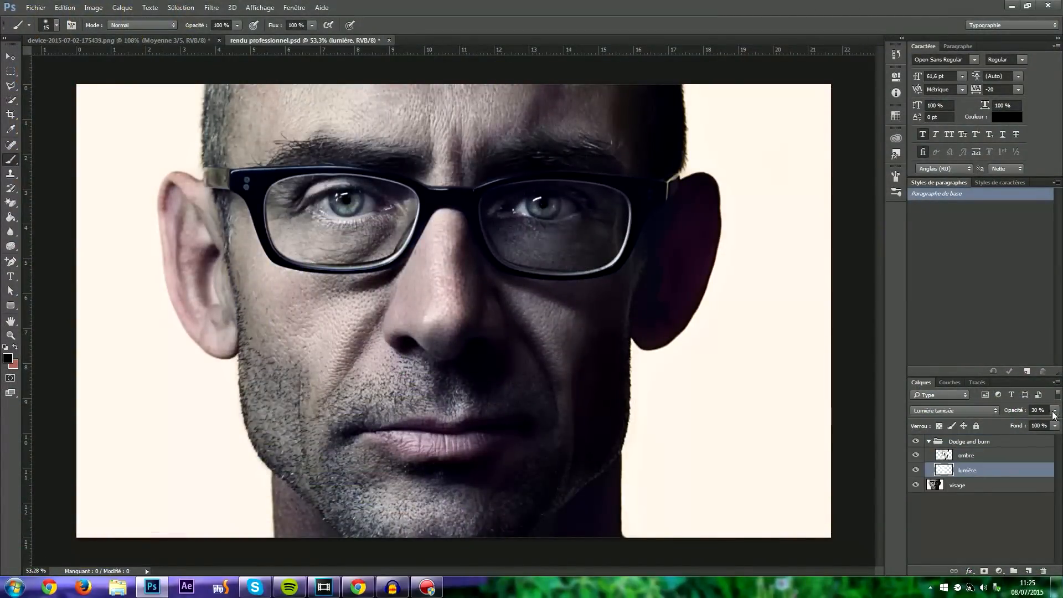
{"action": "left_click", "coordinate": [1003, 460]}
{"action": "left_click", "coordinate": [1054, 411]}
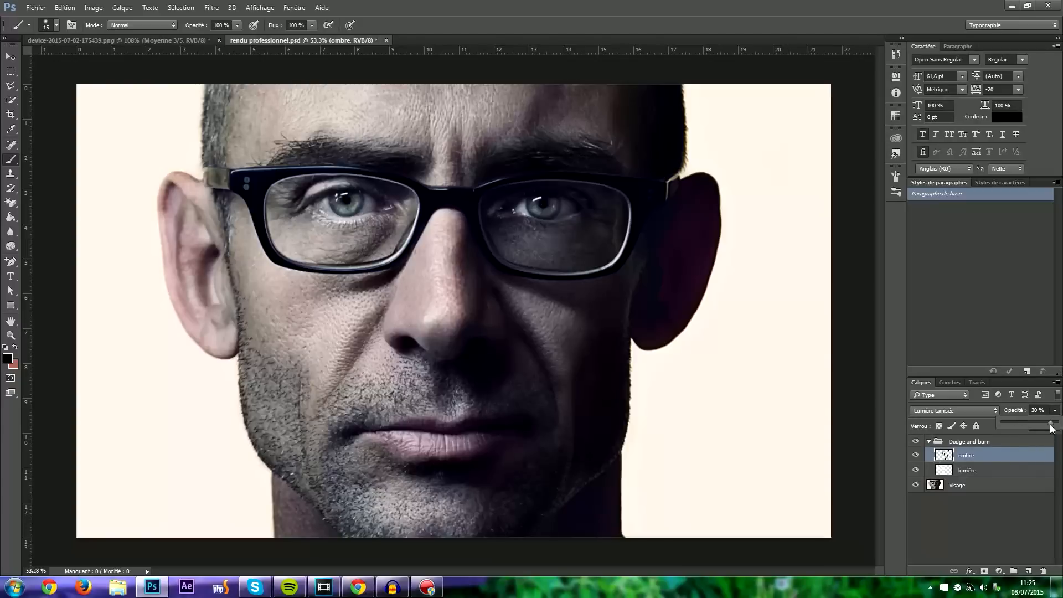
{"action": "left_click", "coordinate": [1054, 423]}
{"action": "left_click", "coordinate": [1017, 472]}
{"action": "left_click", "coordinate": [1054, 412]}
{"action": "left_click", "coordinate": [1054, 423]}
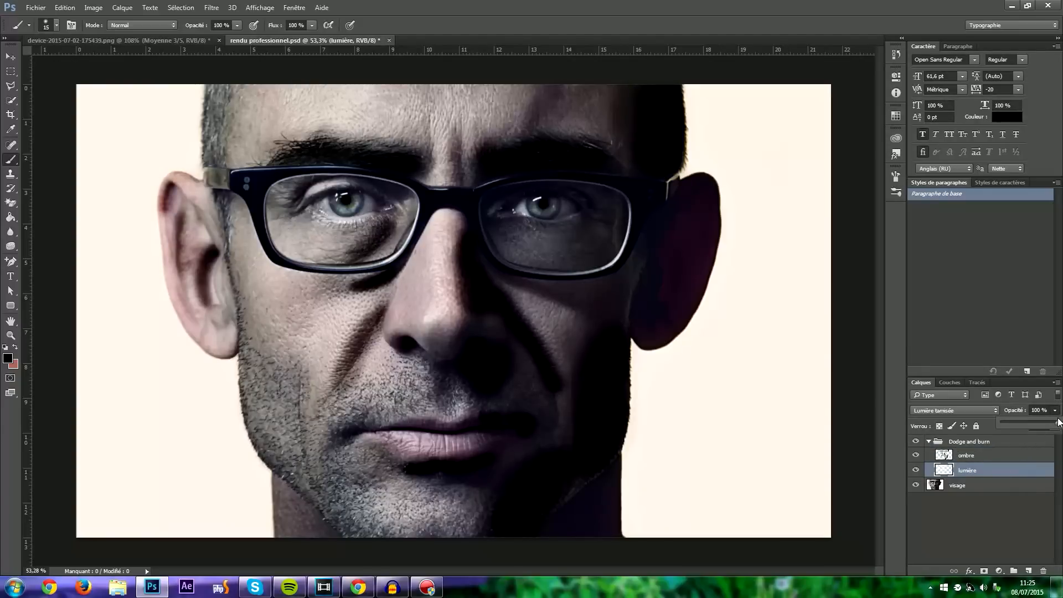
{"action": "left_click", "coordinate": [991, 443]}
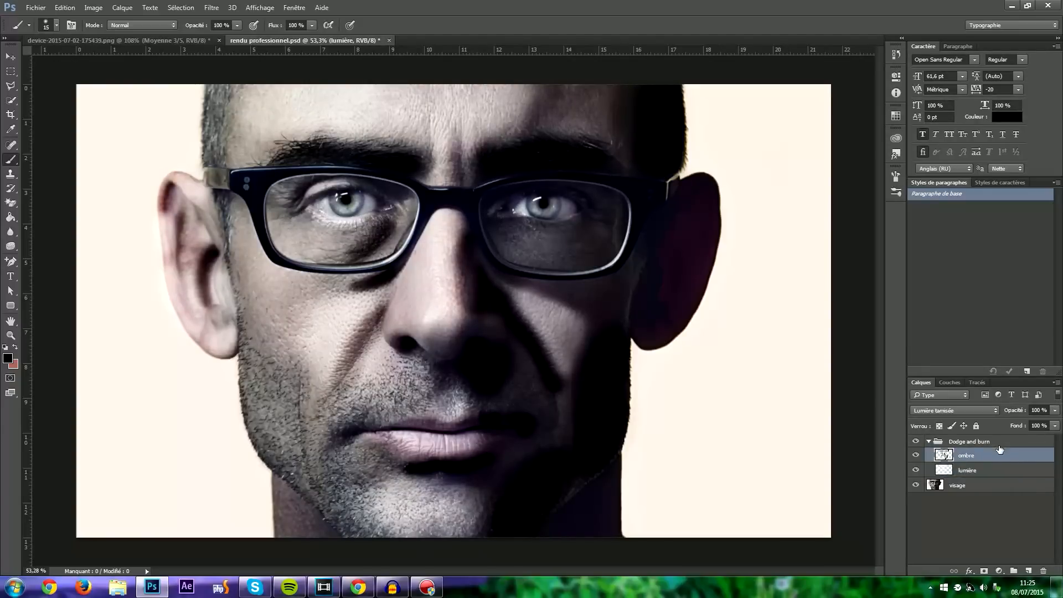
Step: Collapse the Dodge and burn group and lower its overall opacity to 36 %
{"action": "left_click", "coordinate": [930, 441]}
{"action": "left_click", "coordinate": [1054, 411]}
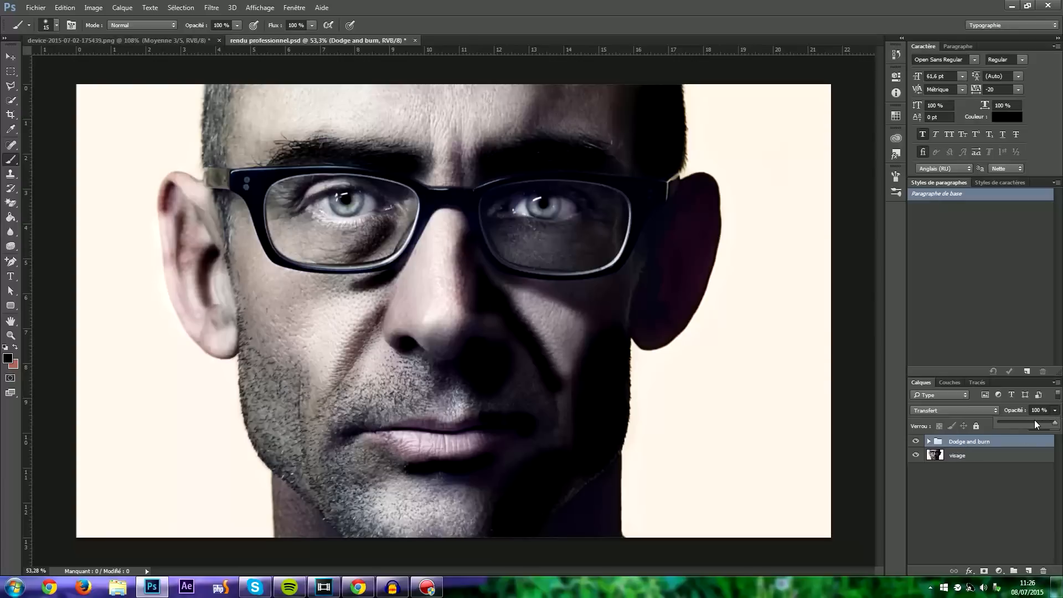
{"action": "left_click_drag", "start_coordinate": [1019, 424], "coordinate": [1016, 424]}
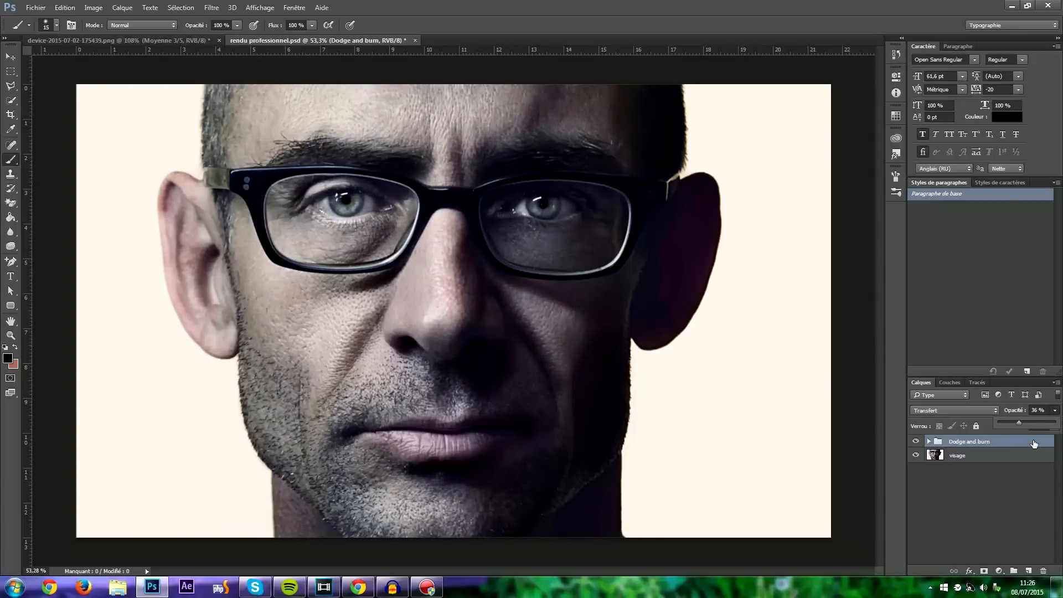
{"action": "left_click", "coordinate": [988, 524]}
{"action": "scroll", "coordinate": [256, 394], "scroll_direction": "down", "scroll_amount": 8}
{"action": "scroll", "coordinate": [405, 383], "scroll_direction": "up", "scroll_amount": 3}
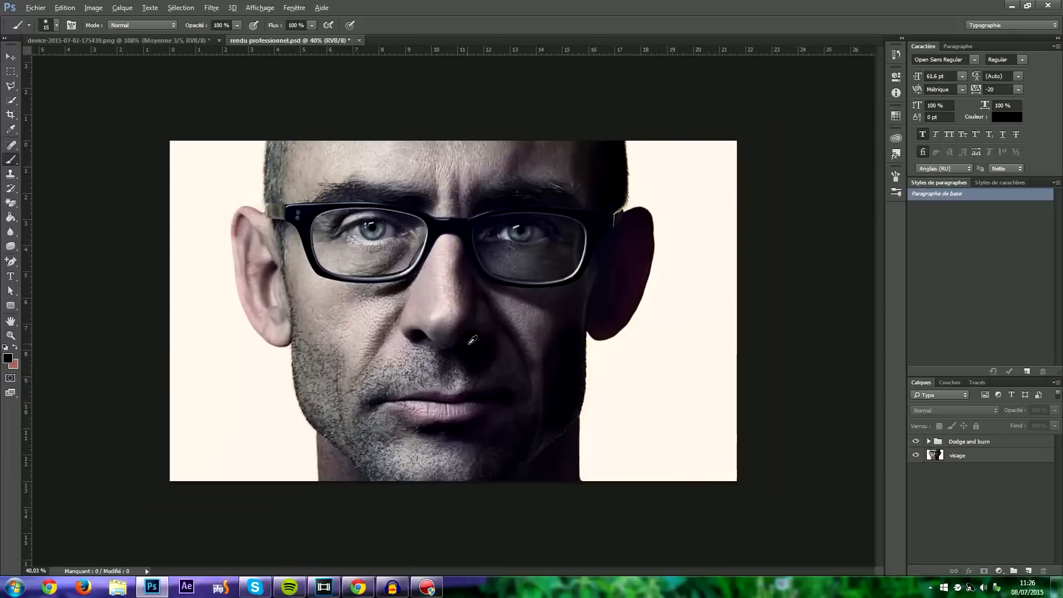
Step: Hide and show the Dodge and burn group to compare the portrait before and after the retouching
{"action": "left_click", "coordinate": [916, 441]}
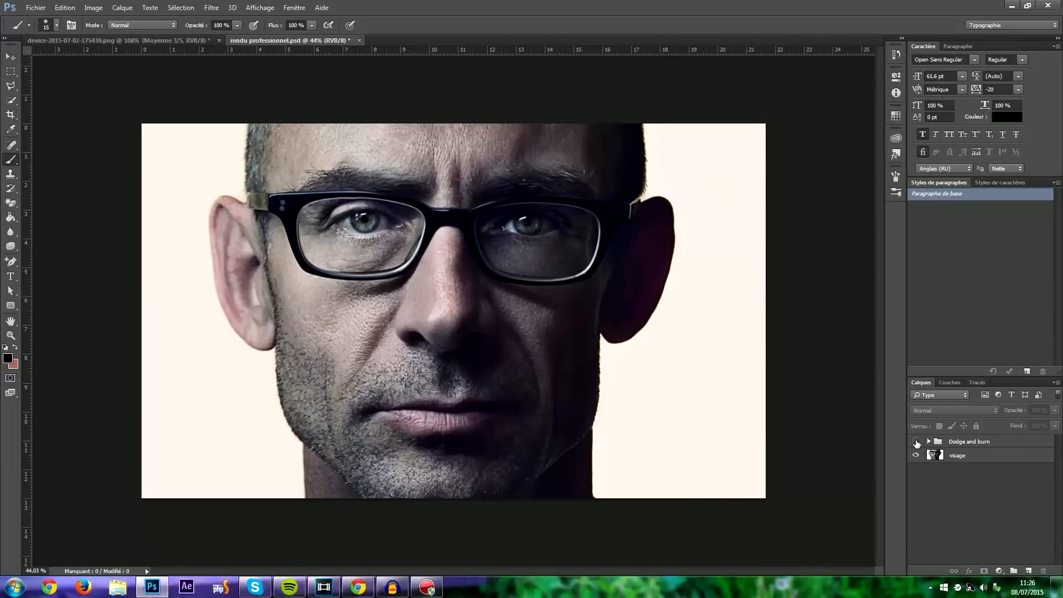
{"action": "left_click", "coordinate": [916, 441]}
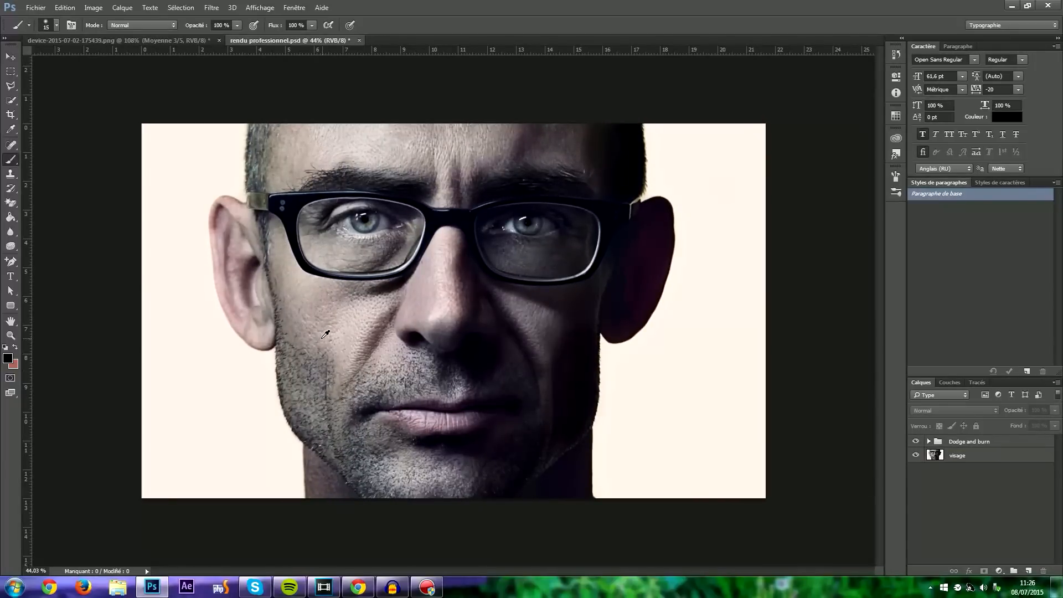
{"action": "scroll", "coordinate": [326, 337], "scroll_direction": "down", "scroll_amount": 6}
{"action": "scroll", "coordinate": [431, 404], "scroll_direction": "up", "scroll_amount": 6}
Step: Duplicate the visage layer, name the copy "corrections" and add a layer mask to it
{"action": "left_click", "coordinate": [939, 457]}
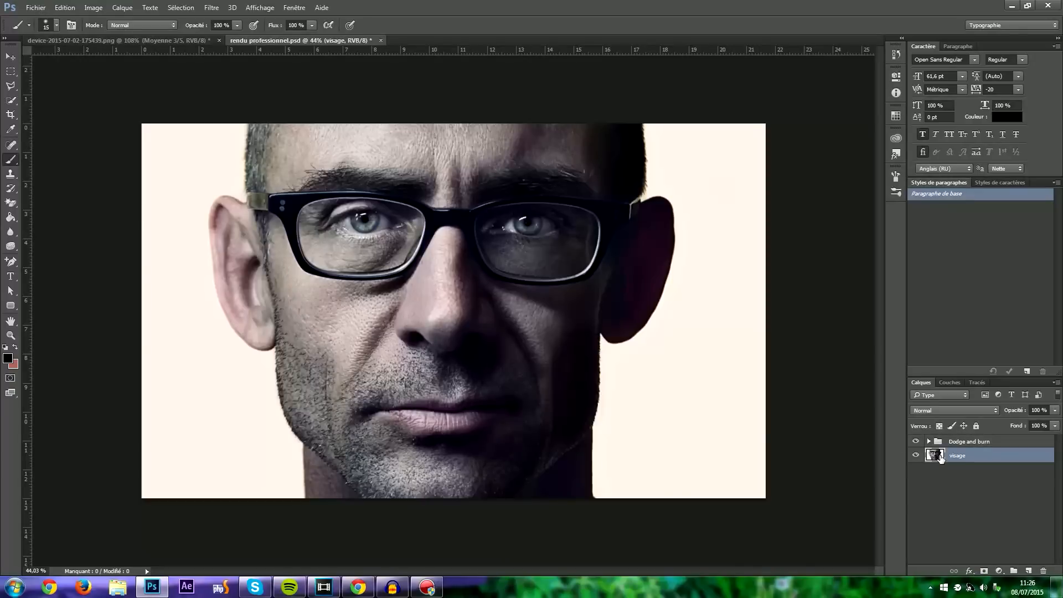
{"action": "key", "text": "ctrl+j"}
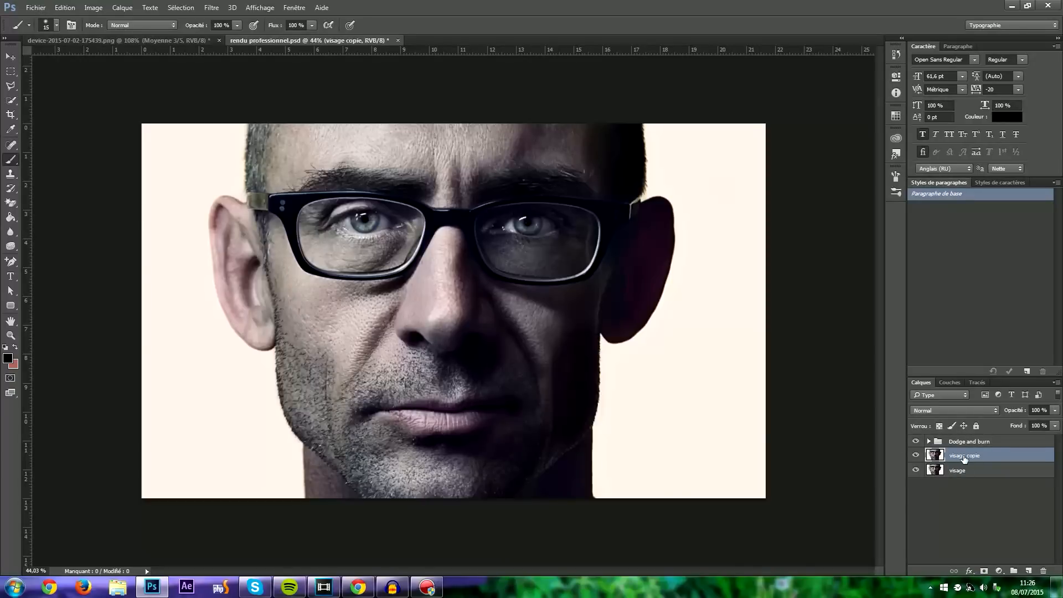
{"action": "double_click", "coordinate": [965, 456]}
{"action": "type", "text": "corrections"}
{"action": "key", "text": "Return"}
{"action": "left_click", "coordinate": [984, 570]}
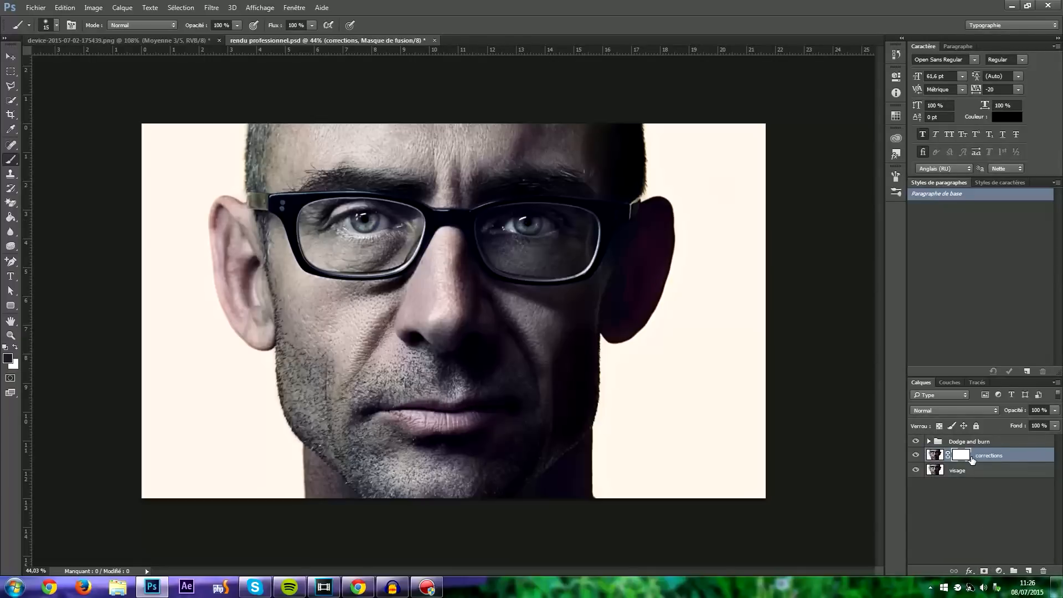
Step: Apply a Gaussian blur with a radius of about 2.9 pixels to the image of the corrections layer
{"action": "left_click", "coordinate": [936, 454]}
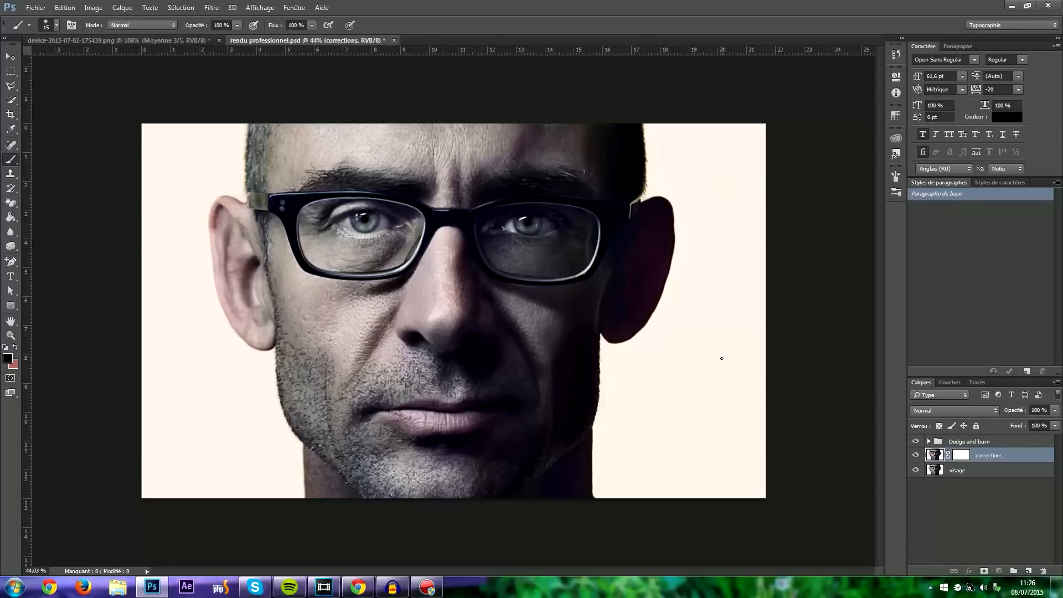
{"action": "left_click", "coordinate": [211, 7]}
{"action": "mouse_move", "coordinate": [258, 155]}
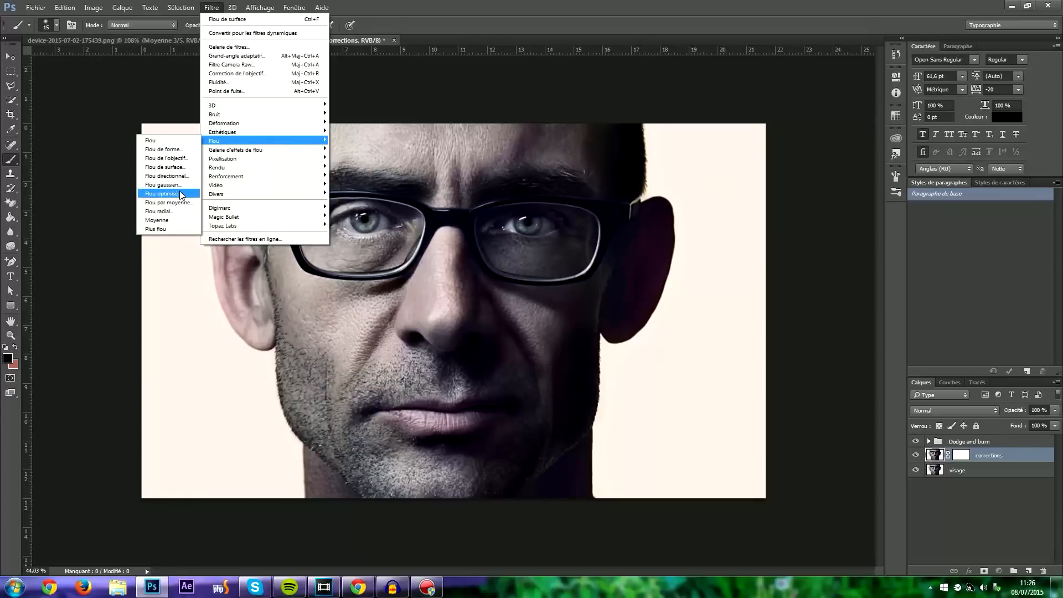
{"action": "left_click", "coordinate": [179, 185]}
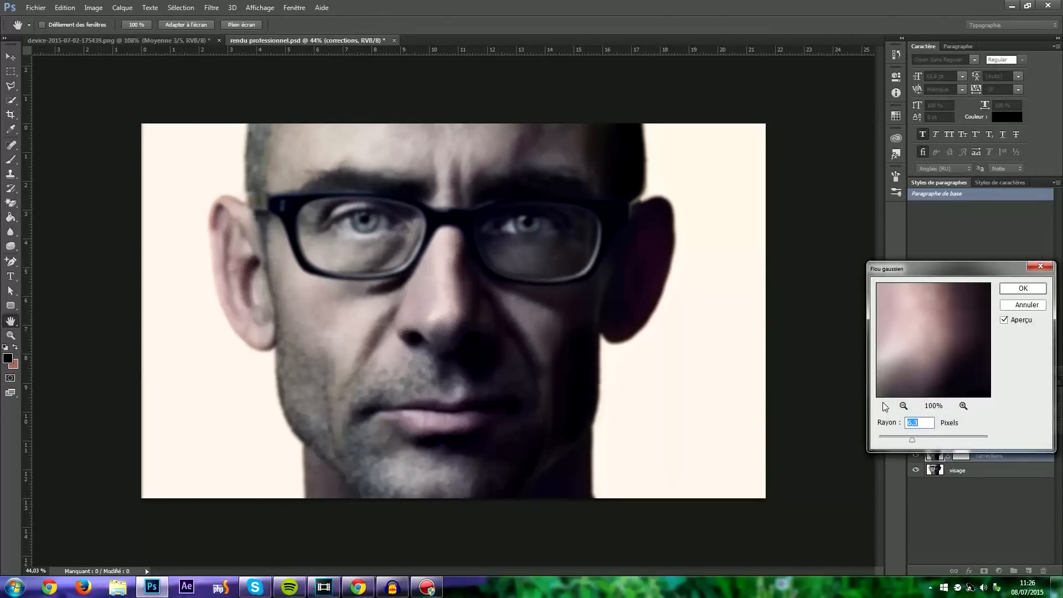
{"action": "left_click_drag", "start_coordinate": [910, 442], "coordinate": [907, 441]}
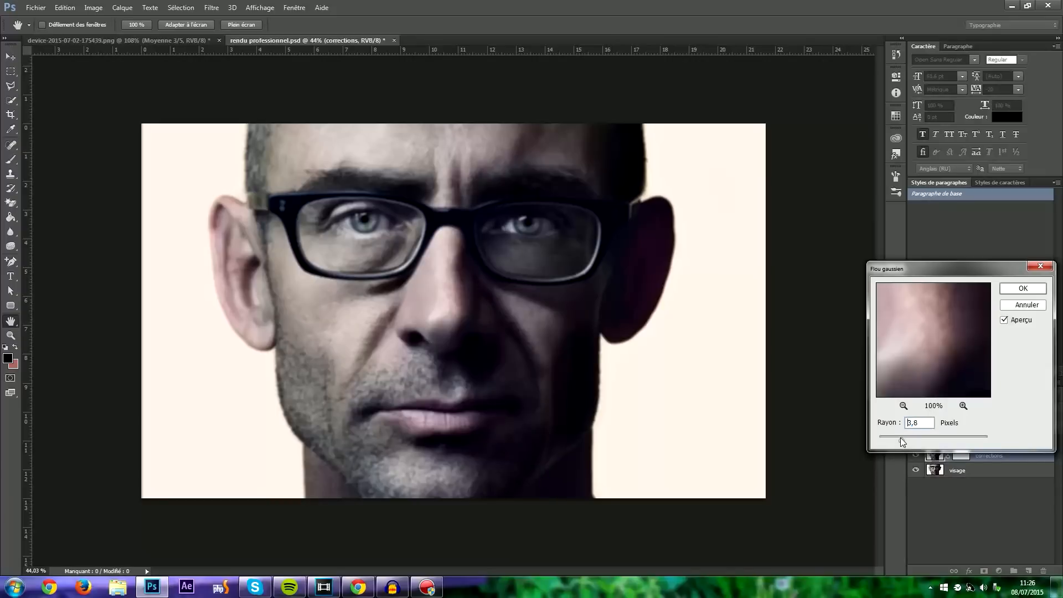
{"action": "left_click_drag", "start_coordinate": [896, 436], "coordinate": [879, 434]}
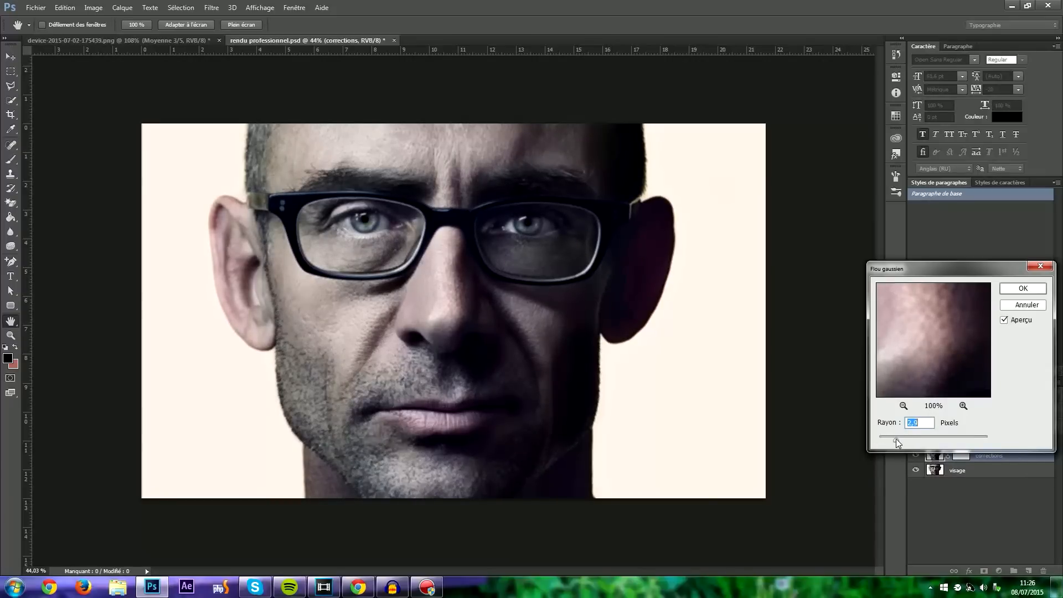
{"action": "left_click", "coordinate": [1029, 289]}
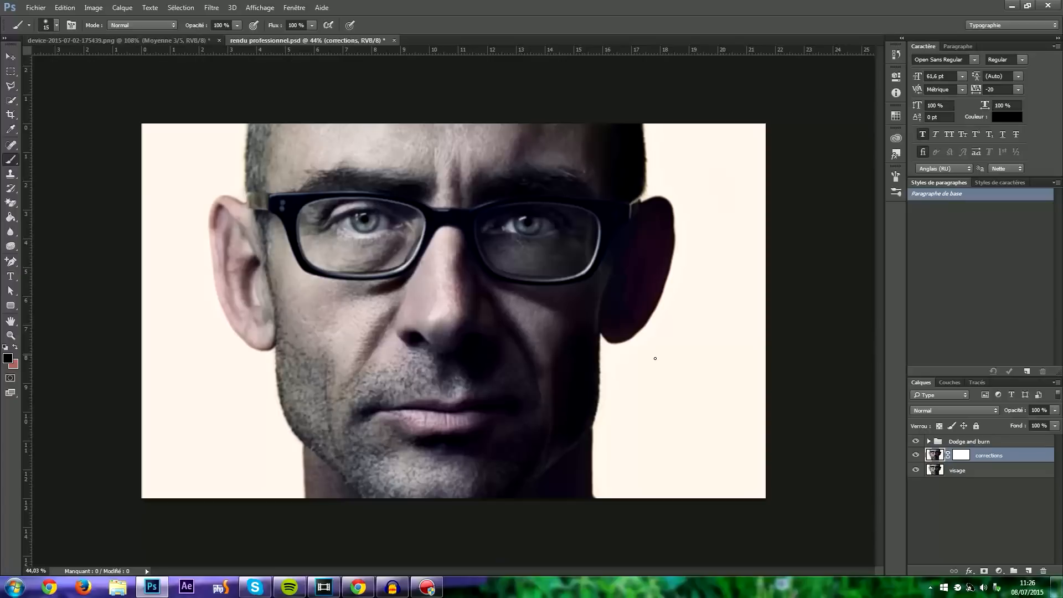
Step: Fill the mask of the corrections layer with black (000000)
{"action": "left_click", "coordinate": [959, 456]}
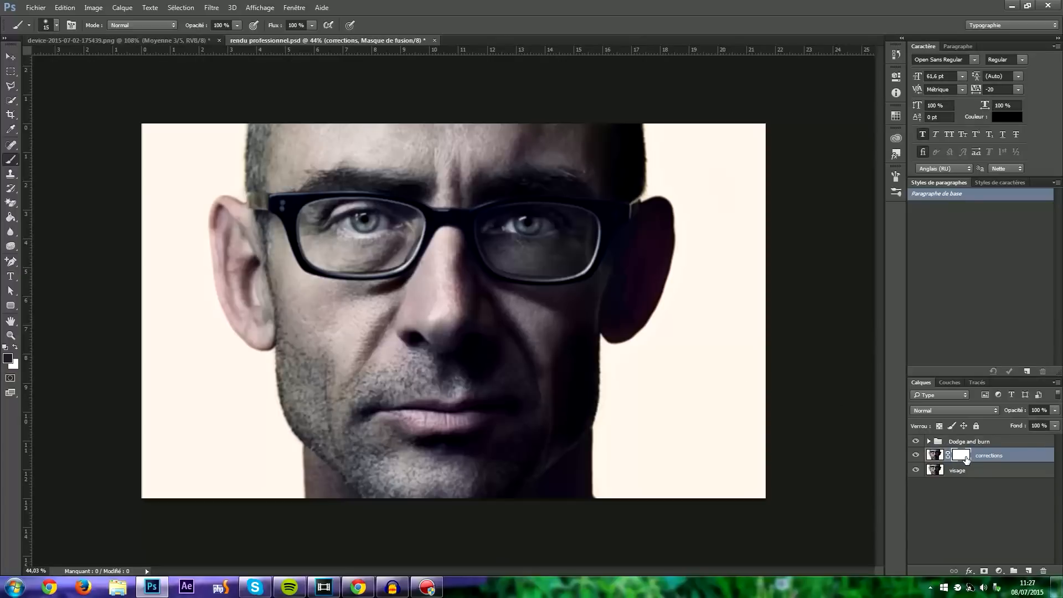
{"action": "left_click", "coordinate": [8, 358]}
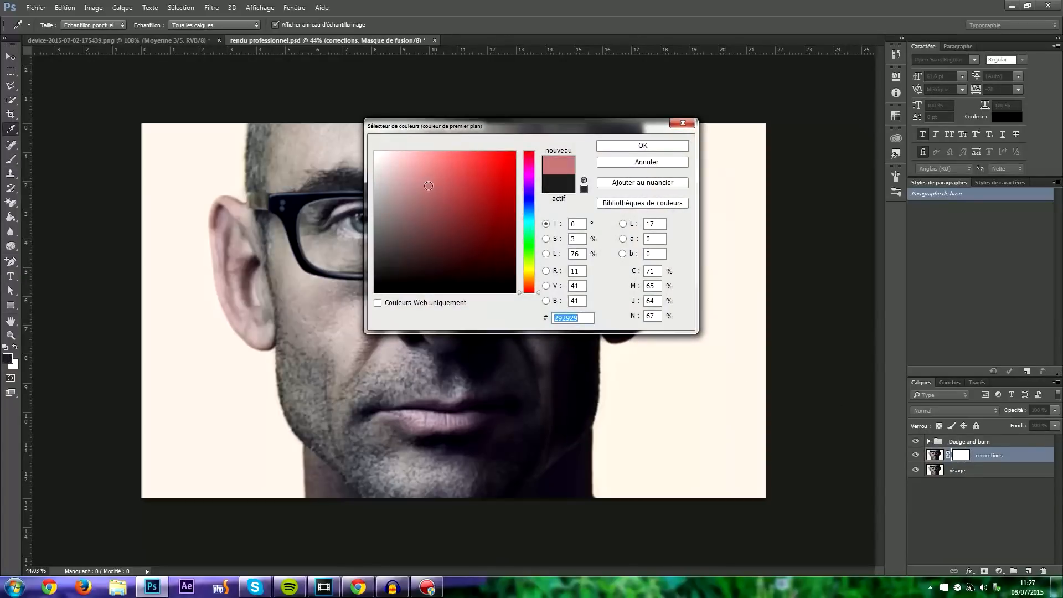
{"action": "left_click", "coordinate": [671, 142]}
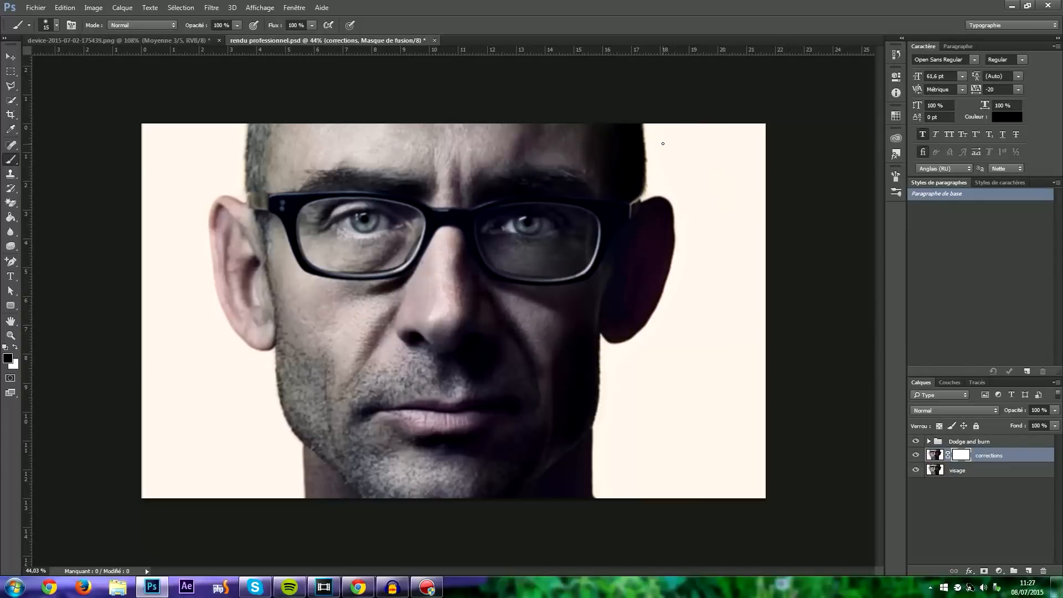
{"action": "key", "text": "alt+BackSpace"}
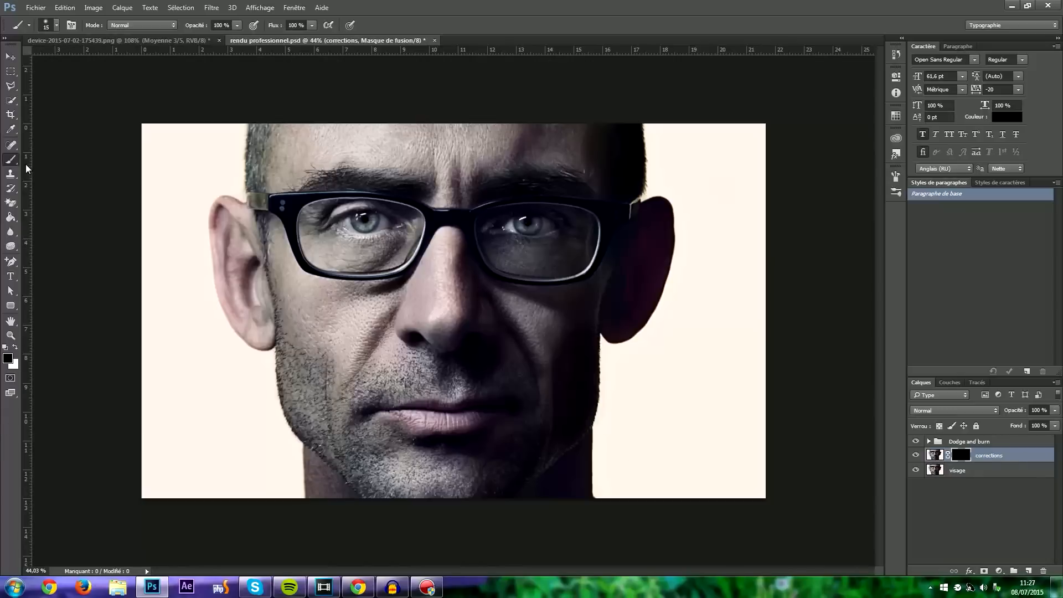
Step: Set the foreground colour to white and enlarge the soft brush to 182 px for painting on the mask
{"action": "left_click", "coordinate": [8, 359]}
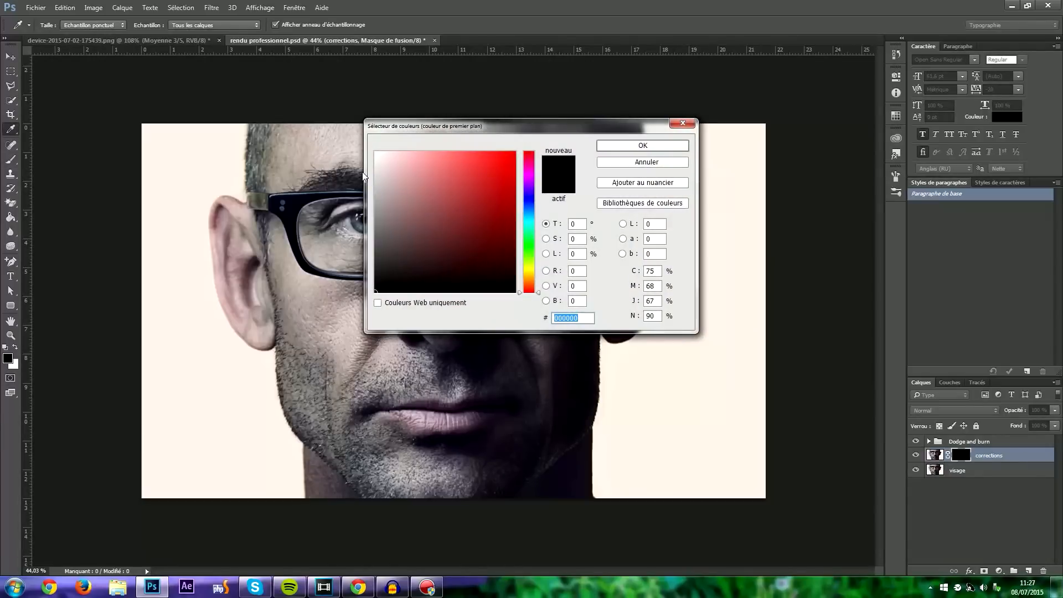
{"action": "left_click", "coordinate": [375, 151]}
{"action": "left_click", "coordinate": [673, 146]}
{"action": "left_click", "coordinate": [11, 158]}
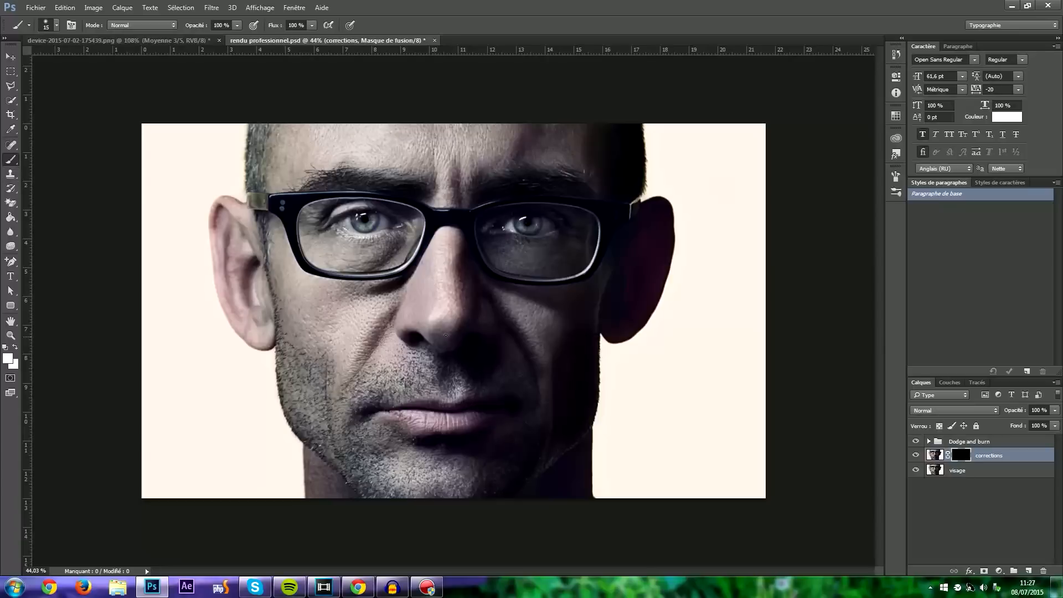
{"action": "right_click", "coordinate": [554, 326]}
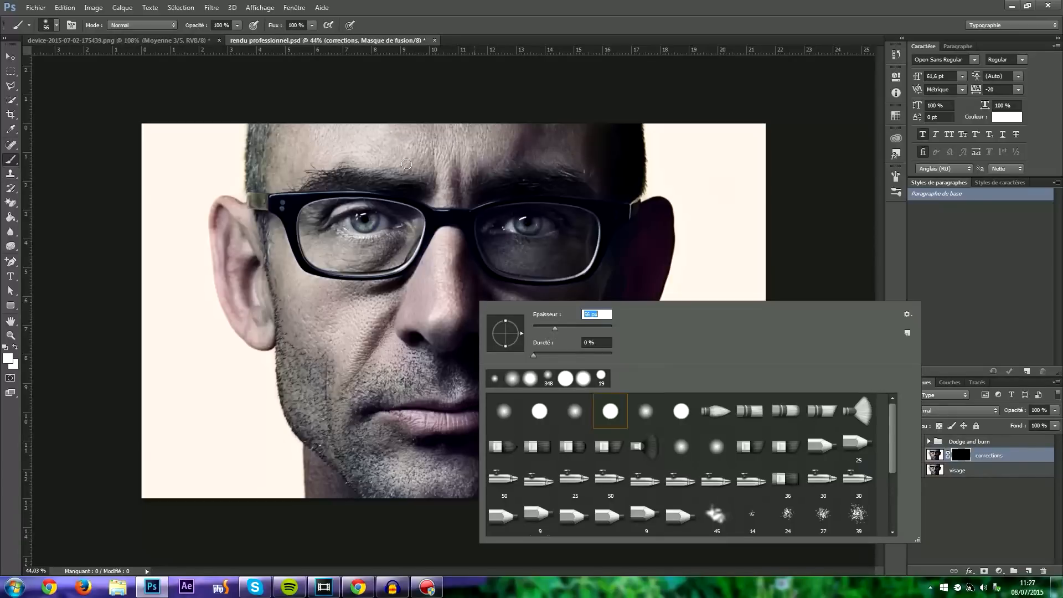
{"action": "key", "text": "Return"}
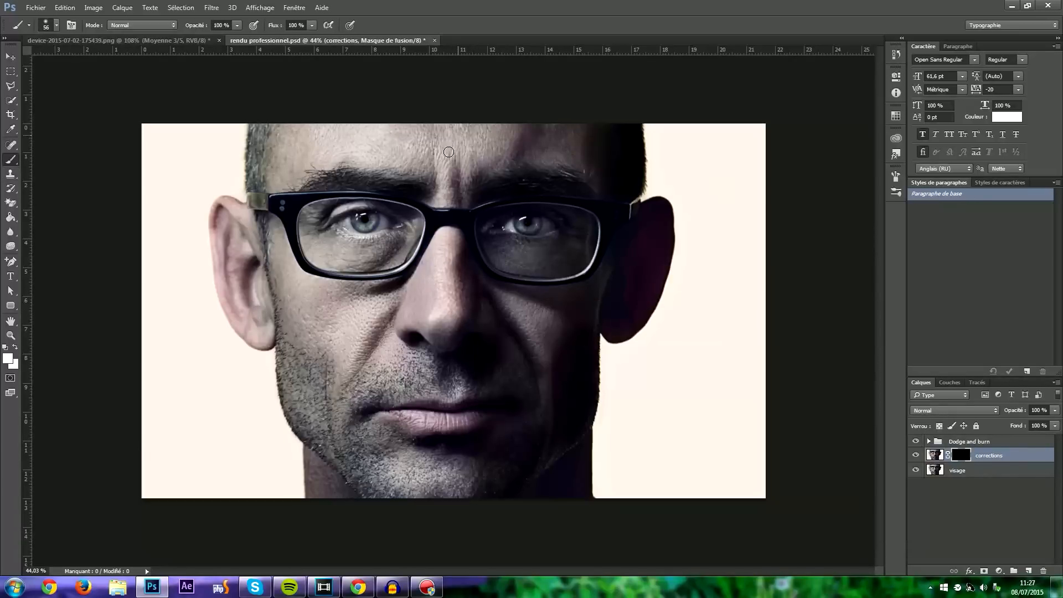
{"action": "right_click", "coordinate": [478, 131]}
{"action": "left_click_drag", "start_coordinate": [549, 158], "coordinate": [581, 158]}
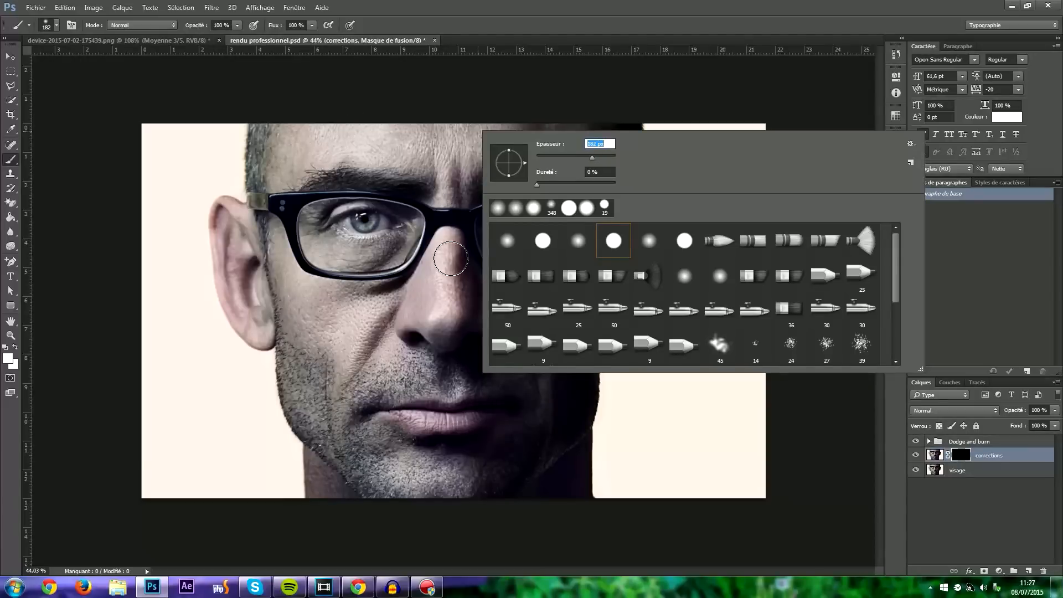
Step: Paint white on the corrections mask over the nose, cheeks and forehead to reveal the blurred skin there
{"action": "mouse_move", "coordinate": [451, 256]}
{"action": "left_mouse_down"}
{"action": "mouse_move", "coordinate": [447, 306]}
{"action": "mouse_move", "coordinate": [447, 250]}
{"action": "mouse_move", "coordinate": [437, 302]}
{"action": "mouse_move", "coordinate": [446, 260]}
{"action": "mouse_move", "coordinate": [459, 301]}
{"action": "mouse_move", "coordinate": [454, 256]}
{"action": "mouse_move", "coordinate": [462, 290]}
{"action": "mouse_move", "coordinate": [448, 256]}
{"action": "mouse_move", "coordinate": [450, 312]}
{"action": "mouse_move", "coordinate": [493, 343]}
{"action": "mouse_move", "coordinate": [516, 322]}
{"action": "mouse_move", "coordinate": [513, 306]}
{"action": "mouse_move", "coordinate": [542, 340]}
{"action": "mouse_move", "coordinate": [531, 315]}
{"action": "mouse_move", "coordinate": [549, 359]}
{"action": "left_mouse_up"}
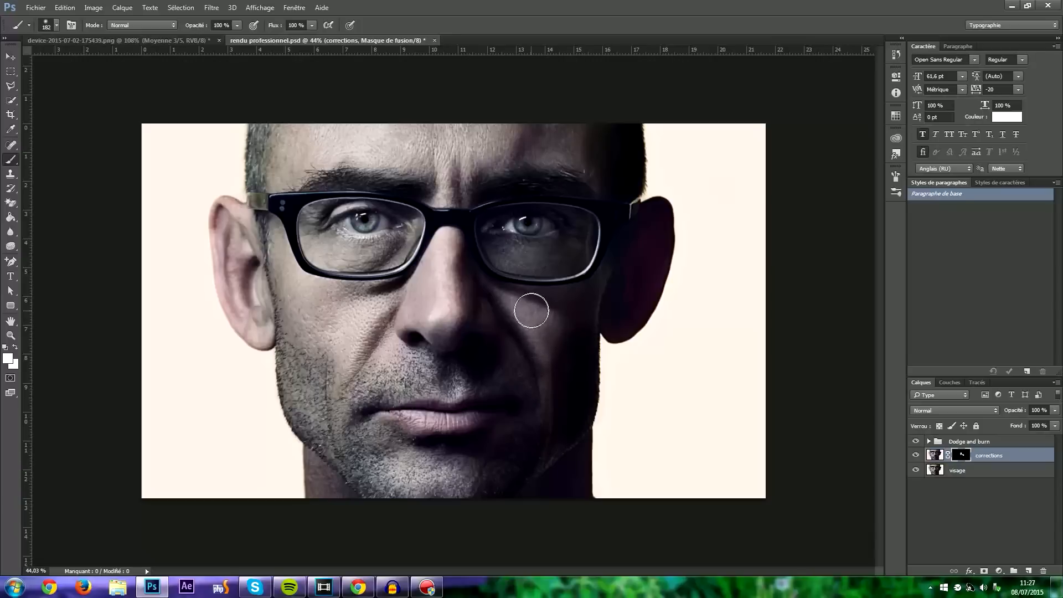
{"action": "mouse_move", "coordinate": [382, 306]}
{"action": "left_mouse_down"}
{"action": "mouse_move", "coordinate": [356, 340]}
{"action": "mouse_move", "coordinate": [368, 296]}
{"action": "mouse_move", "coordinate": [337, 321]}
{"action": "left_mouse_up"}
{"action": "scroll", "coordinate": [440, 291], "scroll_direction": "up", "scroll_amount": 2}
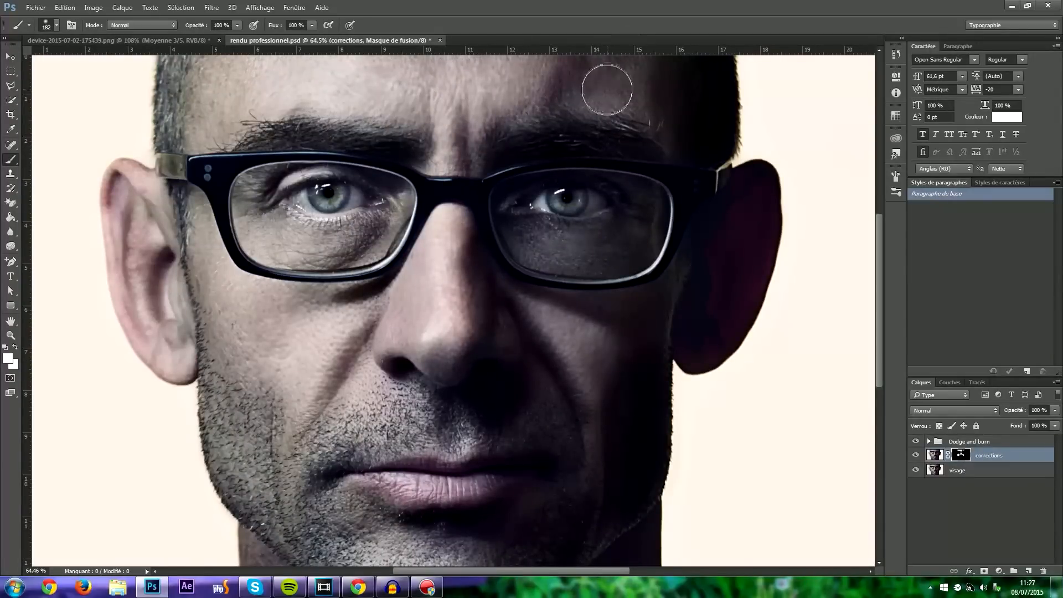
{"action": "scroll", "coordinate": [552, 103], "scroll_direction": "down", "scroll_amount": 2}
{"action": "scroll", "coordinate": [551, 375], "scroll_direction": "up", "scroll_amount": 2}
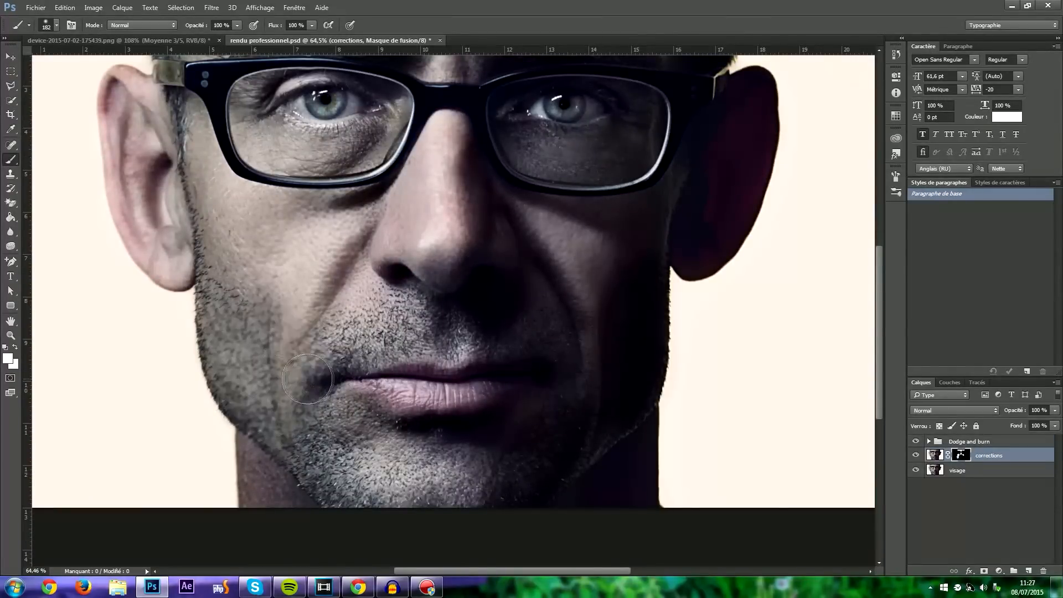
{"action": "scroll", "coordinate": [677, 145], "scroll_direction": "down", "scroll_amount": 2}
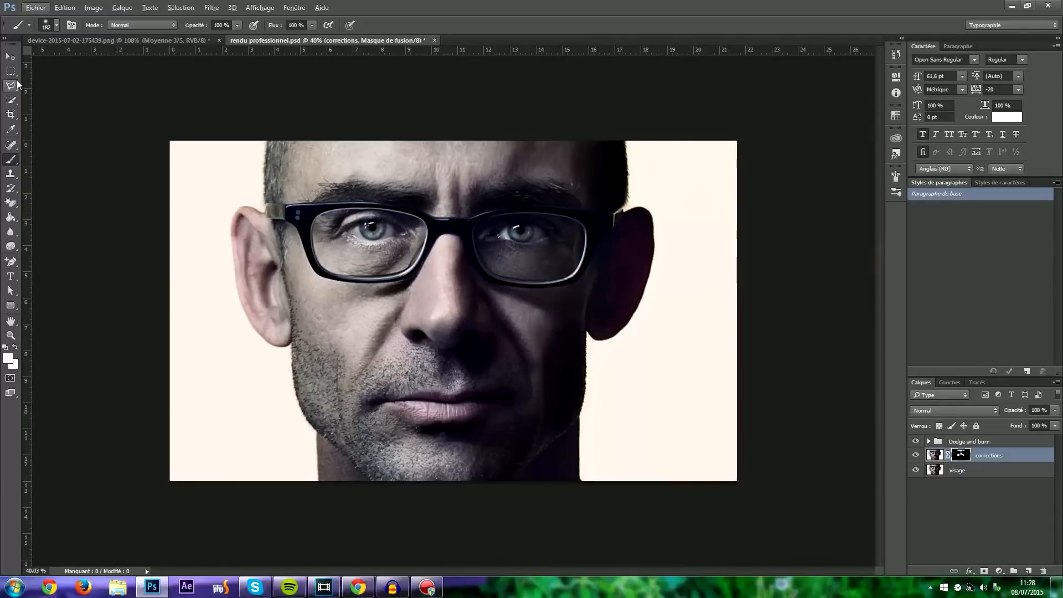
Step: Put the corrections layer in a new group named "correction" and collapse the group
{"action": "left_click", "coordinate": [10, 57]}
{"action": "scroll", "coordinate": [426, 282], "scroll_direction": "up", "scroll_amount": 1}
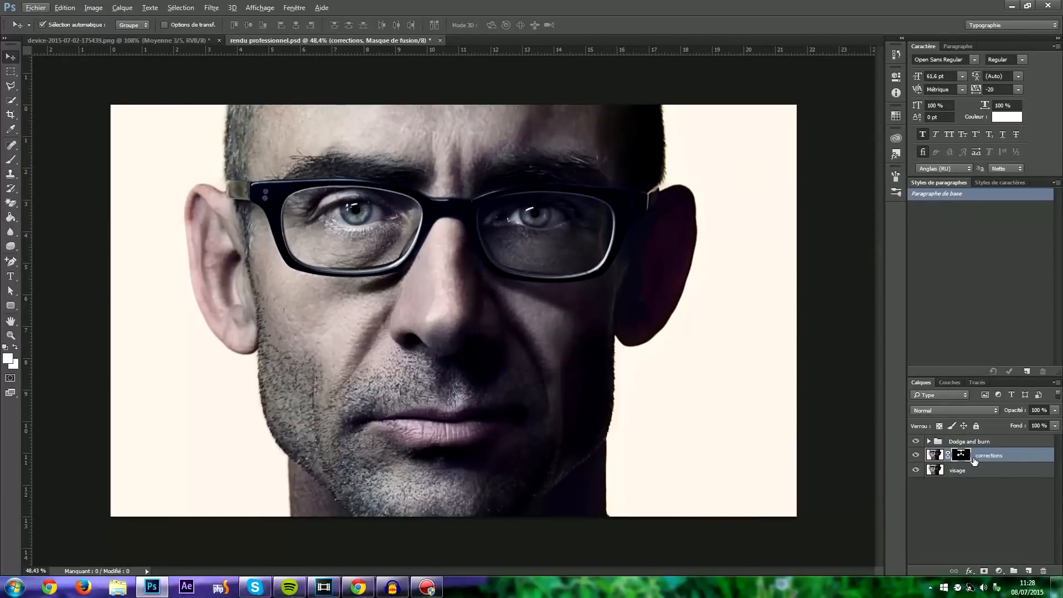
{"action": "key", "text": "ctrl"}
{"action": "key", "text": "ctrl+g"}
{"action": "double_click", "coordinate": [957, 454]}
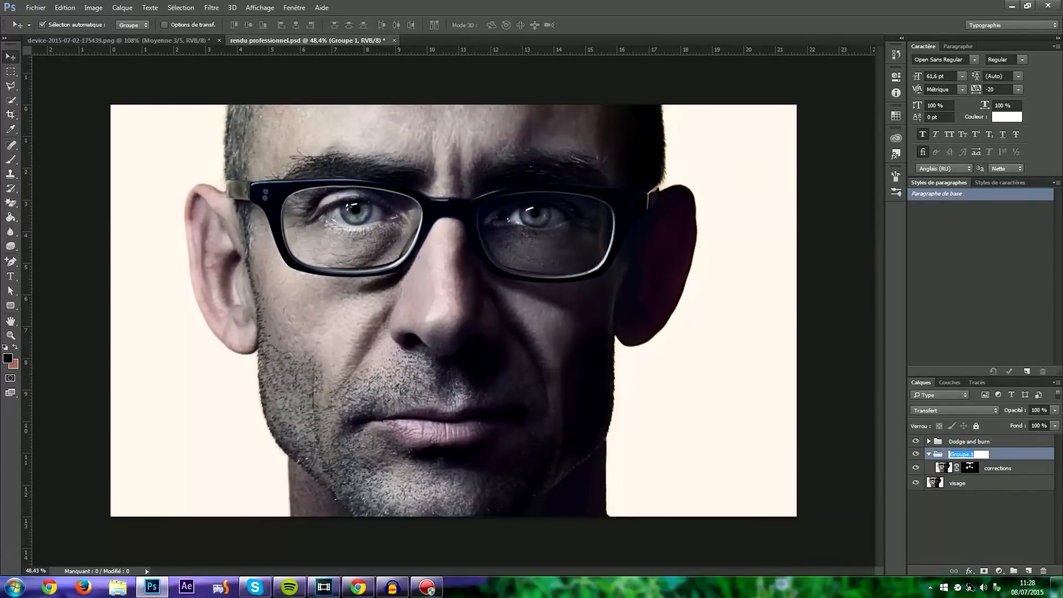
{"action": "type", "text": "correction"}
{"action": "key", "text": "Return"}
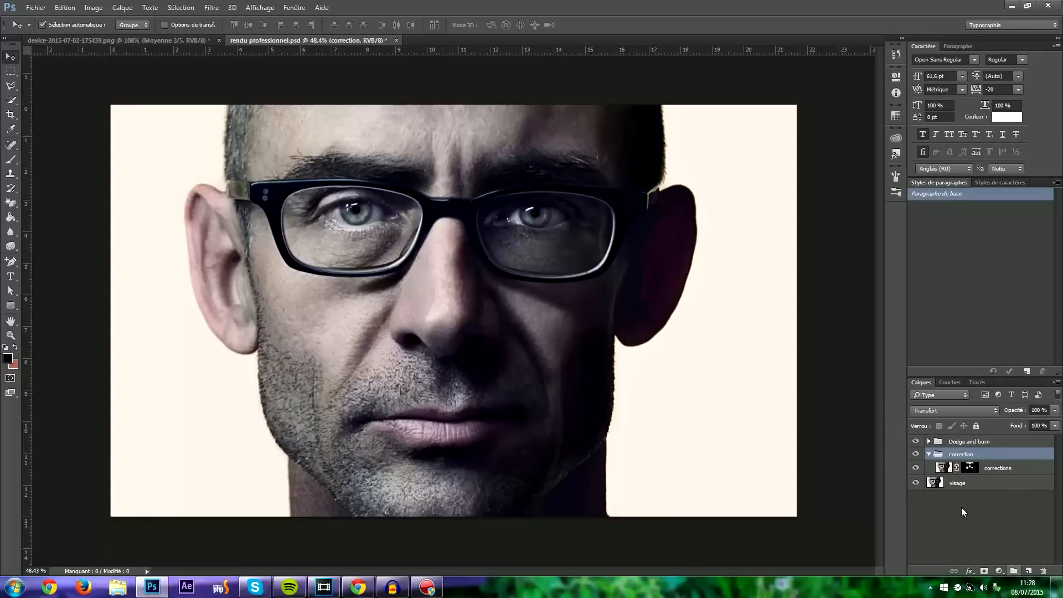
{"action": "left_click", "coordinate": [929, 454]}
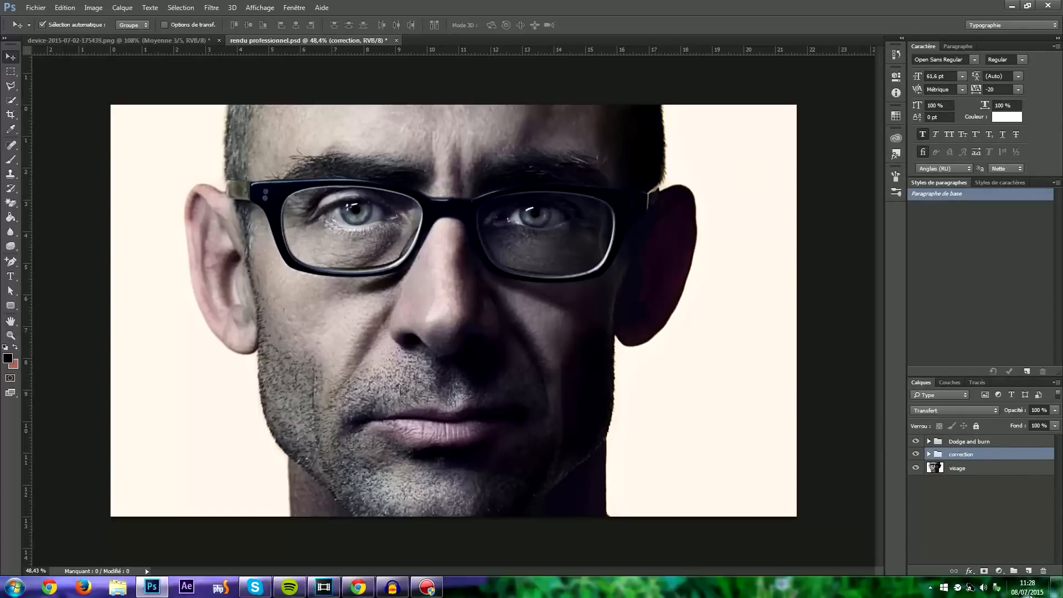
Step: Create an empty layer group above the Dodge and burn group and name it "filtres"
{"action": "left_click", "coordinate": [1013, 571]}
{"action": "left_click_drag", "start_coordinate": [971, 442], "coordinate": [973, 433]}
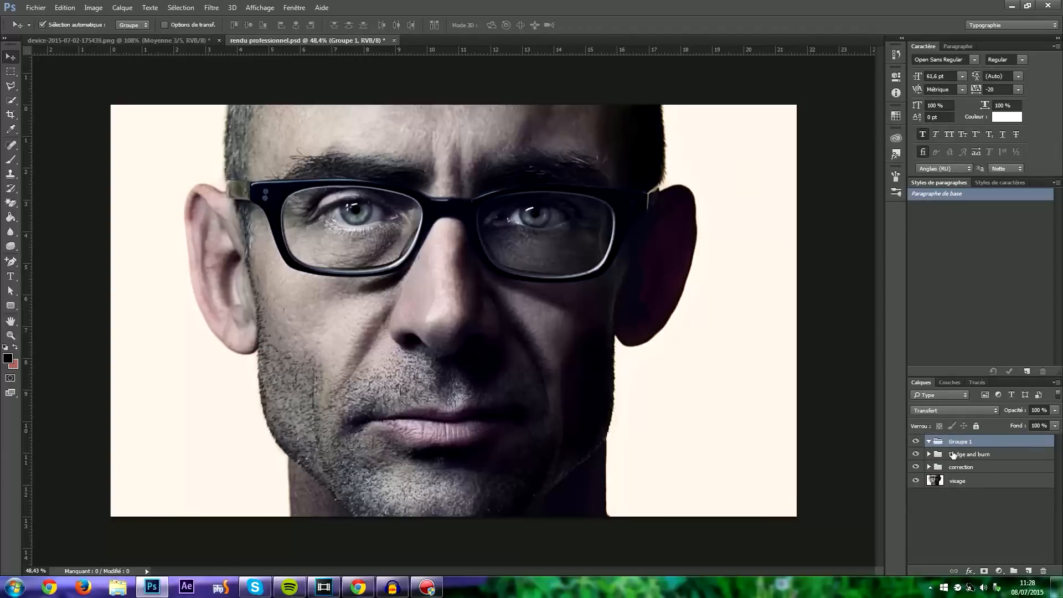
{"action": "double_click", "coordinate": [959, 441]}
{"action": "type", "text": "filtres"}
{"action": "key", "text": "Return"}
Step: Add a Levels (Niveaux) adjustment layer in the filtres group with black input 2 and white input about 204
{"action": "scroll", "coordinate": [669, 394], "scroll_direction": "down", "scroll_amount": 4}
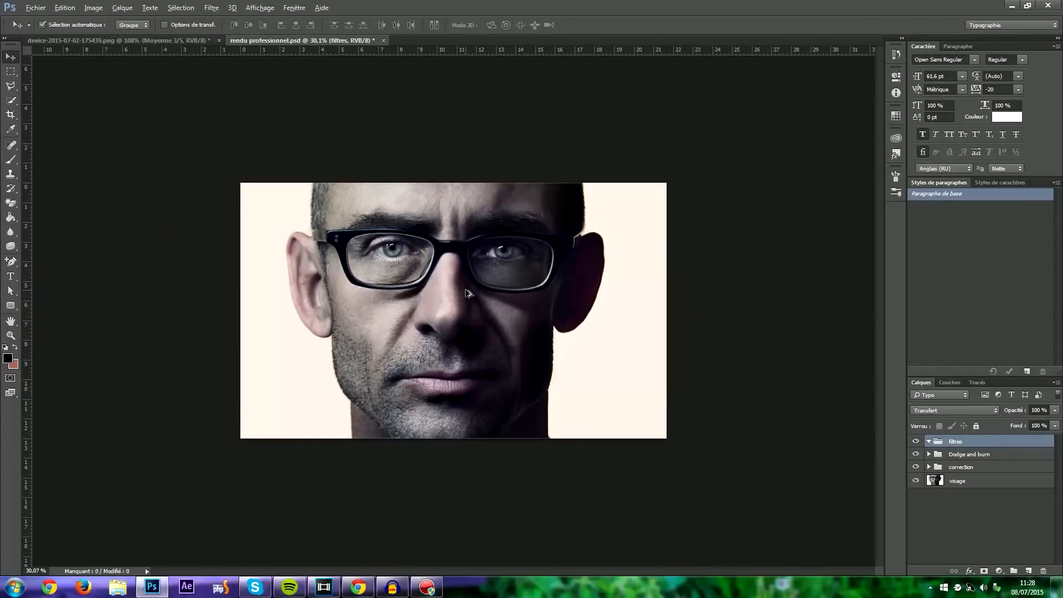
{"action": "scroll", "coordinate": [506, 348], "scroll_direction": "up", "scroll_amount": 3}
{"action": "scroll", "coordinate": [504, 346], "scroll_direction": "down", "scroll_amount": 4}
{"action": "scroll", "coordinate": [504, 347], "scroll_direction": "up", "scroll_amount": 2}
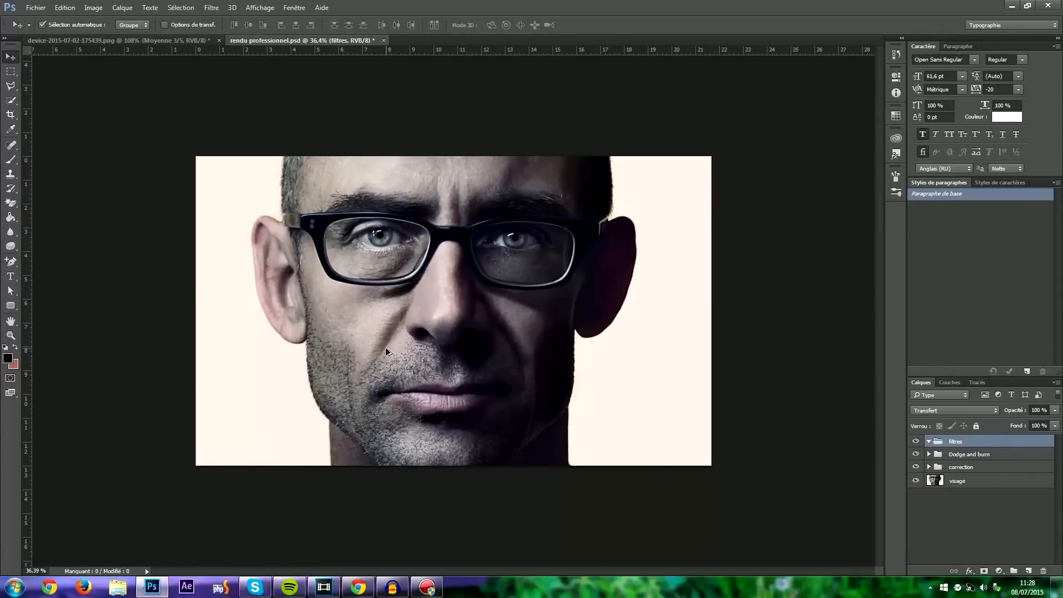
{"action": "scroll", "coordinate": [501, 346], "scroll_direction": "down", "scroll_amount": 1}
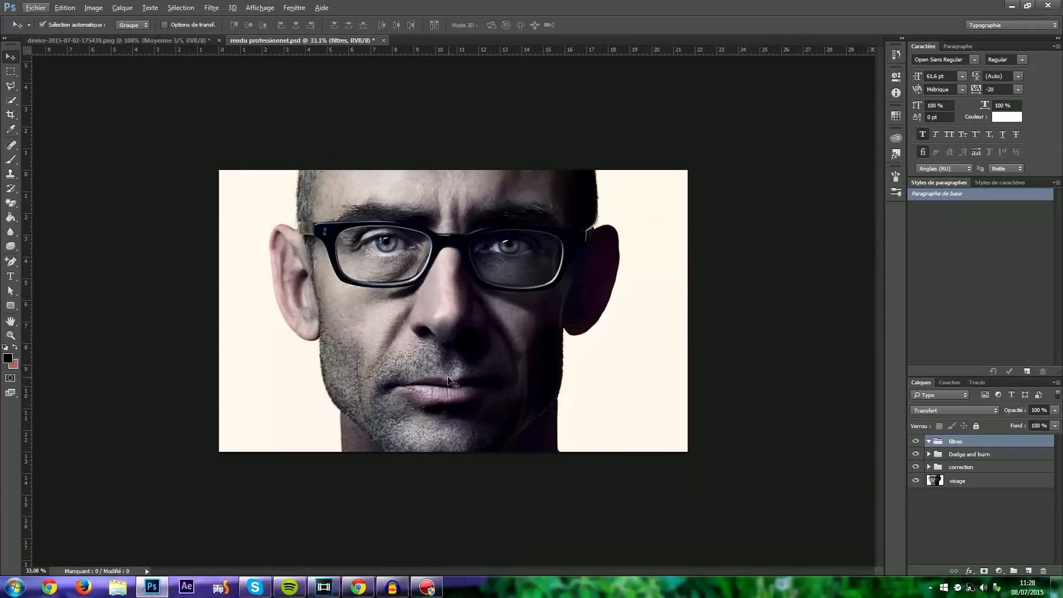
{"action": "left_click", "coordinate": [999, 571]}
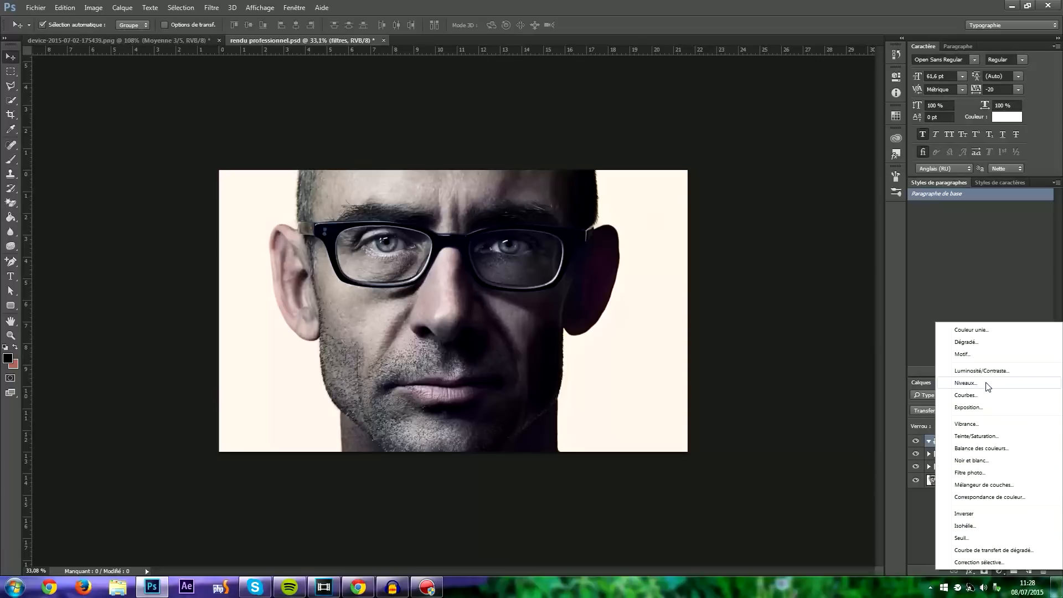
{"action": "left_click", "coordinate": [966, 383]}
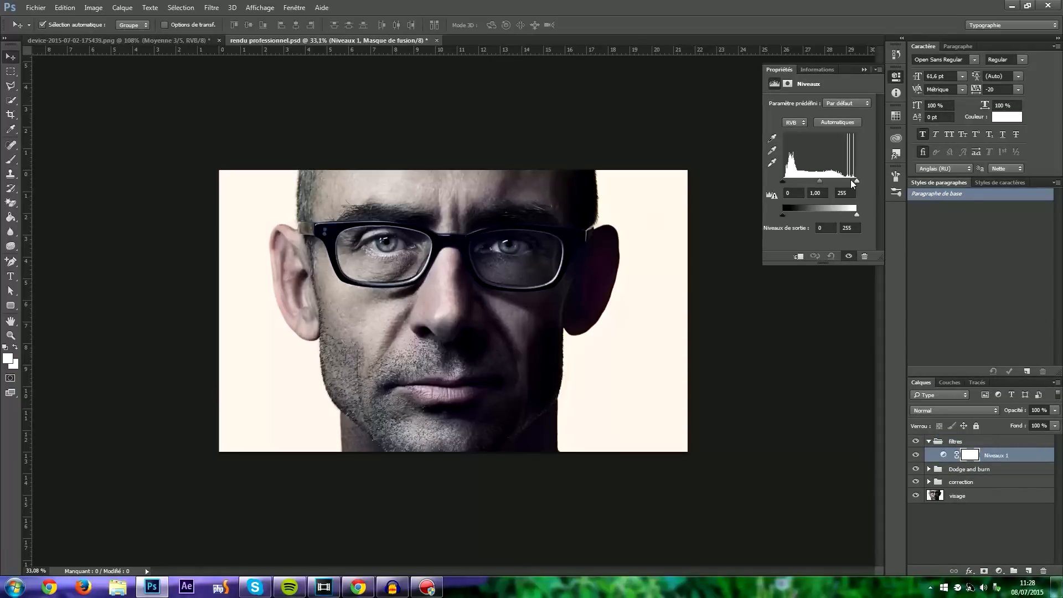
{"action": "left_click_drag", "start_coordinate": [857, 183], "coordinate": [847, 186]}
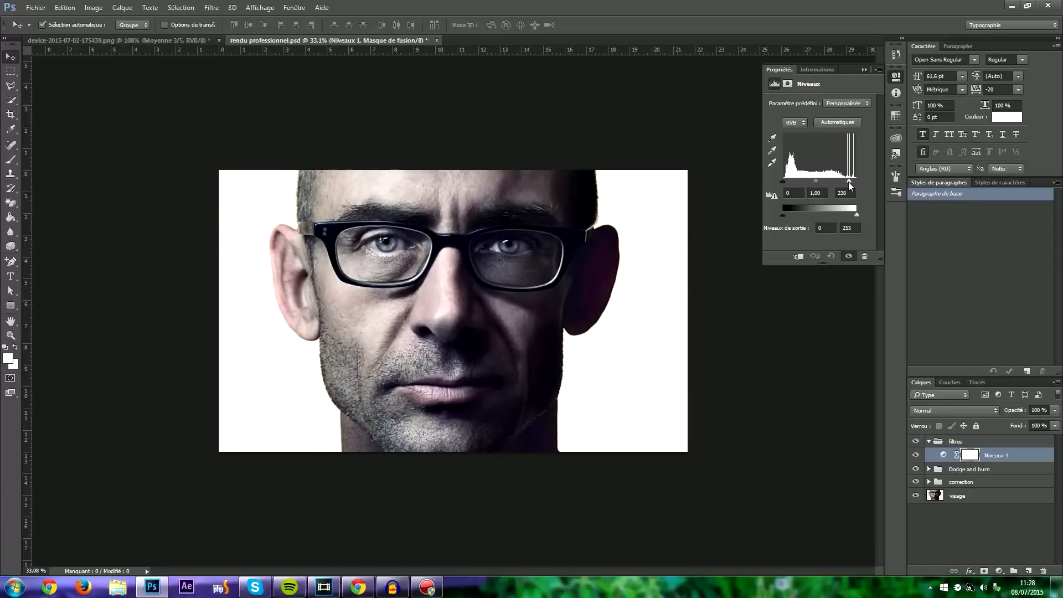
{"action": "left_click_drag", "start_coordinate": [790, 183], "coordinate": [783, 182]}
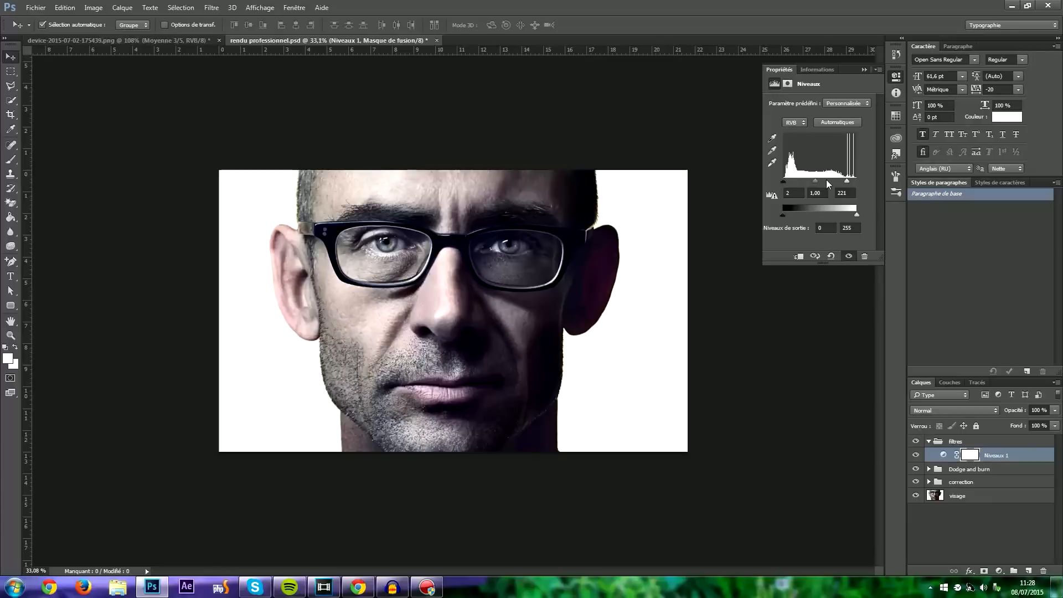
{"action": "left_click_drag", "start_coordinate": [847, 181], "coordinate": [843, 183]}
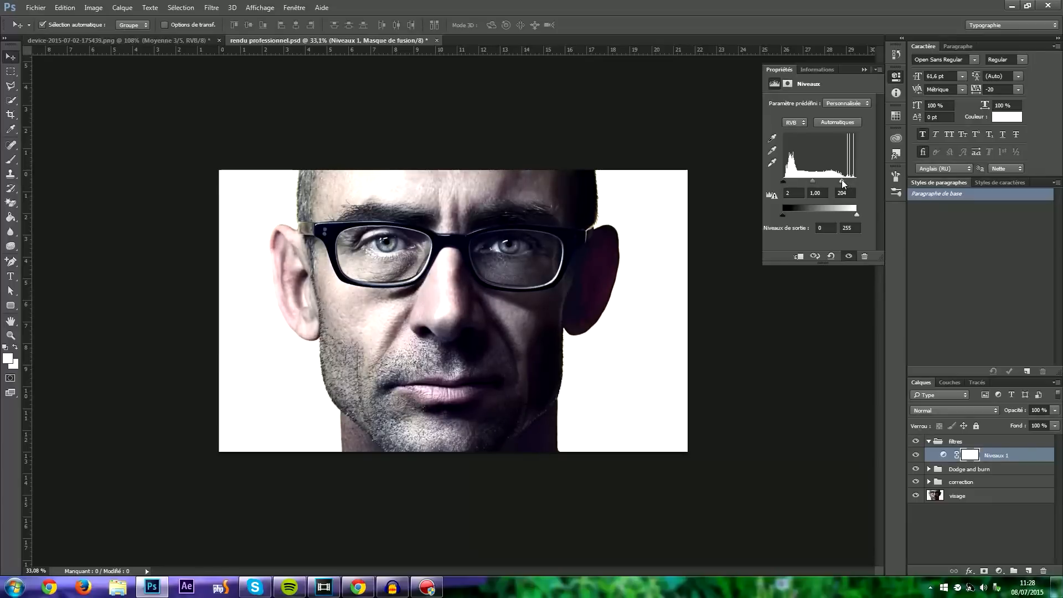
{"action": "left_click", "coordinate": [864, 69]}
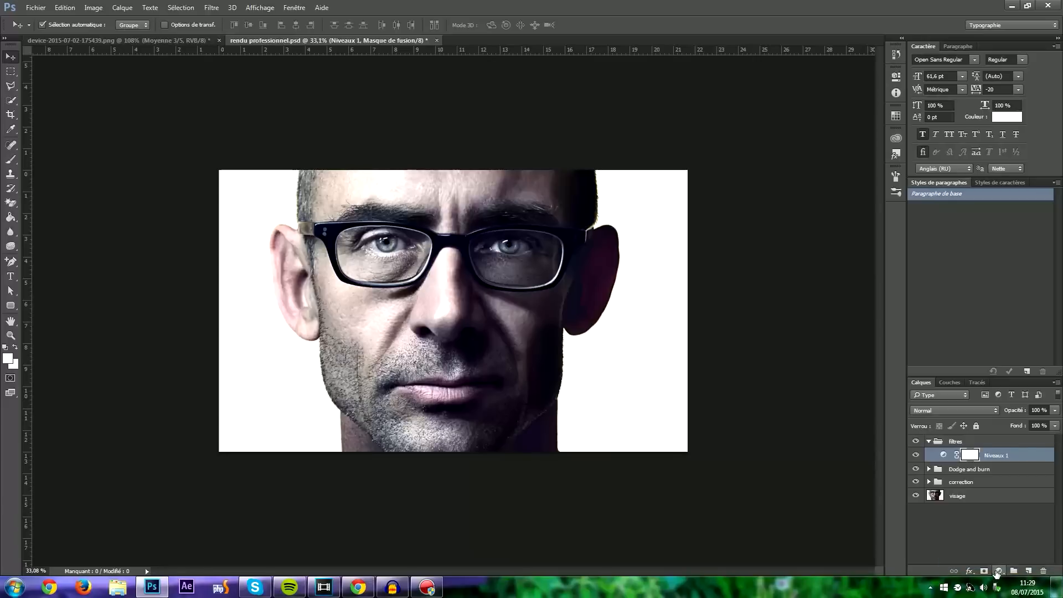
Step: Add a Photo Filter (Filtre photo) adjustment layer above the Levels layer
{"action": "left_click", "coordinate": [997, 576]}
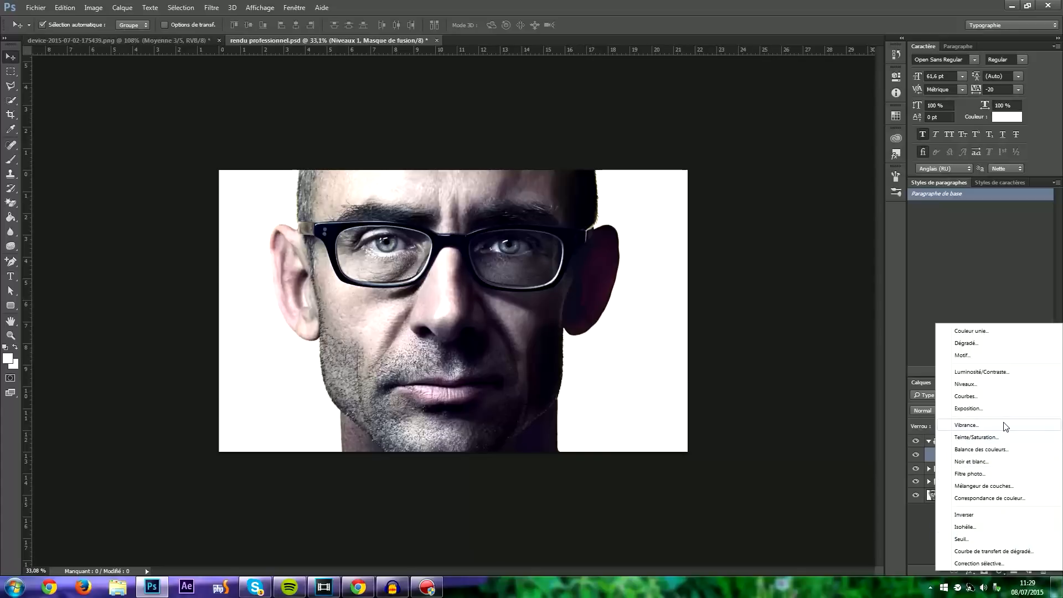
{"action": "left_click", "coordinate": [1002, 474]}
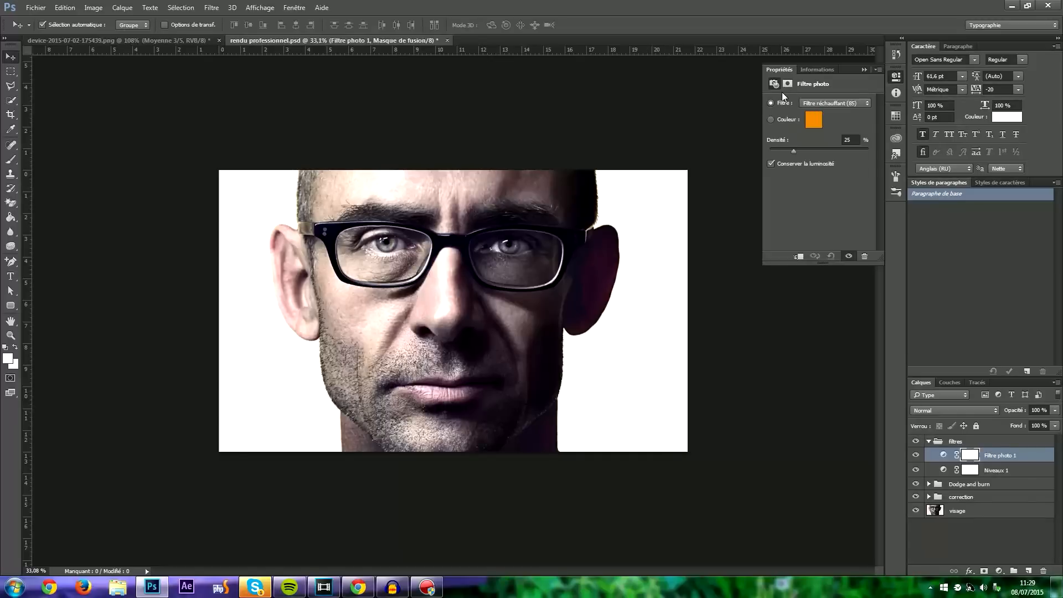
{"action": "left_click", "coordinate": [805, 104]}
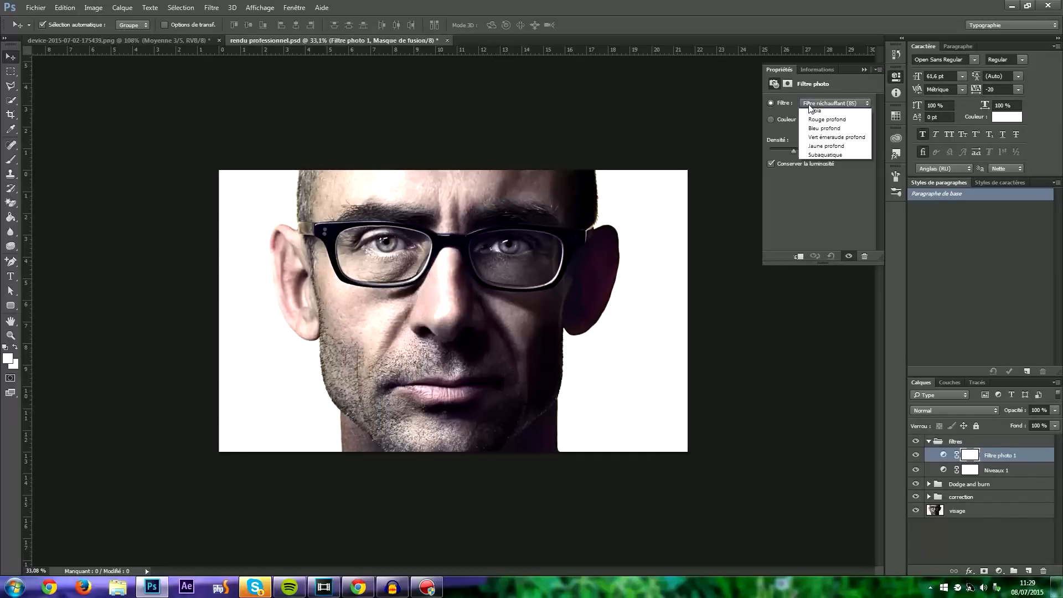
{"action": "left_click", "coordinate": [808, 104]}
Step: Set the photo filter to a custom turquoise-green colour with a density of 22%
{"action": "left_click", "coordinate": [814, 120]}
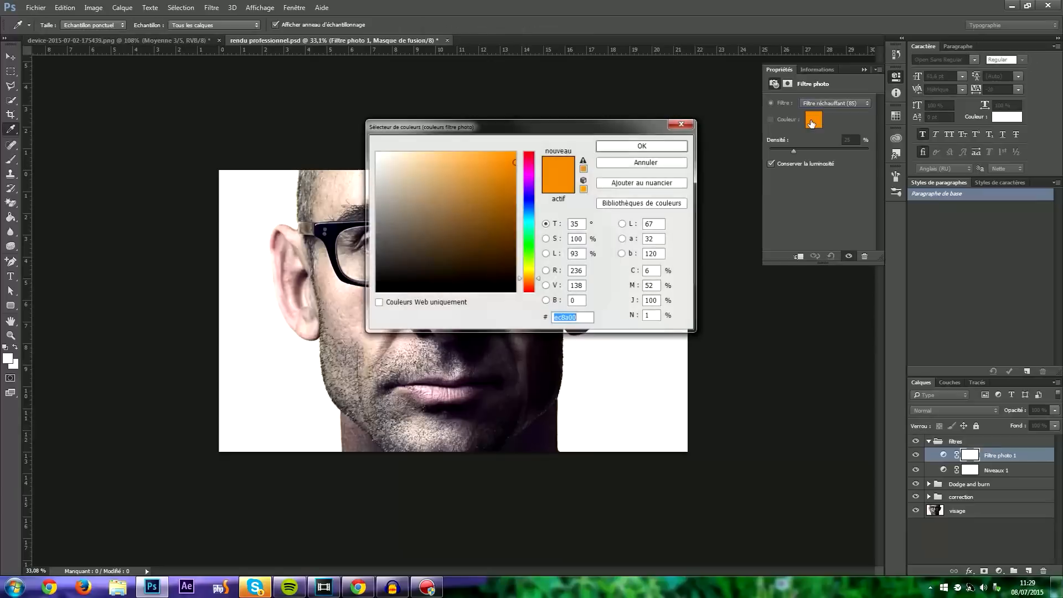
{"action": "left_click_drag", "start_coordinate": [545, 121], "coordinate": [875, 239]}
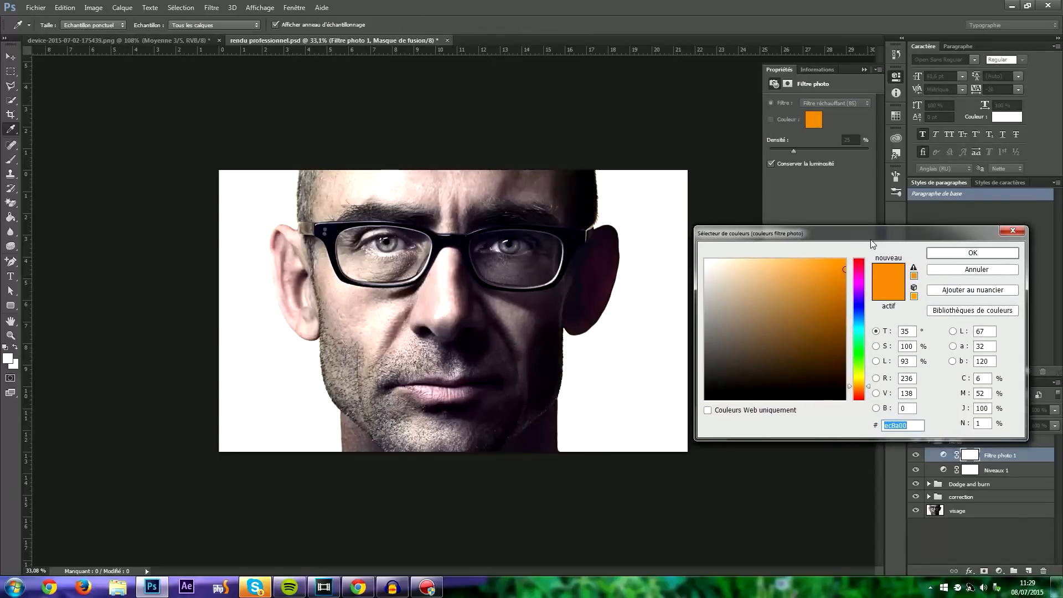
{"action": "left_click", "coordinate": [859, 327]}
{"action": "mouse_move", "coordinate": [841, 321]}
{"action": "left_mouse_down"}
{"action": "mouse_move", "coordinate": [827, 294]}
{"action": "mouse_move", "coordinate": [845, 259]}
{"action": "left_mouse_up"}
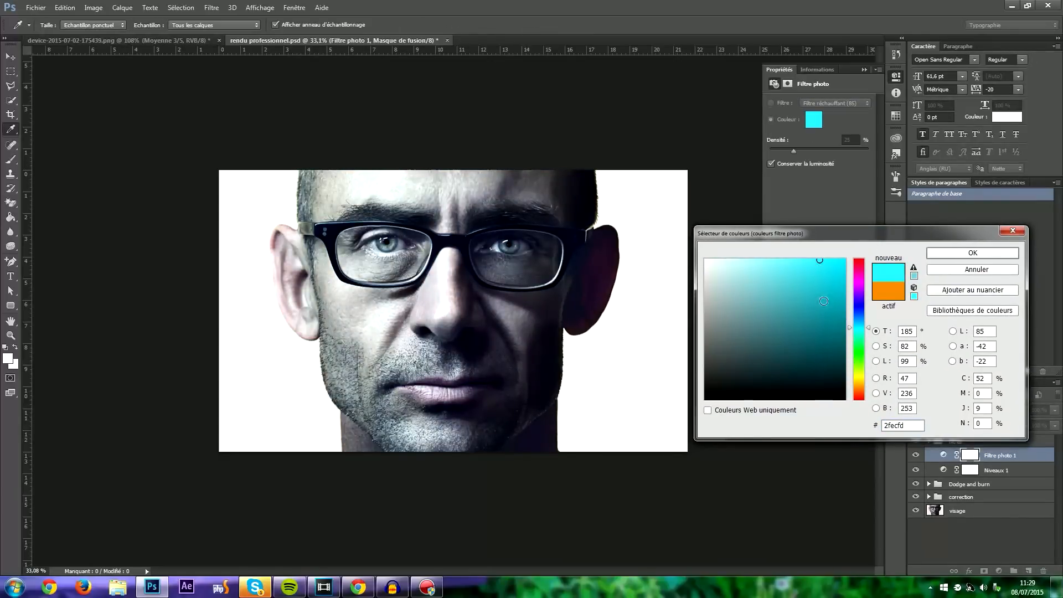
{"action": "mouse_move", "coordinate": [860, 327]}
{"action": "left_mouse_down"}
{"action": "mouse_move", "coordinate": [862, 302]}
{"action": "mouse_move", "coordinate": [863, 396]}
{"action": "mouse_move", "coordinate": [863, 337]}
{"action": "left_mouse_up"}
{"action": "left_click", "coordinate": [876, 346]}
{"action": "left_click", "coordinate": [914, 288]}
{"action": "left_click", "coordinate": [876, 331]}
{"action": "key", "text": "Return"}
{"action": "left_click_drag", "start_coordinate": [793, 150], "coordinate": [790, 150]}
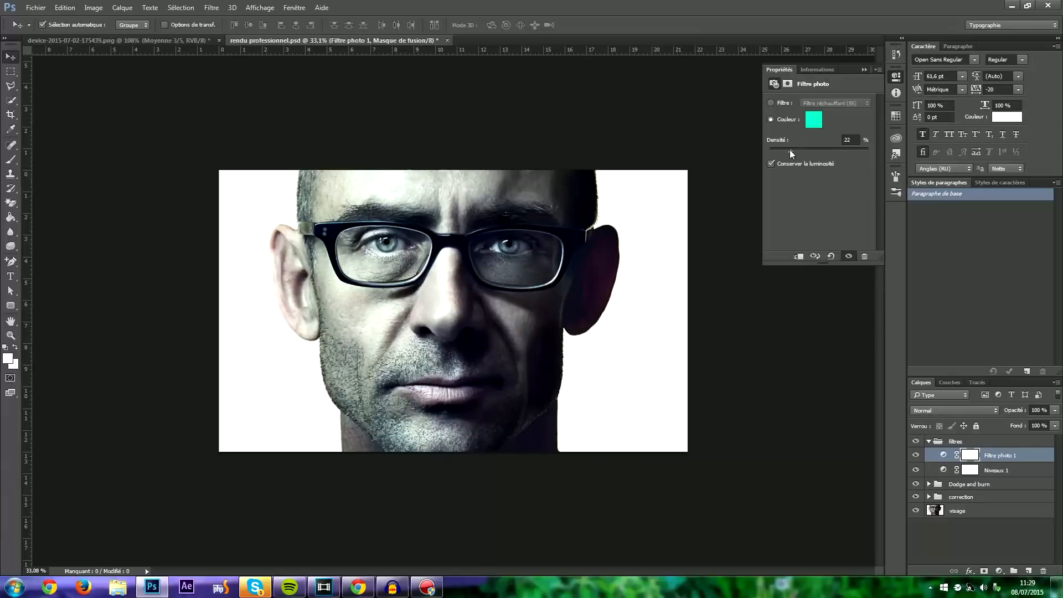
{"action": "left_click", "coordinate": [864, 69]}
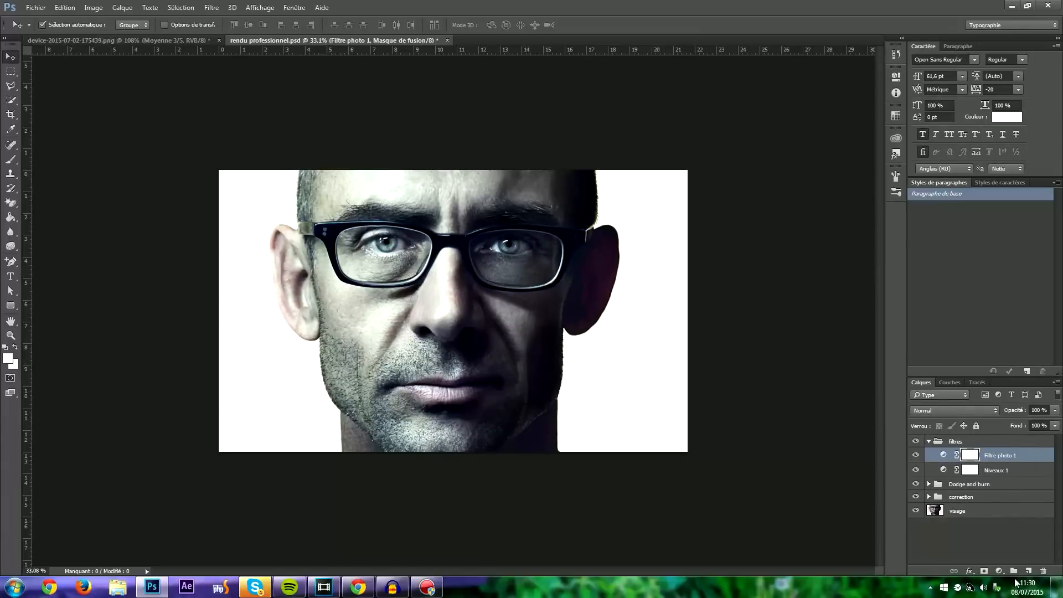
Step: Add a Hue/Saturation (Teinte/Saturation) adjustment layer with hue -16 and saturation +17
{"action": "left_click", "coordinate": [999, 571]}
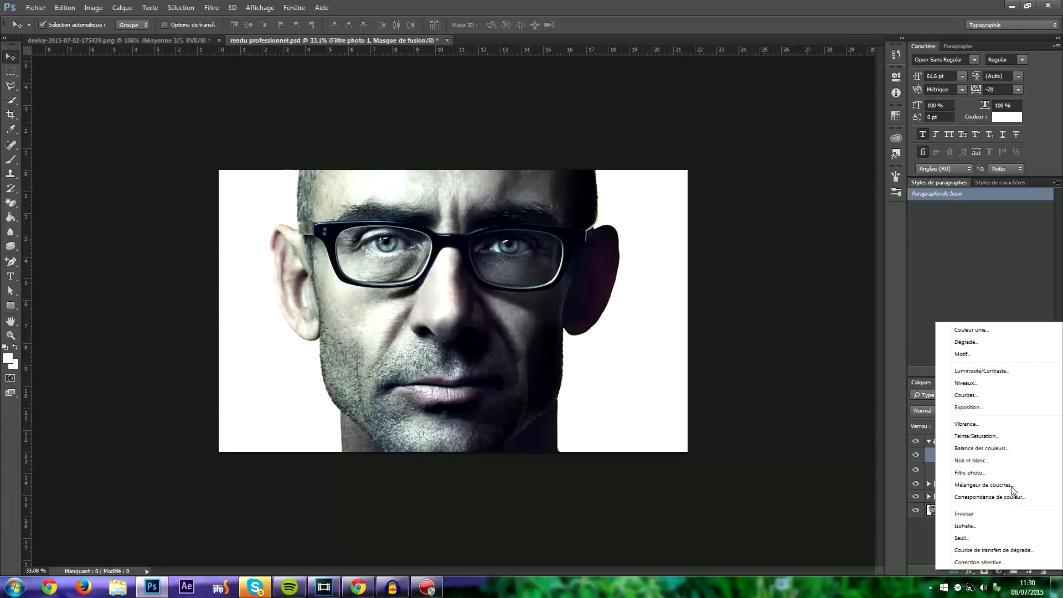
{"action": "left_click", "coordinate": [991, 435]}
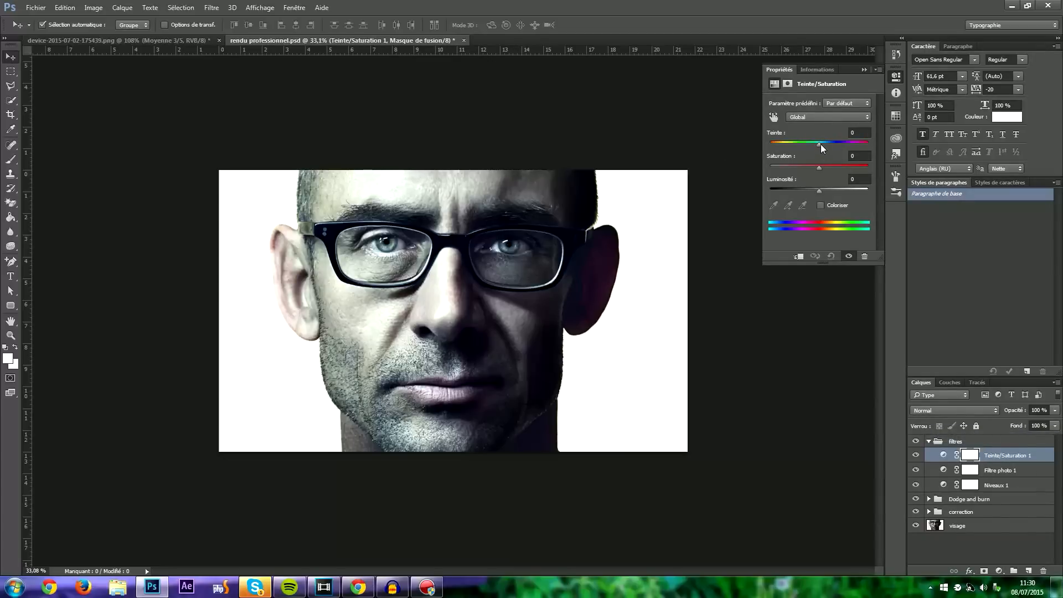
{"action": "mouse_move", "coordinate": [820, 144]}
{"action": "left_mouse_down"}
{"action": "mouse_move", "coordinate": [835, 144]}
{"action": "mouse_move", "coordinate": [812, 145]}
{"action": "left_mouse_up"}
{"action": "left_click_drag", "start_coordinate": [827, 167], "coordinate": [827, 167]}
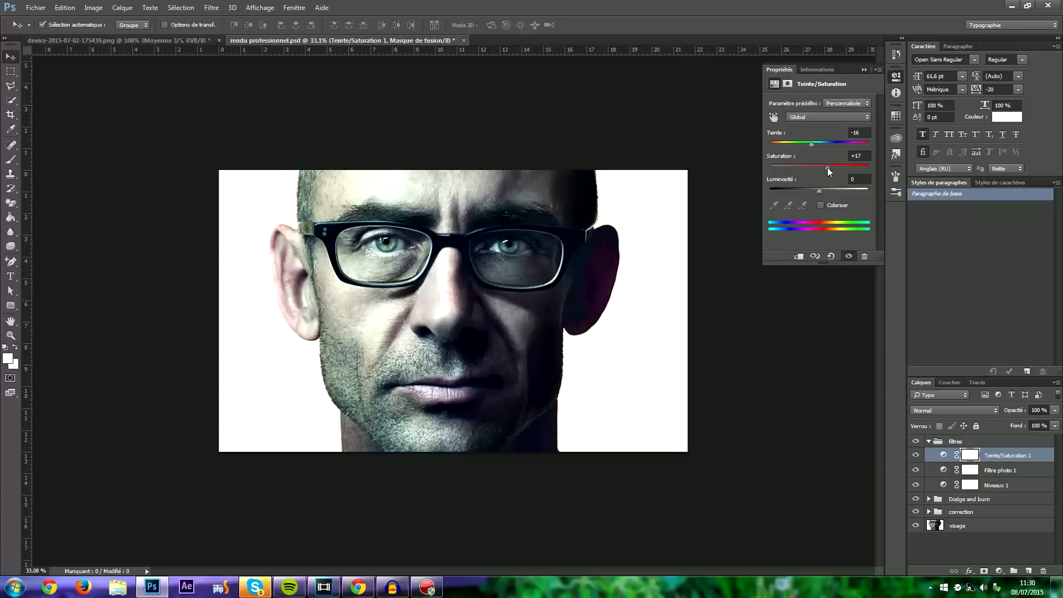
{"action": "left_click", "coordinate": [864, 70]}
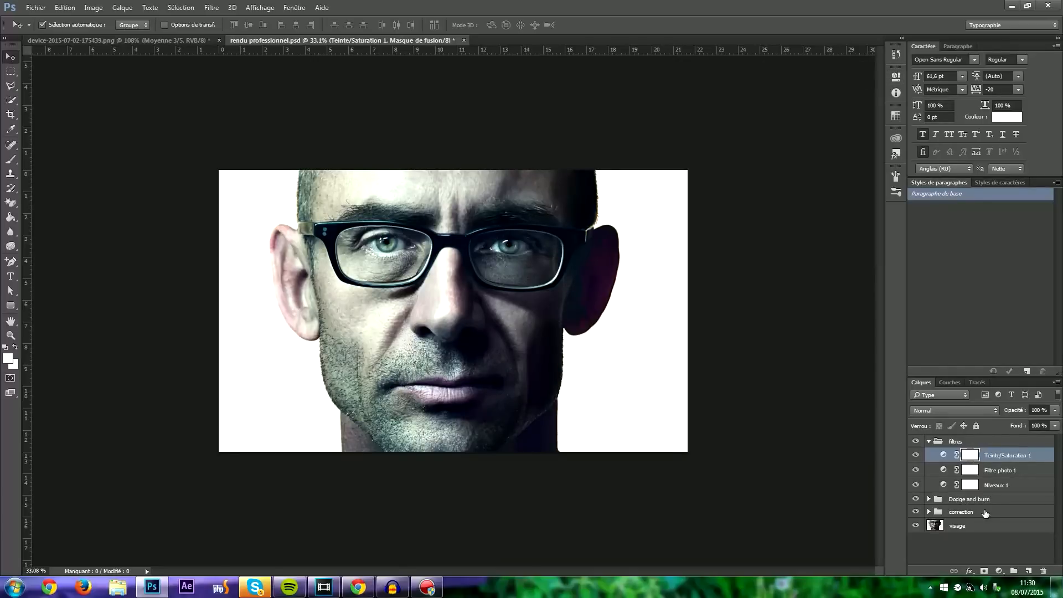
Step: Group the filtres, Dodge and burn and correction groups together in a new group named "professionnel"
{"action": "left_click", "coordinate": [928, 441]}
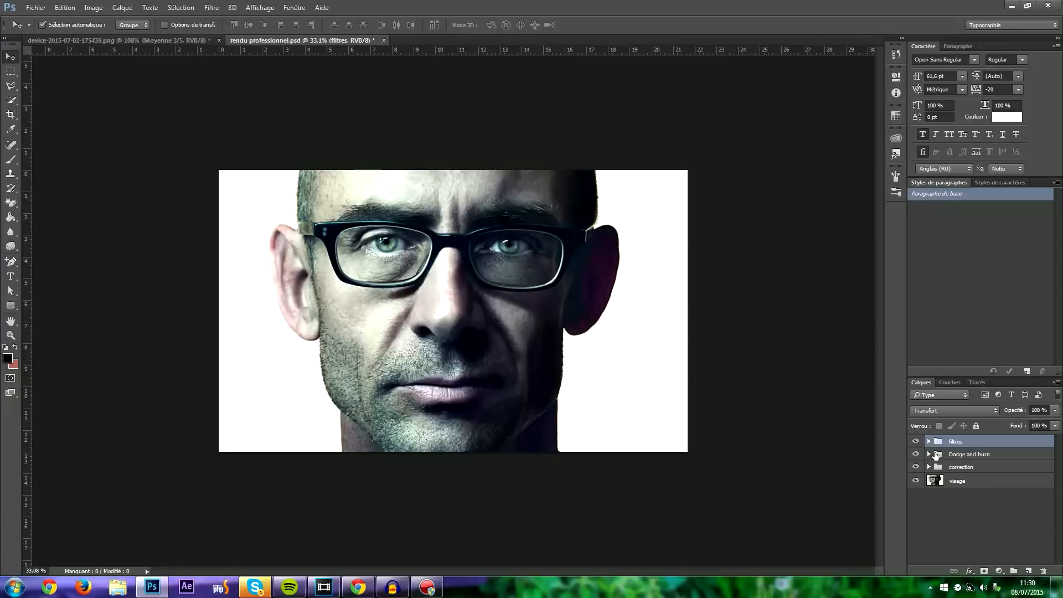
{"action": "left_click", "coordinate": [970, 455], "text": "ctrl"}
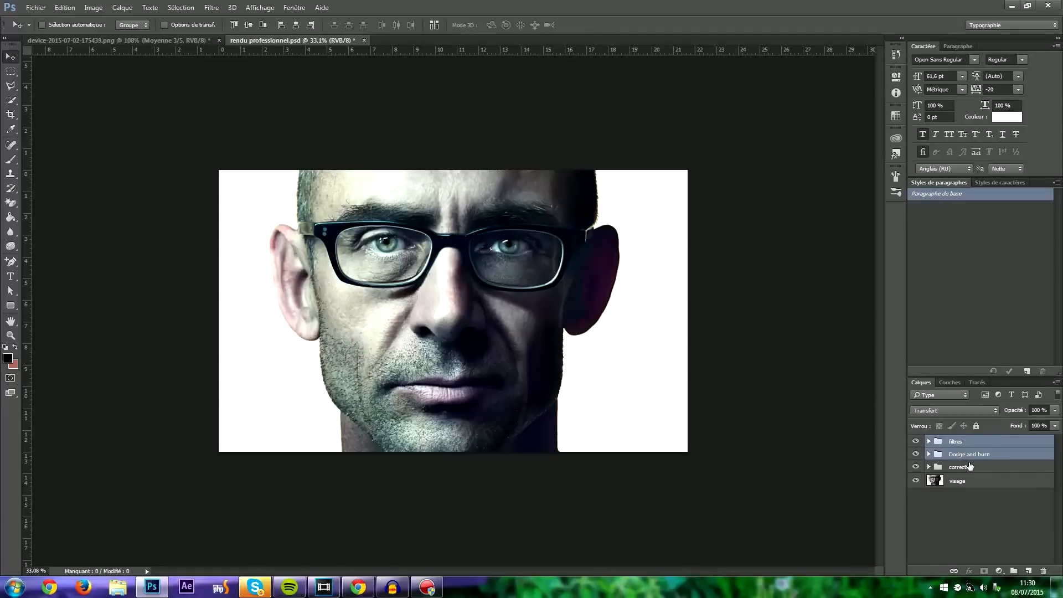
{"action": "left_click", "coordinate": [970, 467], "text": "ctrl"}
{"action": "key", "text": "ctrl+g"}
{"action": "double_click", "coordinate": [958, 442]}
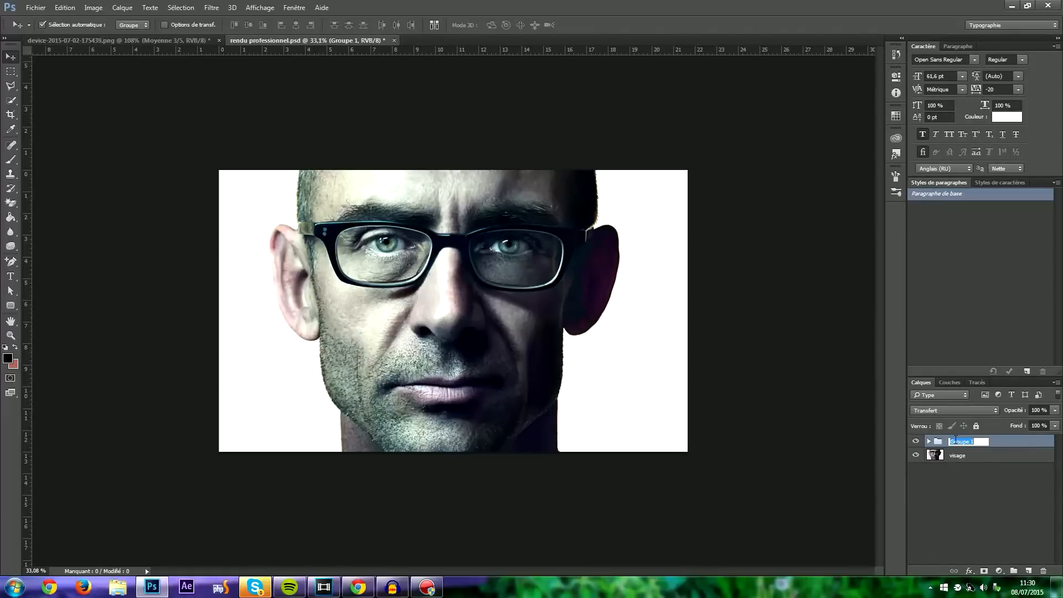
{"action": "type", "text": "professionnel"}
{"action": "key", "text": "Return"}
Step: Compare the portrait before and after retouching by switching the visibility of the professionnel group off and on
{"action": "key", "text": "ctrl+minus"}
{"action": "key", "text": "ctrl+minus"}
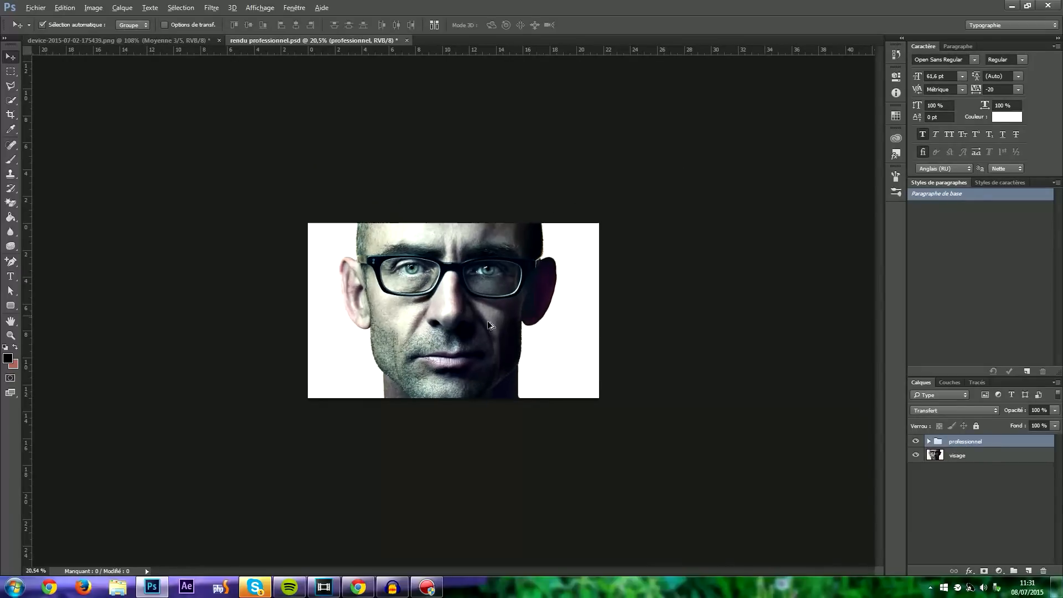
{"action": "left_click", "coordinate": [916, 441]}
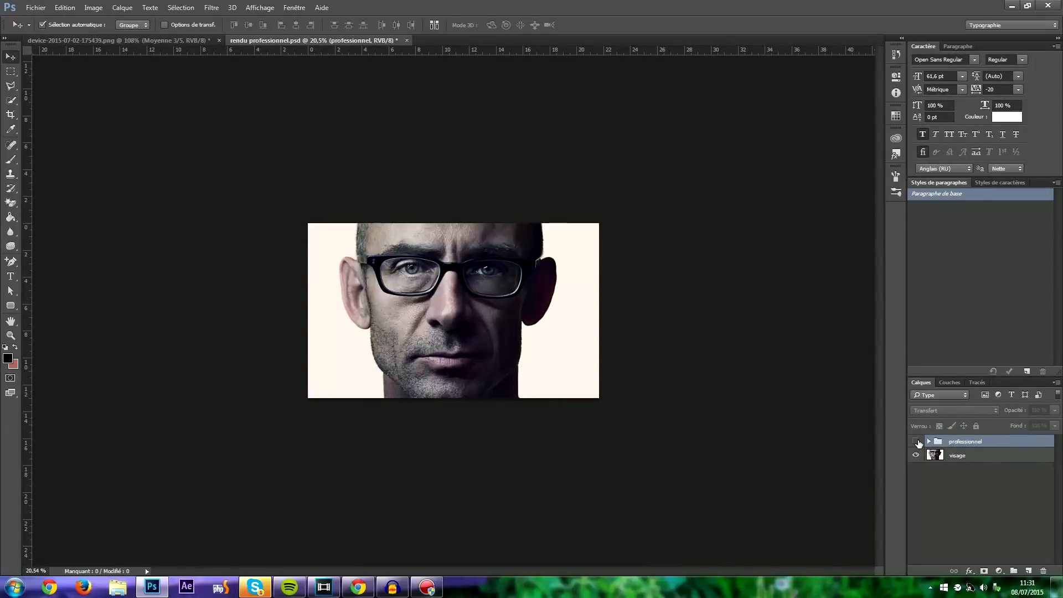
{"action": "left_click", "coordinate": [917, 442]}
{"action": "left_click", "coordinate": [917, 441]}
{"action": "left_click", "coordinate": [917, 442]}
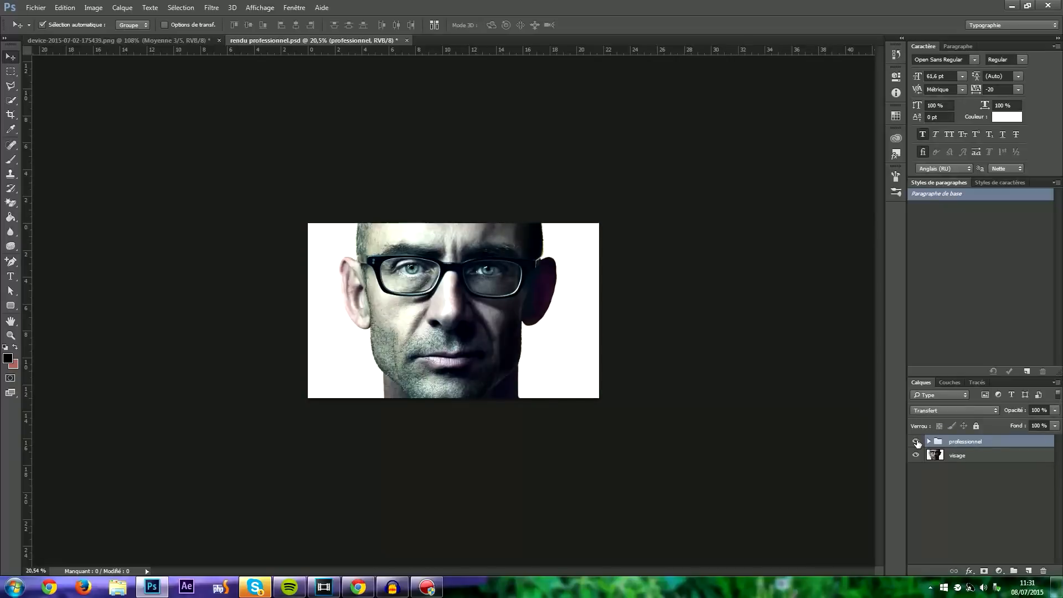
{"action": "scroll", "coordinate": [386, 341], "scroll_direction": "up", "scroll_amount": 2, "text": "alt"}
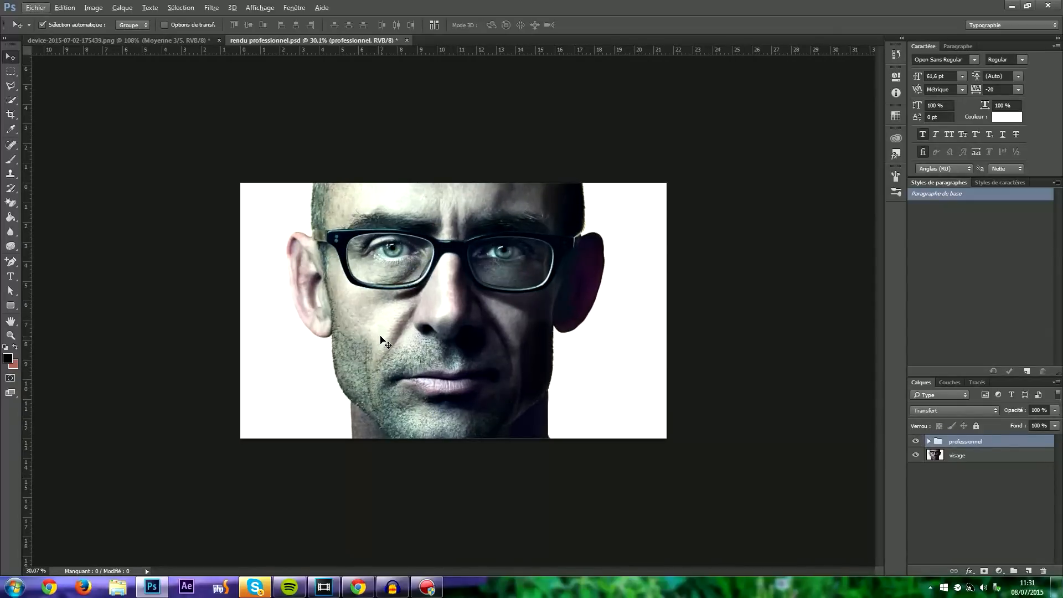